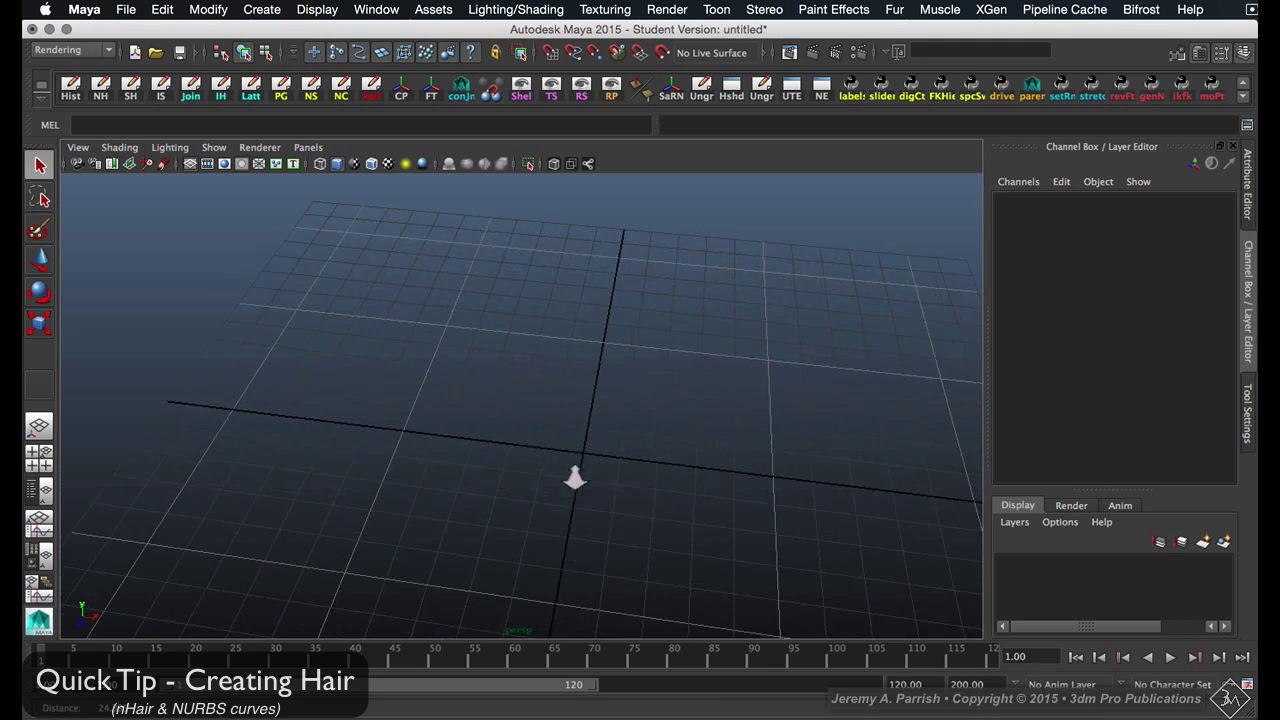
Create a polygon sphere with default settings at the origin and frame it in the perspective view
right_click_drag(609, 474, 677, 479, "shift")
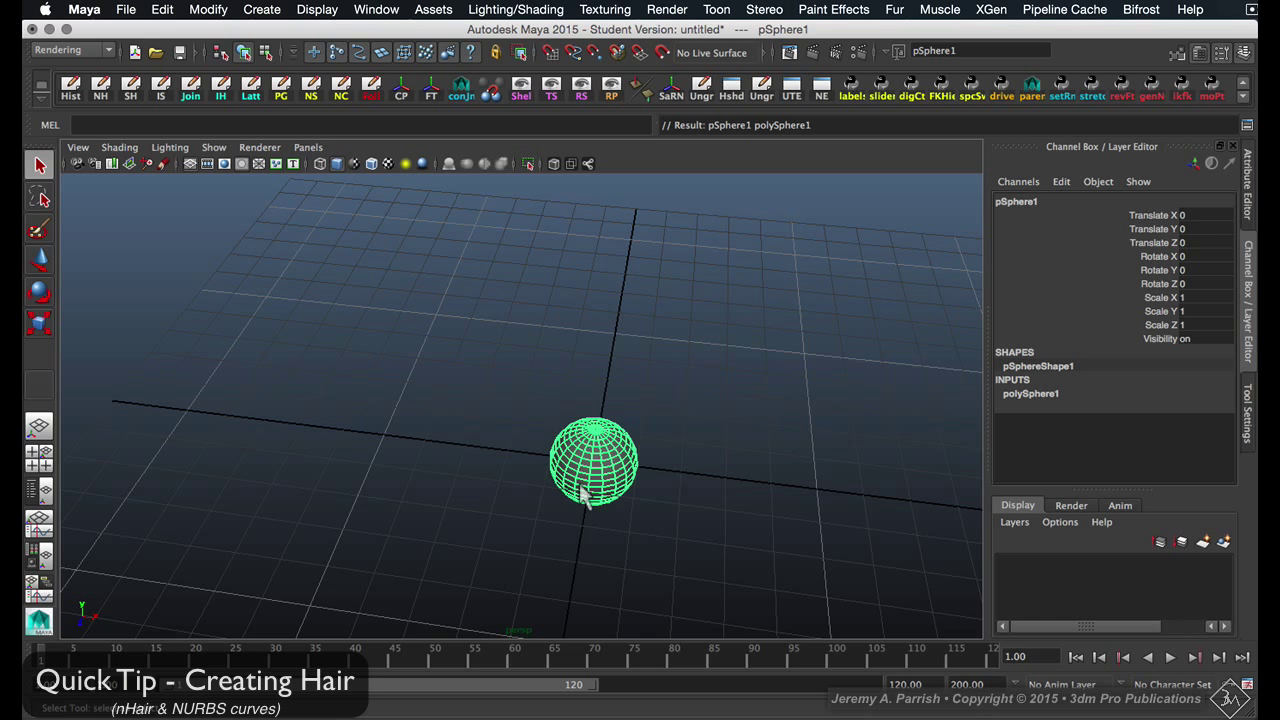
right_click_drag(472, 457, 671, 498, "alt")
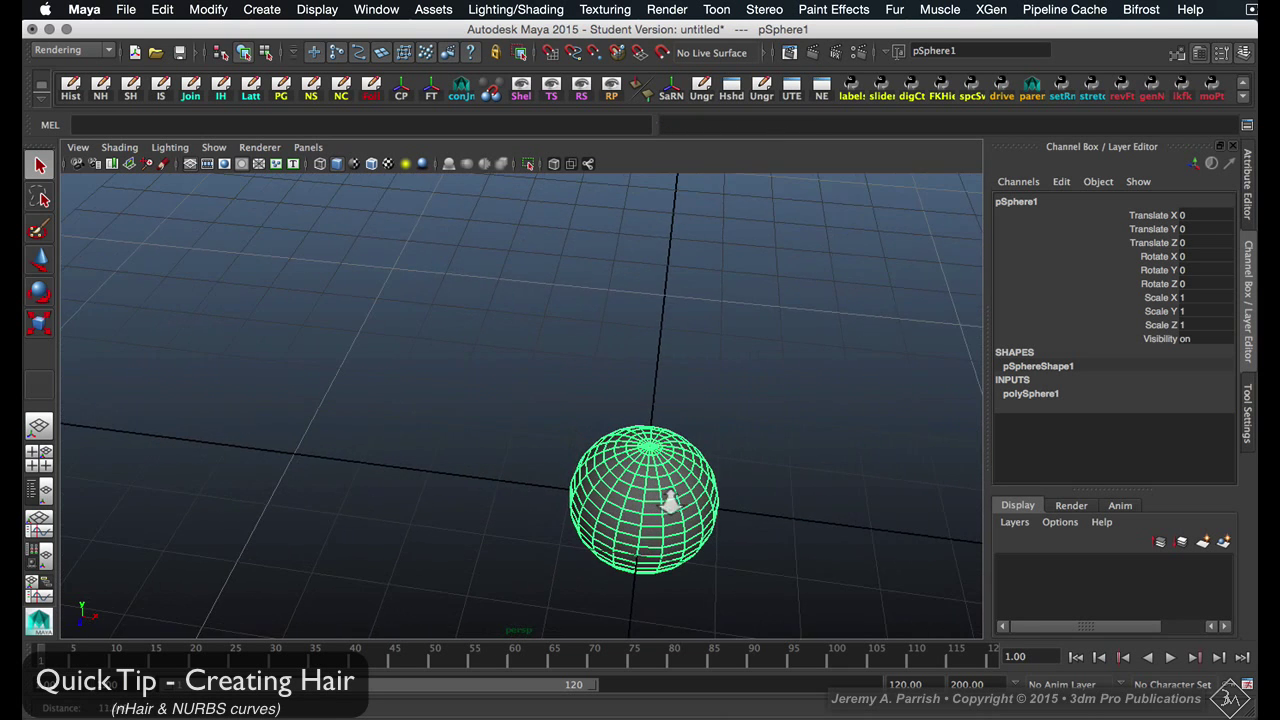
left_click_drag(706, 466, 724, 454, "alt")
middle_click_drag(668, 420, 640, 425, "alt")
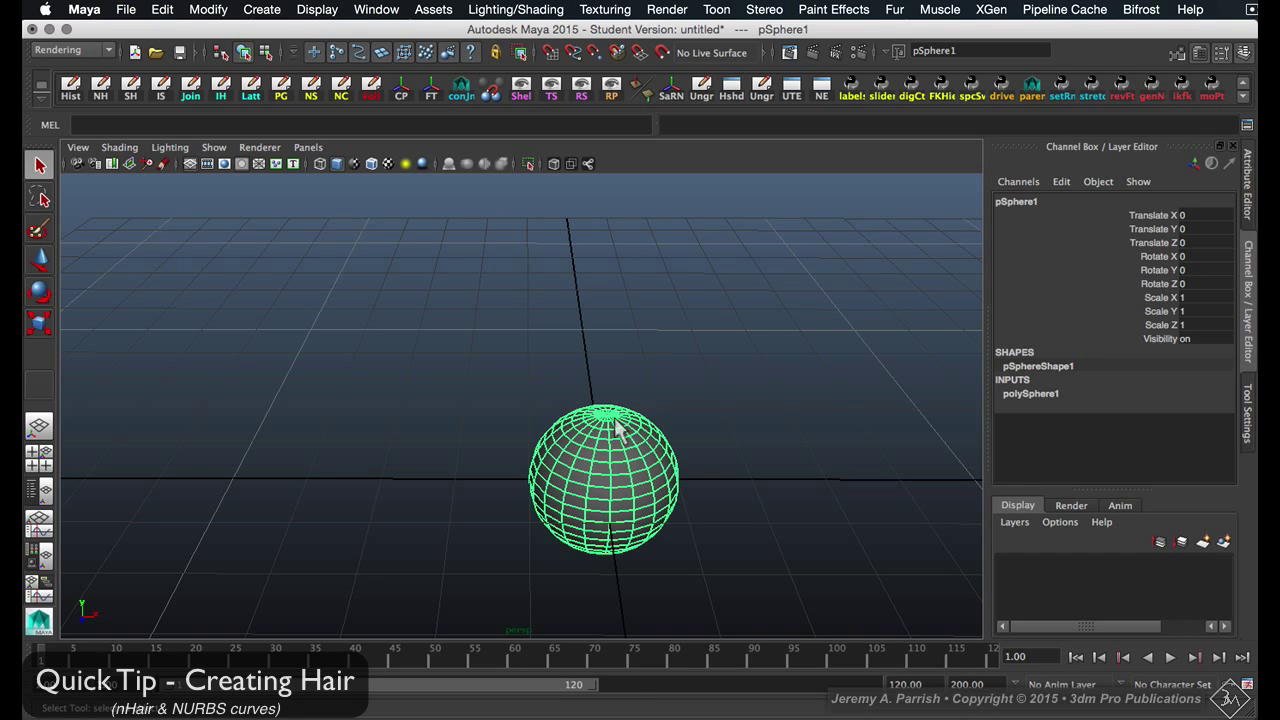
left_click_drag(531, 463, 666, 467, "alt")
key("f")
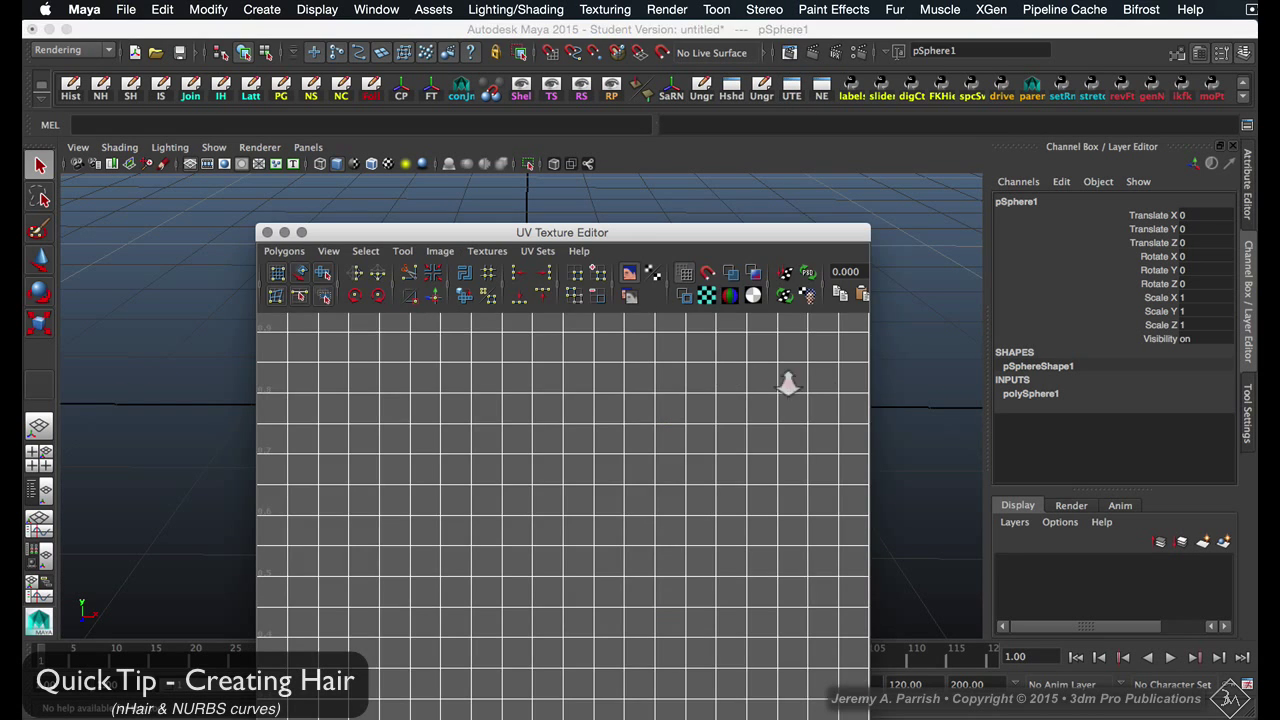
Inspect the sphere's full UV layout in the UV Texture Editor, then close the editor
right_click_drag(789, 383, 558, 355, "alt")
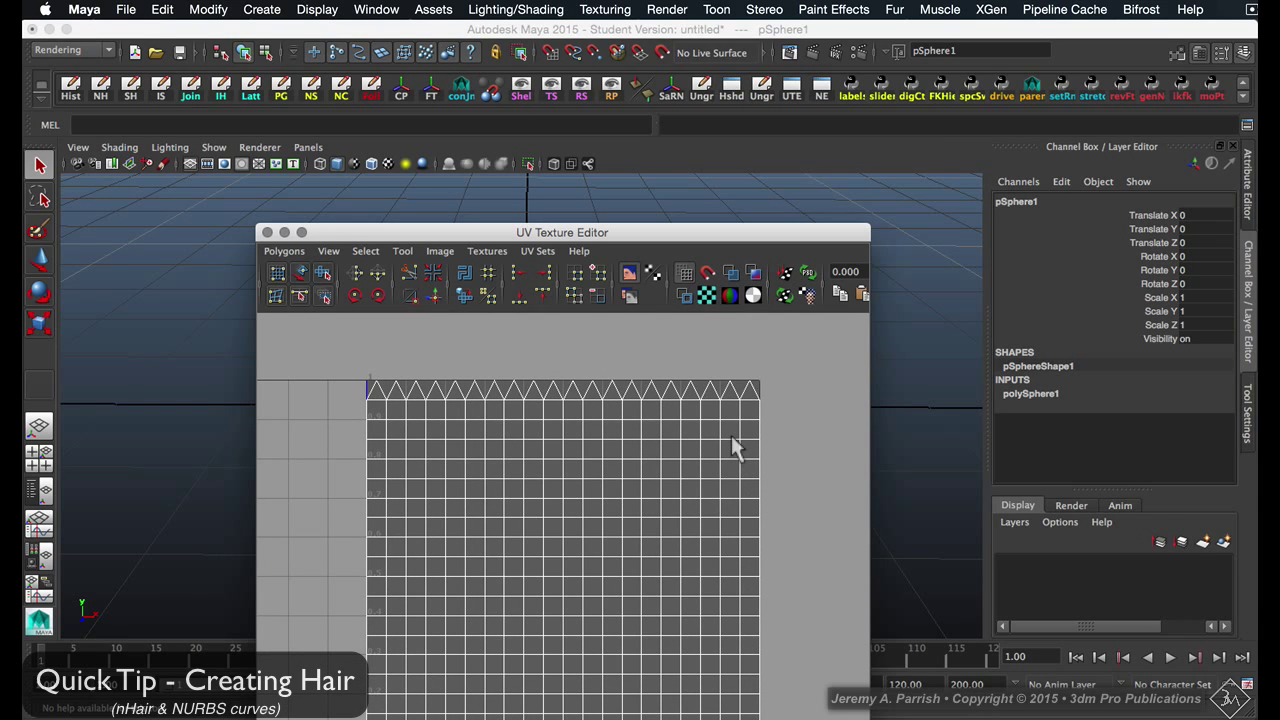
left_click(266, 232)
scroll(600, 330, "down", 3)
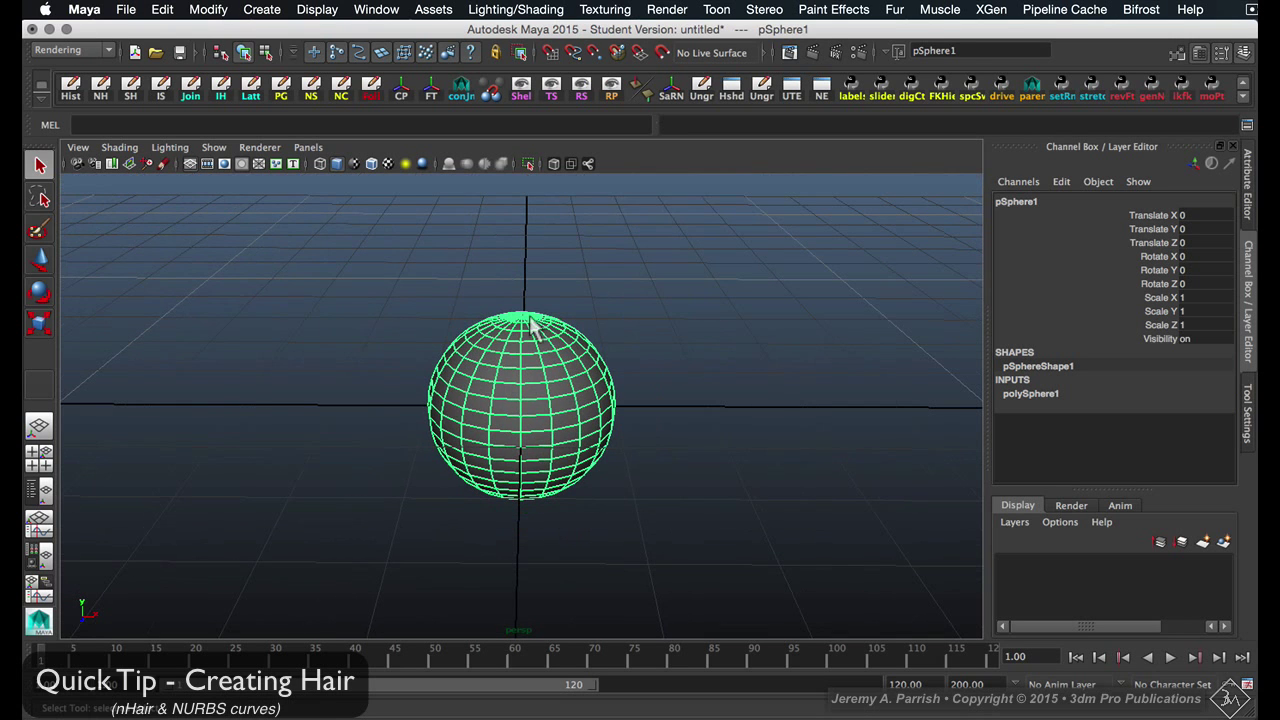
Delete the construction history of the polygon sphere
left_click_drag(527, 343, 585, 400, "alt")
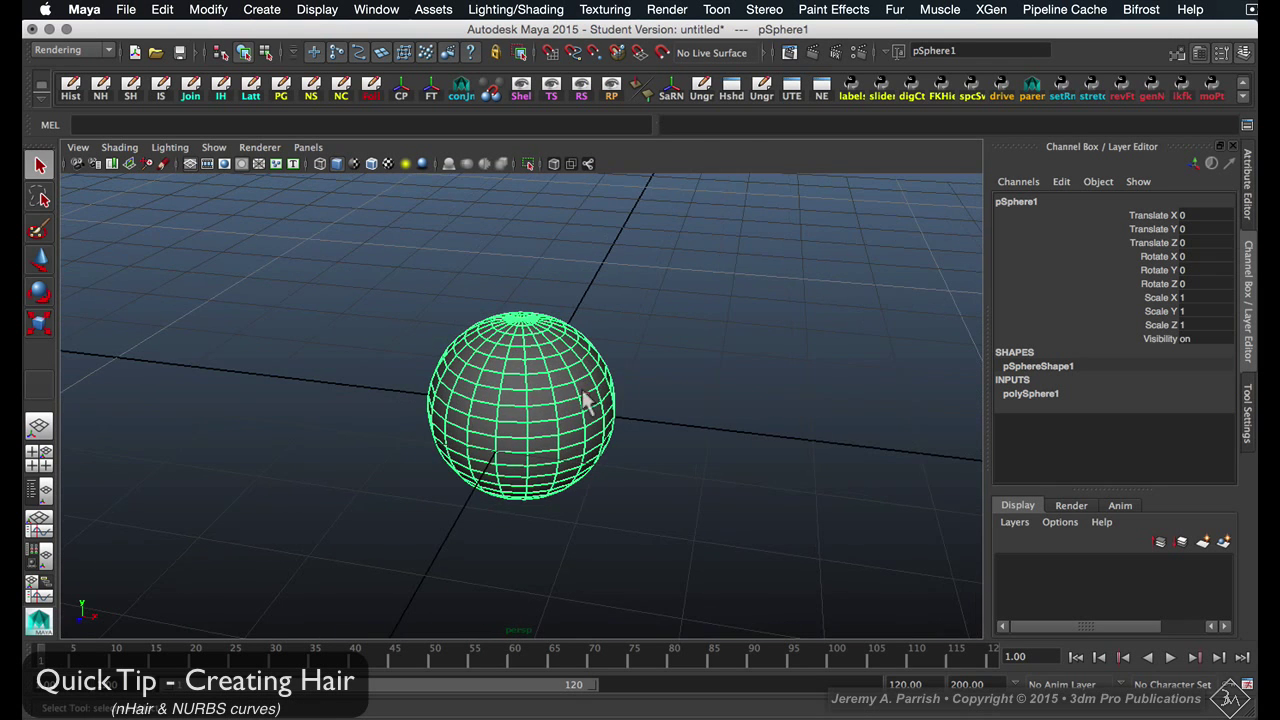
scroll(556, 393, "up", 2)
left_click_drag(606, 352, 571, 366, "alt")
key("alt+shift+d")
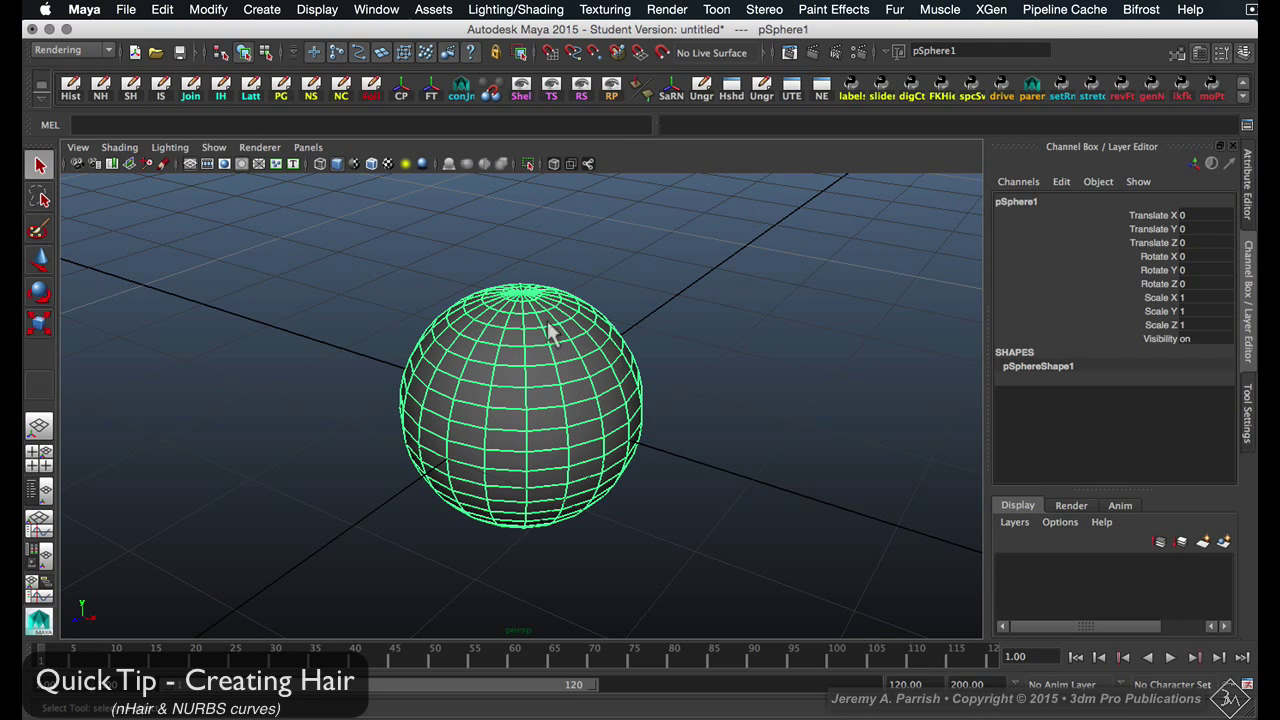
Switch to the nDynamics menu set and create hair on the sphere with the default Create Hair settings
left_click(98, 50)
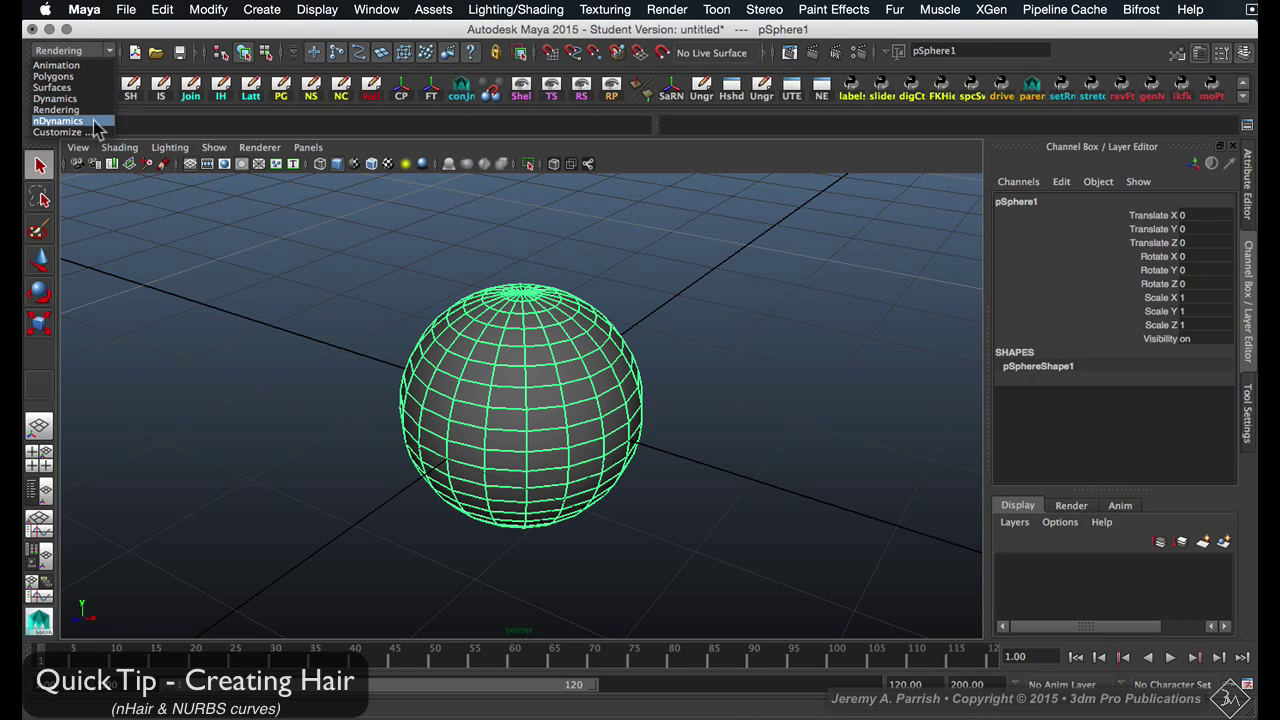
left_click(60, 121)
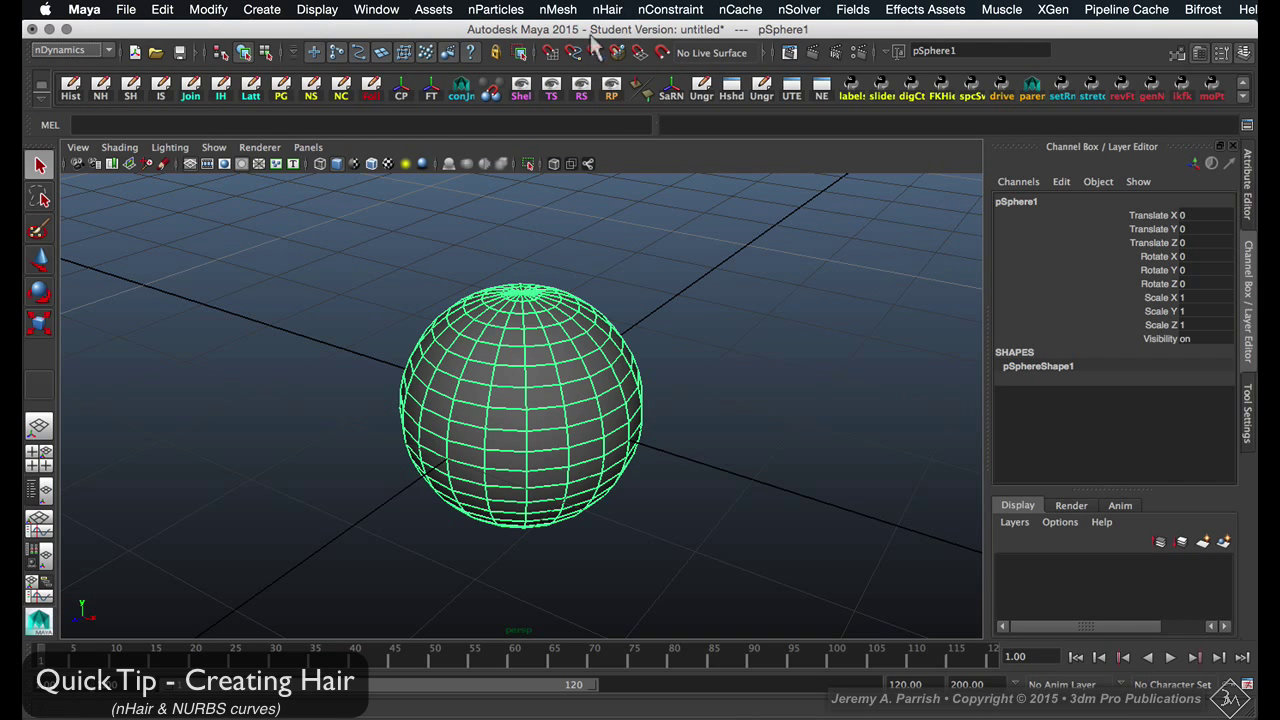
left_click(607, 10)
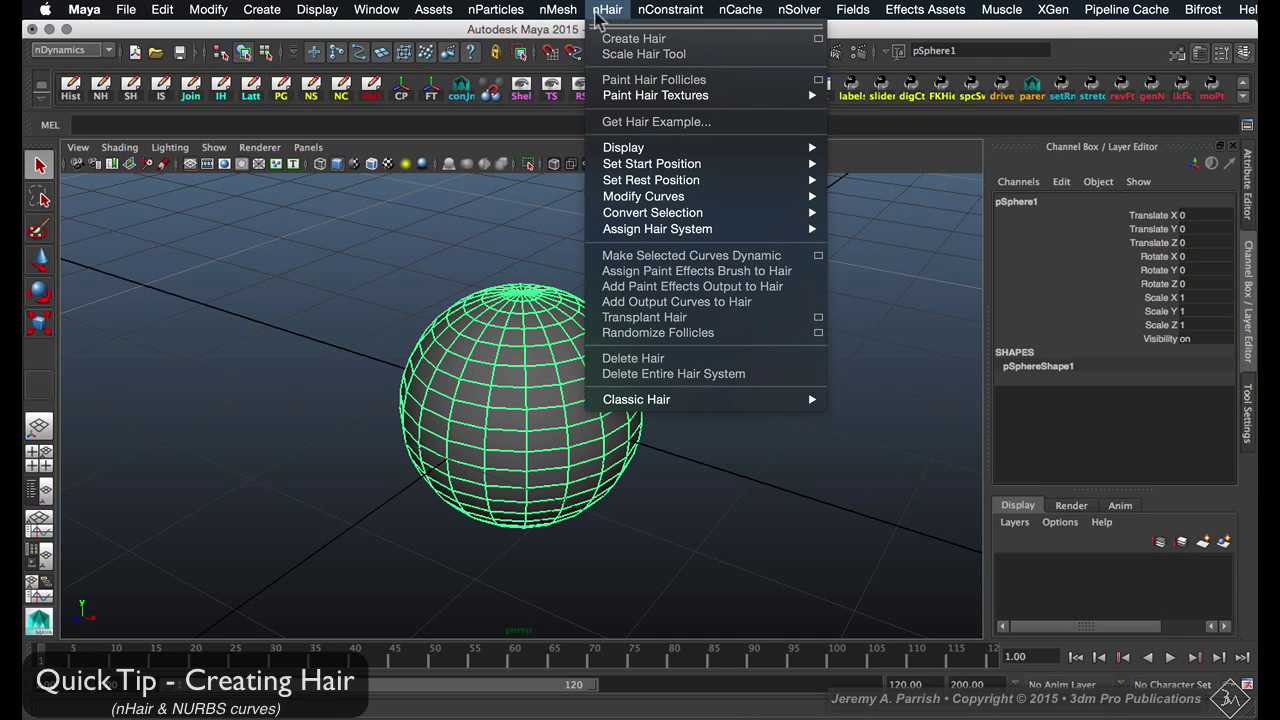
left_click(650, 42)
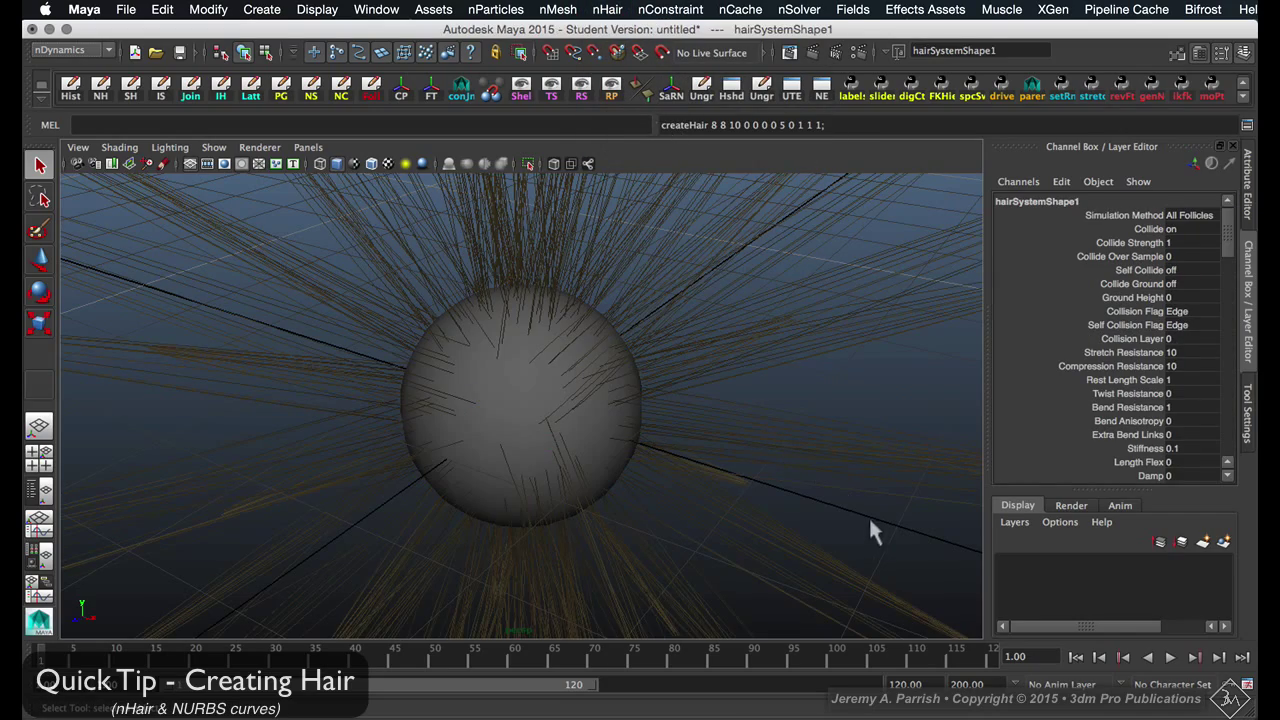
right_click_drag(745, 462, 532, 423, "alt")
left_click_drag(556, 427, 617, 450, "alt")
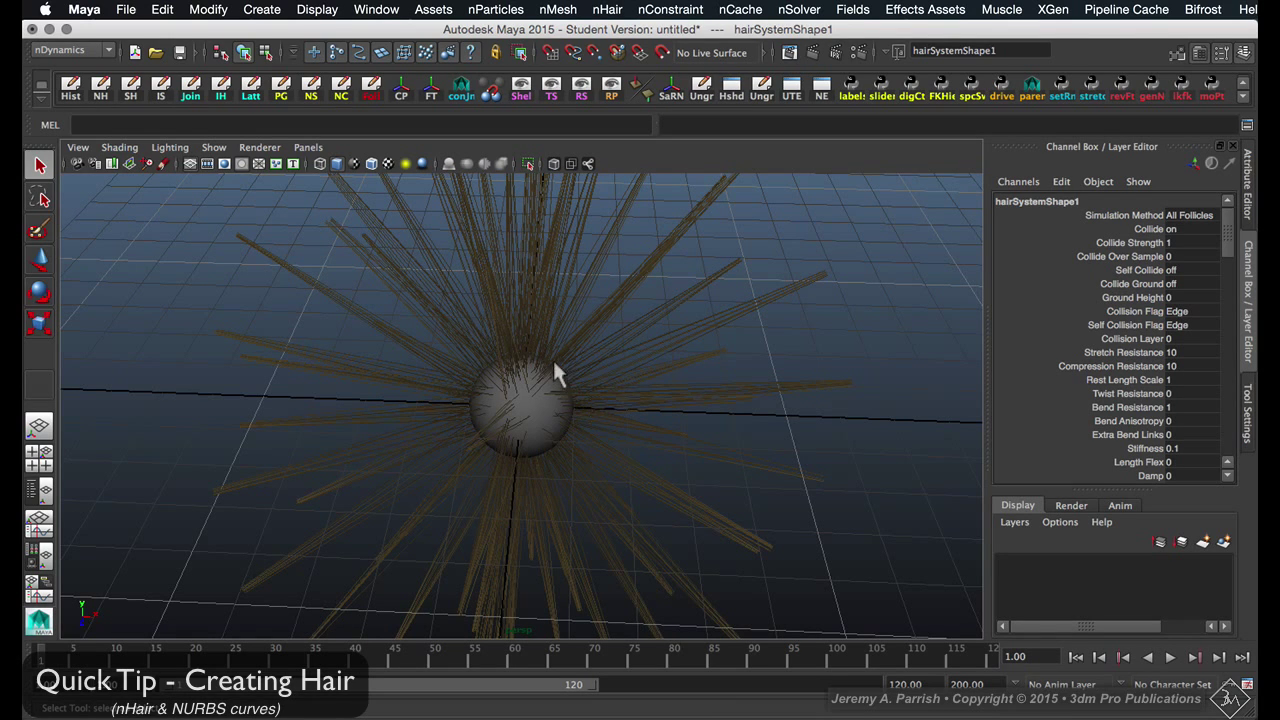
Shorten the sphere's hair to short spikes with the Scale Hair Tool
left_click(607, 9)
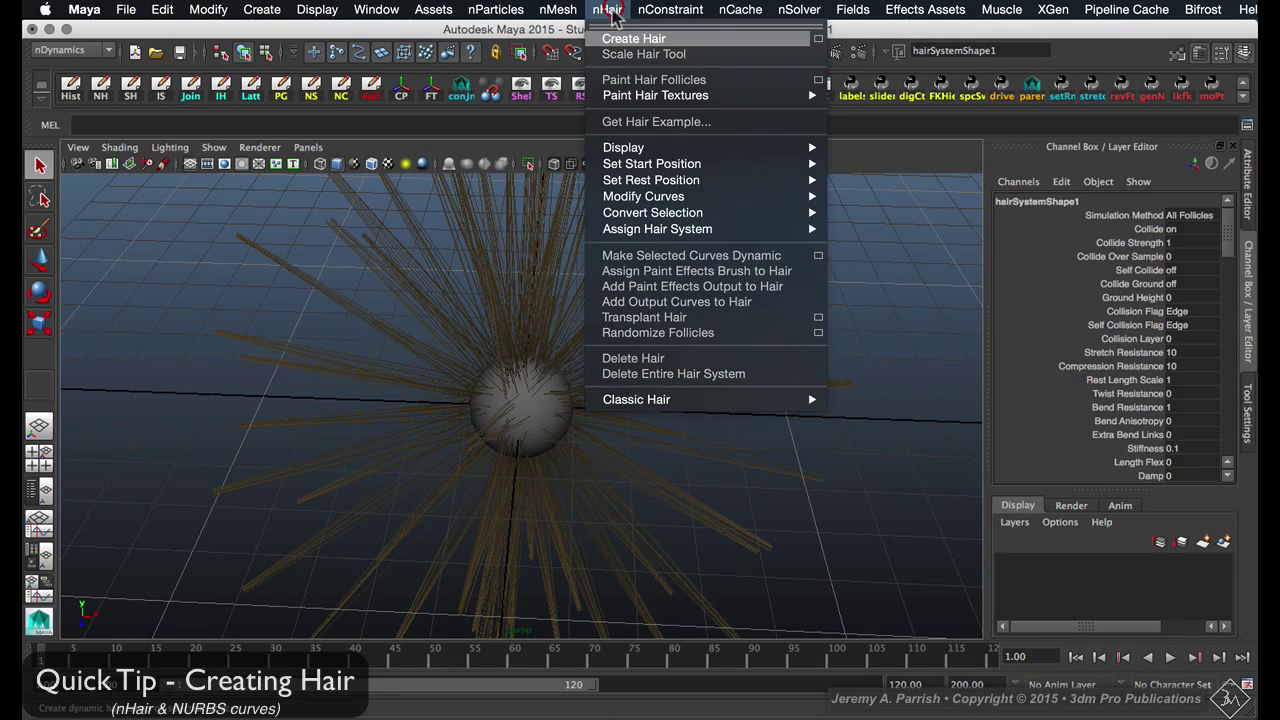
left_click(640, 57)
left_click_drag(549, 381, 195, 410)
left_click_drag(252, 450, 143, 435)
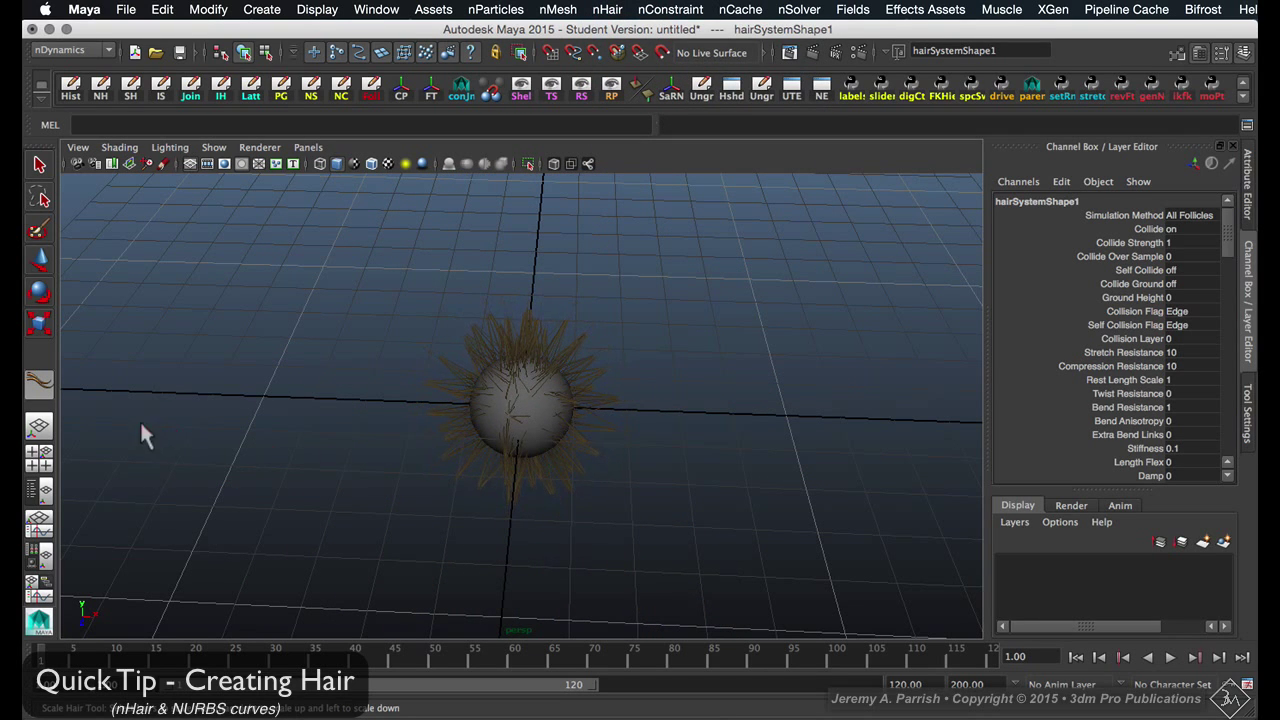
left_click_drag(460, 452, 445, 410, "alt")
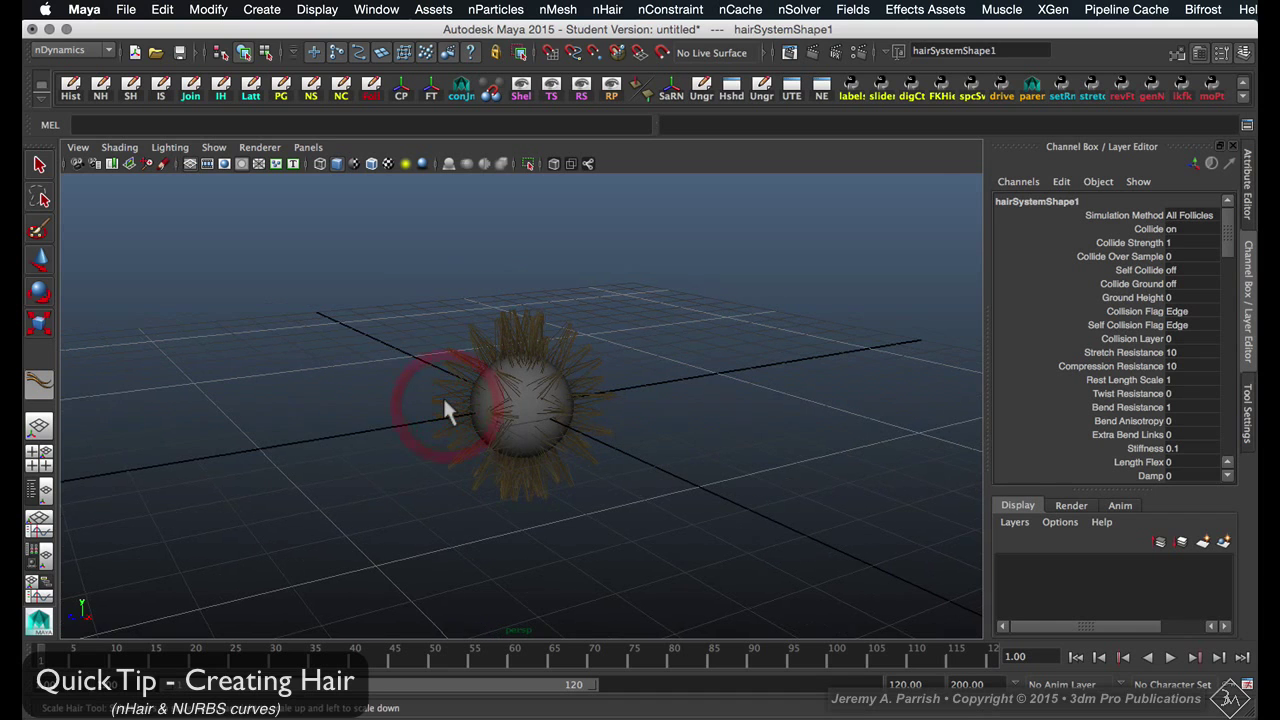
mouse_move(591, 457)
left_mouse_down("alt")
mouse_move(571, 434)
mouse_move(634, 434)
mouse_move(597, 433)
left_mouse_up("alt")
right_click_drag(597, 433, 806, 526, "alt")
left_click_drag(692, 432, 722, 404, "alt")
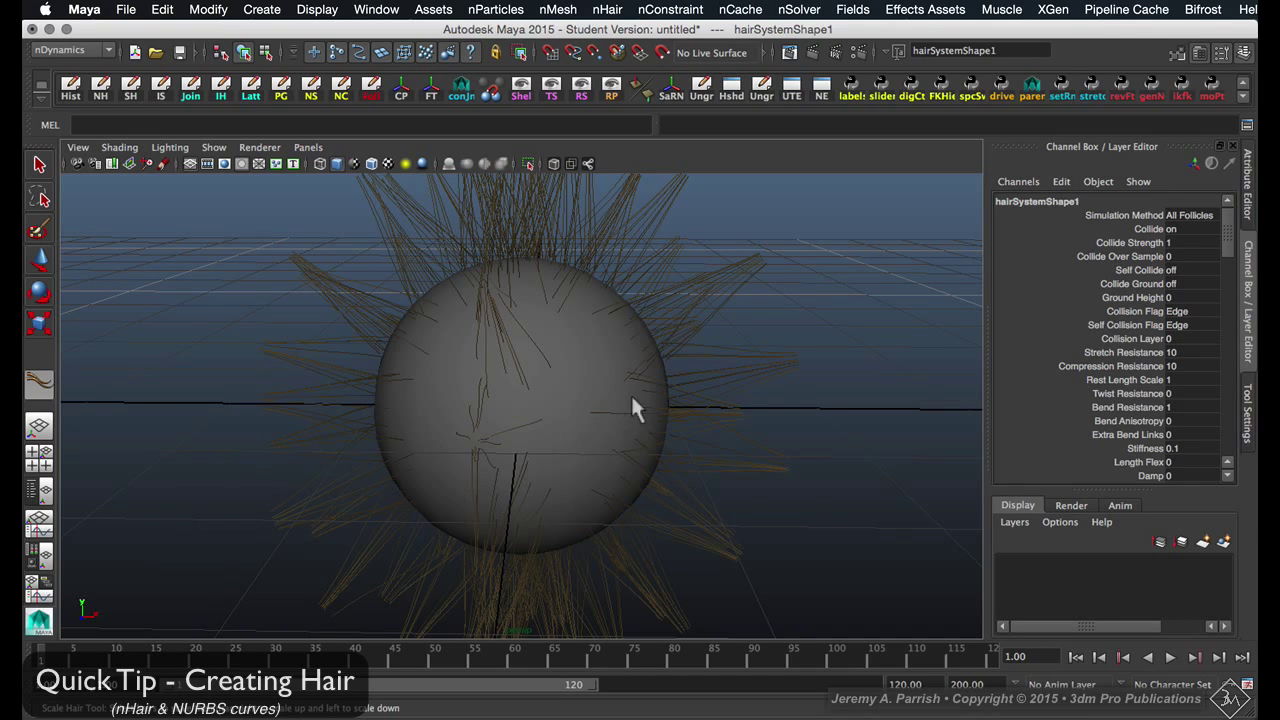
right_click_drag(730, 369, 674, 360, "alt")
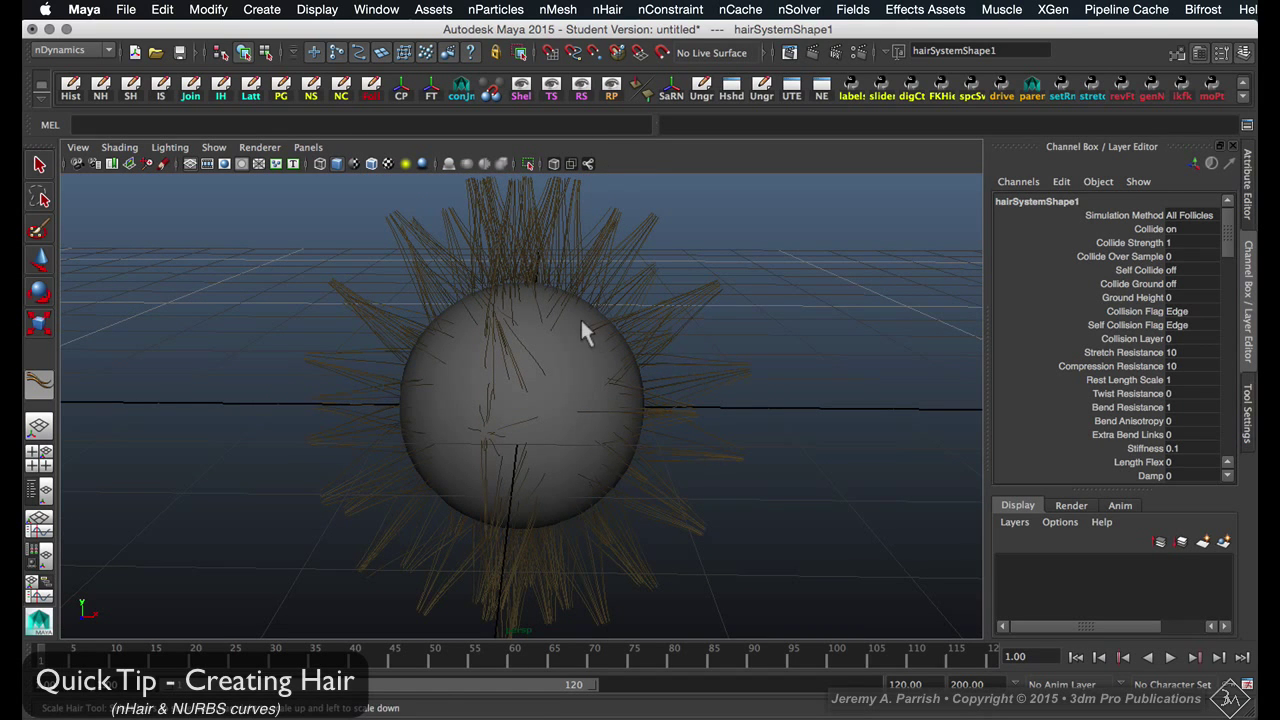
Select the hair with the Move tool active and set the hair display to All Curves
key("w")
left_click(595, 222)
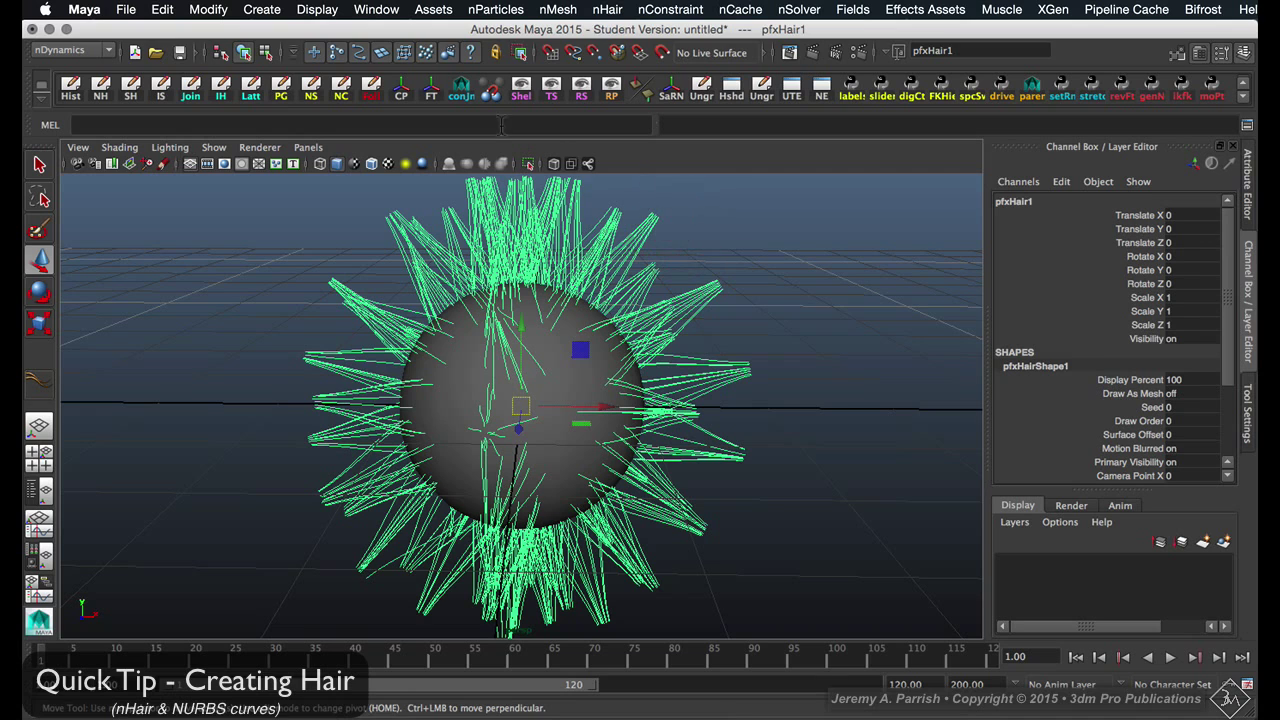
left_click(607, 9)
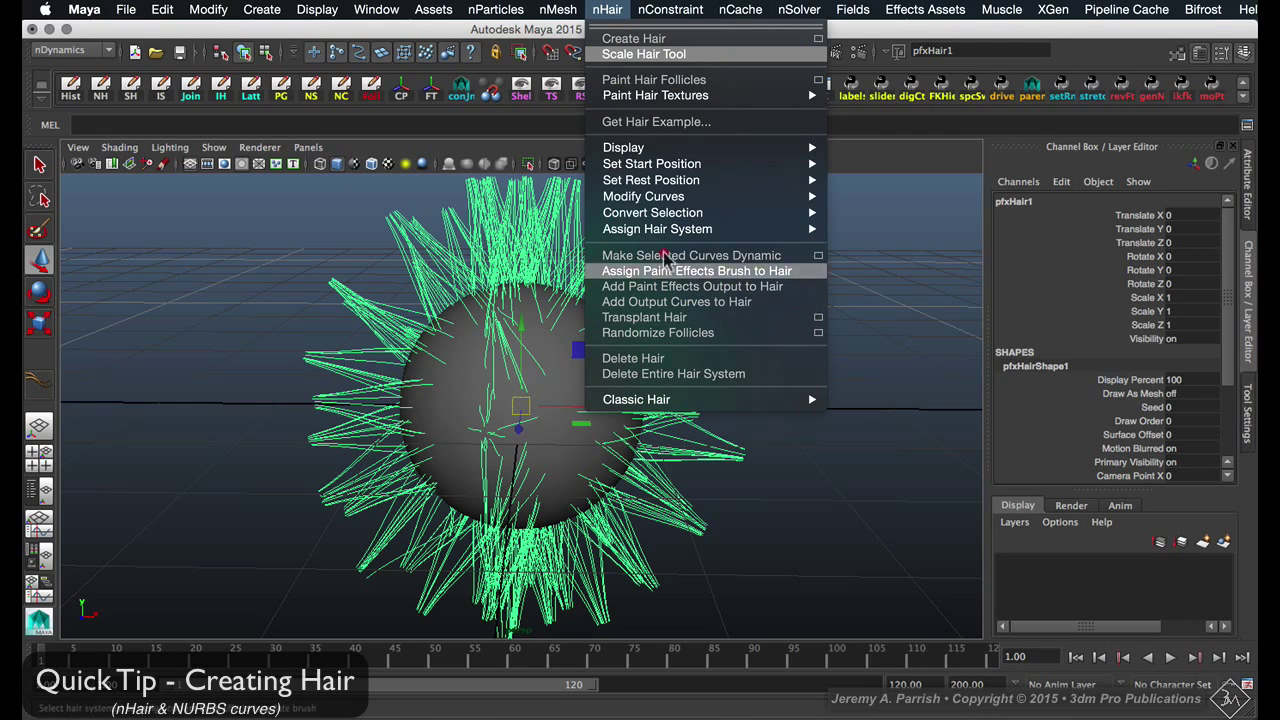
mouse_move(736, 148)
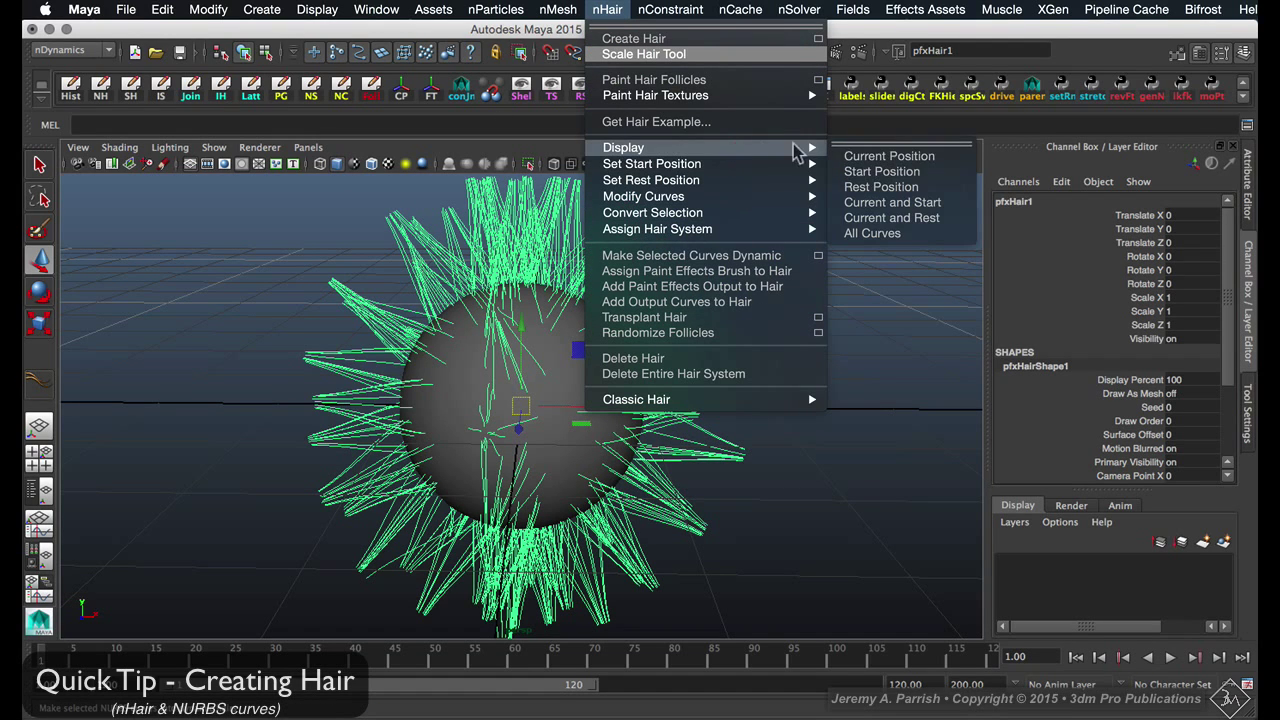
left_click(872, 233)
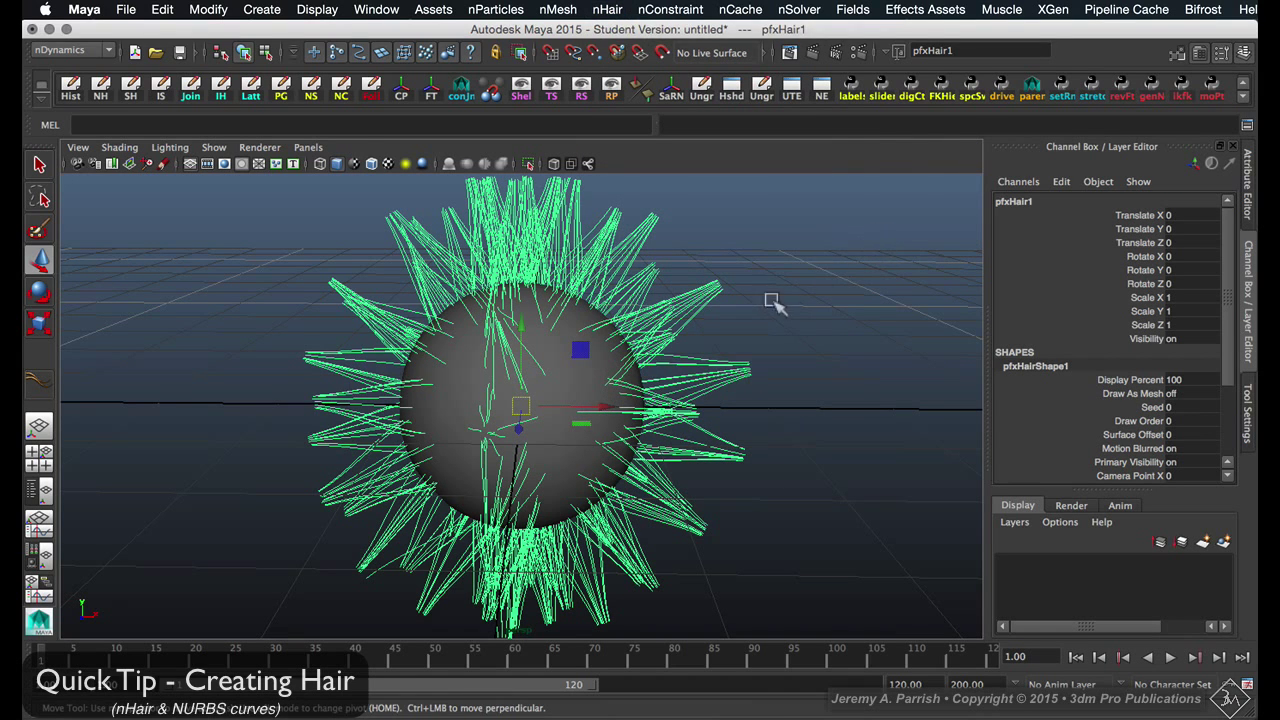
left_click(829, 165)
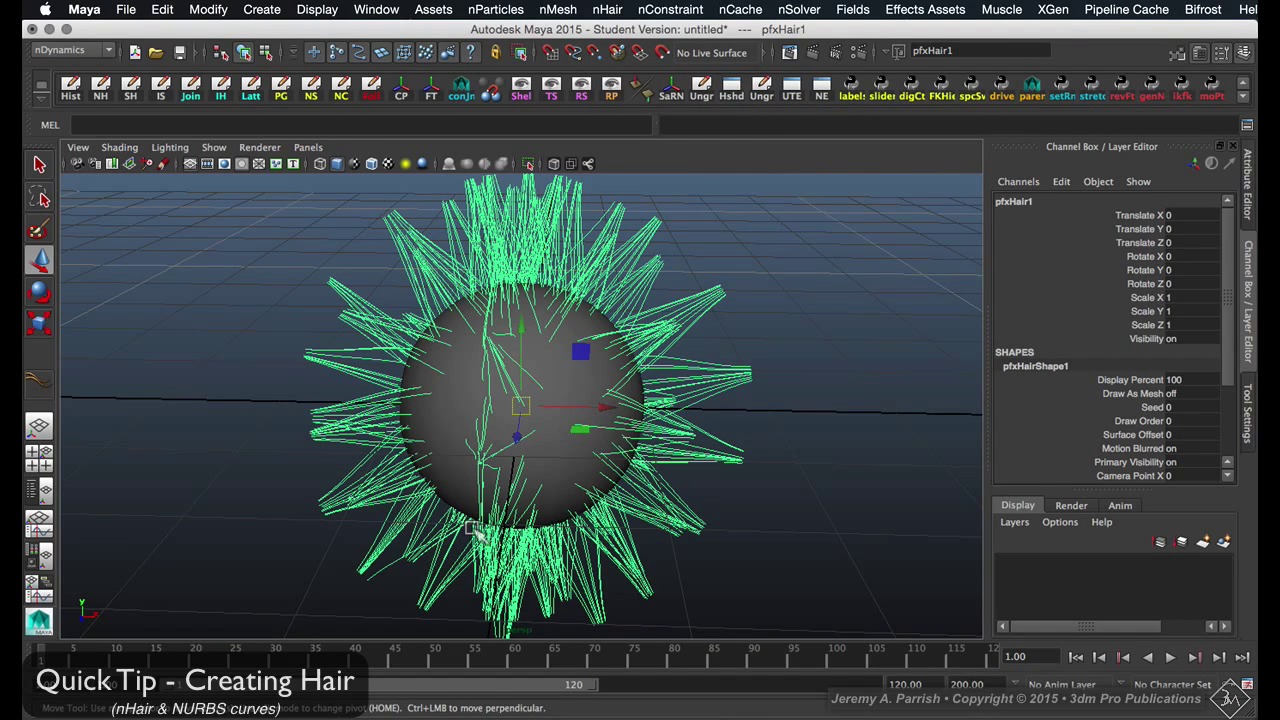
Show NURBS curves in the perspective view and select one hair curve on the sphere's upper side
left_click(214, 147)
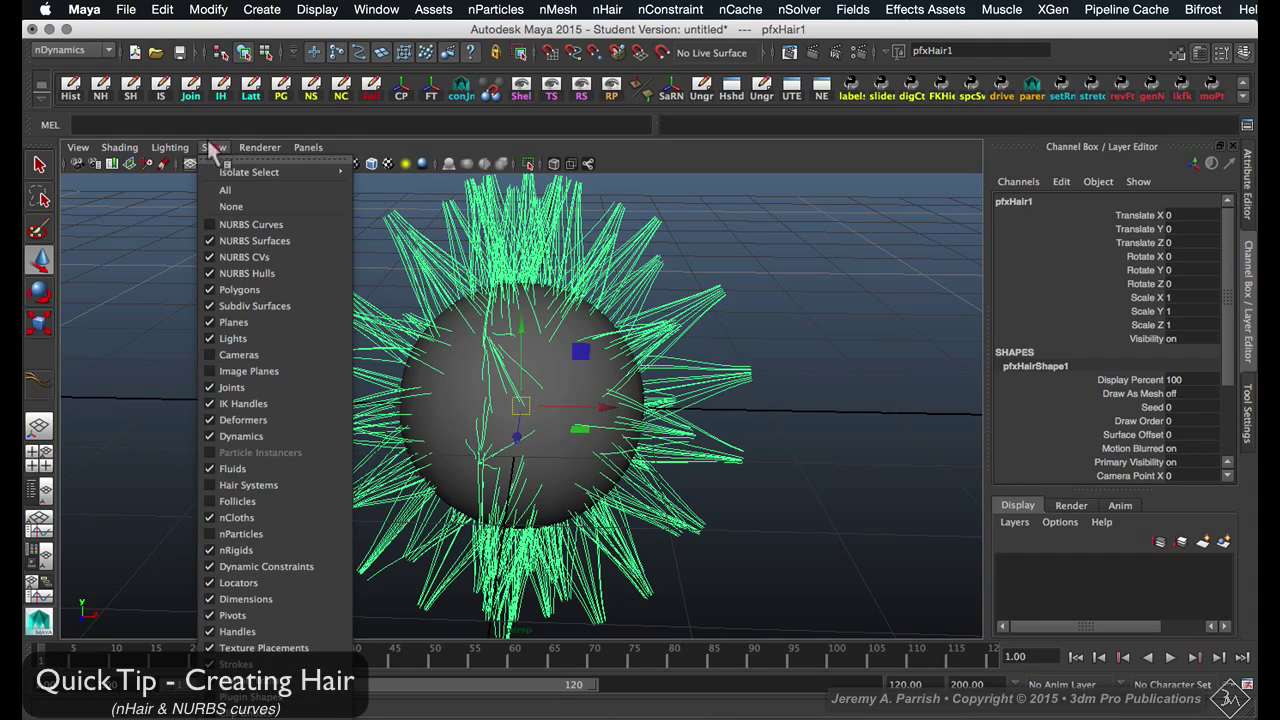
left_click(282, 225)
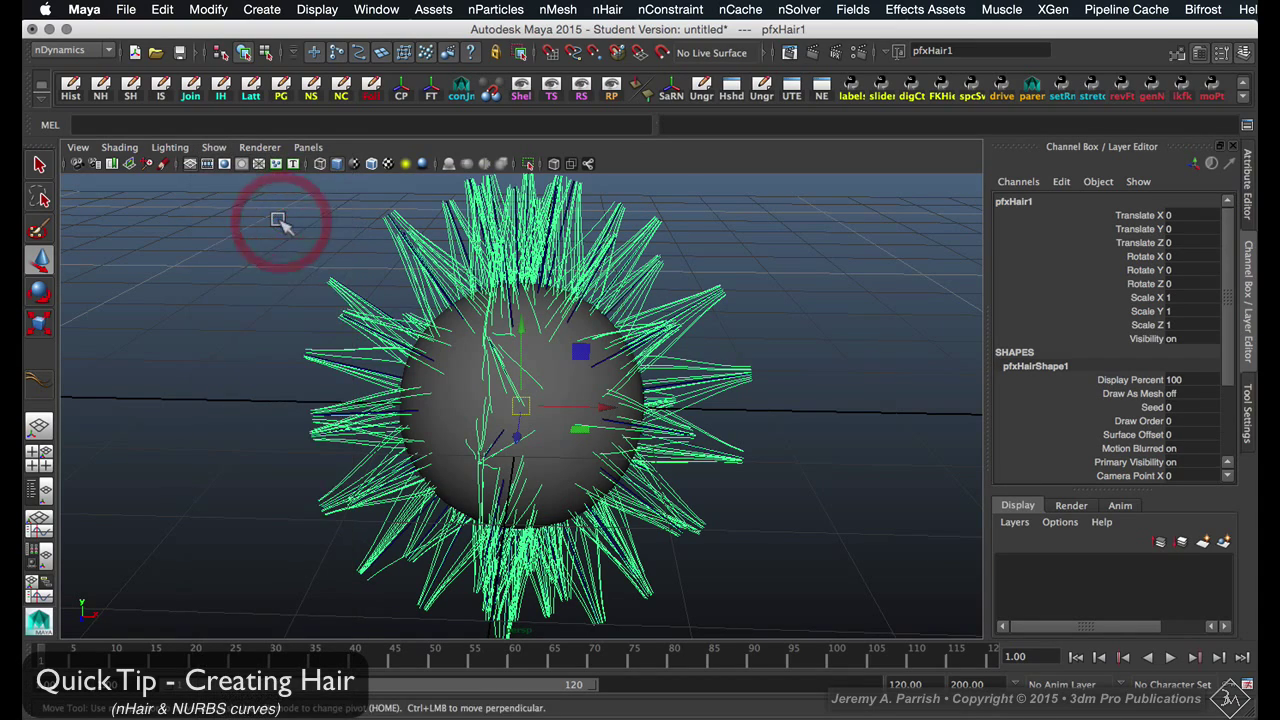
left_click_drag(541, 309, 525, 287, "alt")
mouse_move(525, 287)
right_mouse_down("alt")
mouse_move(571, 320)
mouse_move(513, 292)
right_mouse_up("alt")
left_click(657, 334)
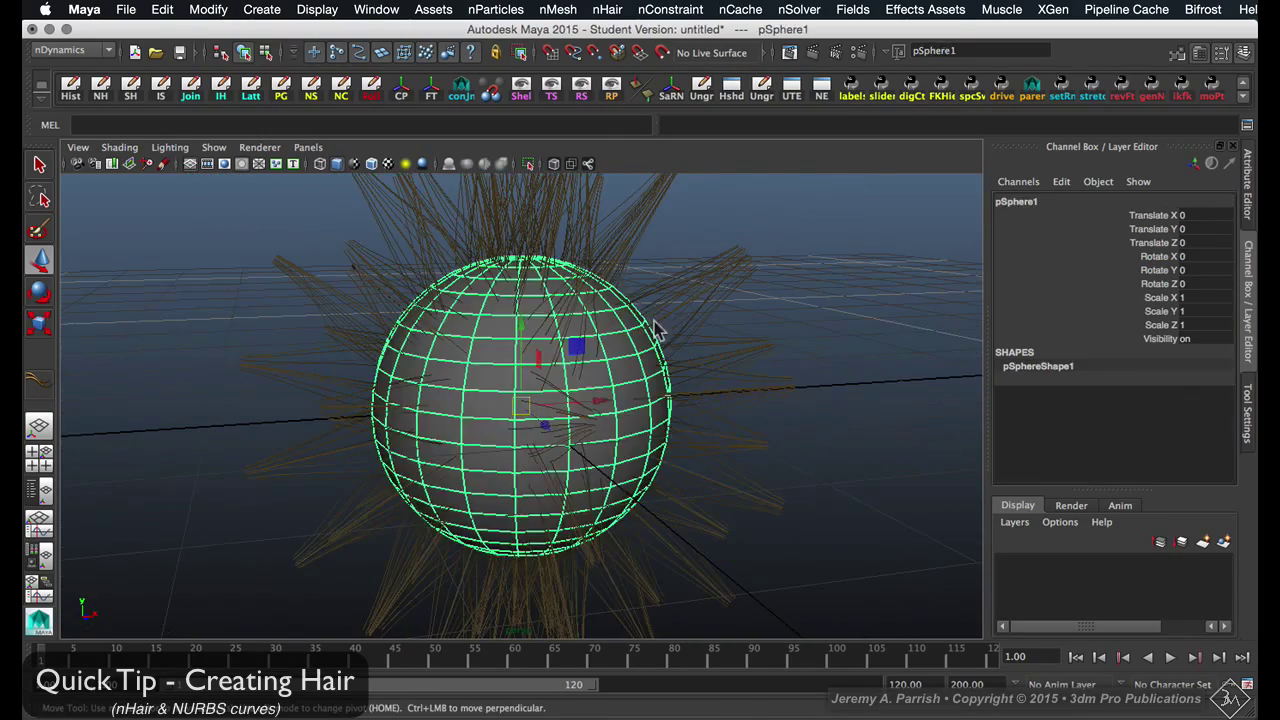
left_click(668, 309)
left_click_drag(705, 302, 737, 320, "alt")
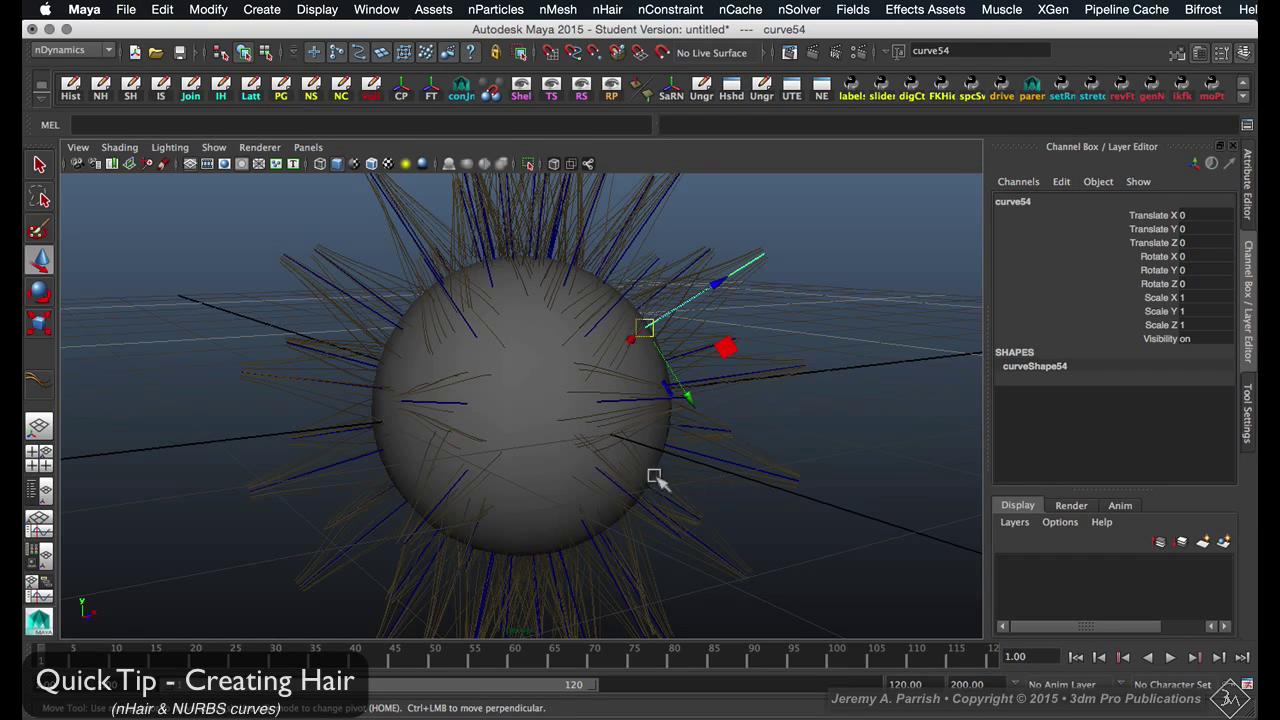
Play the hair simulation to frame 16, stop it, and select another start curve at the sphere's side
left_click(1170, 657)
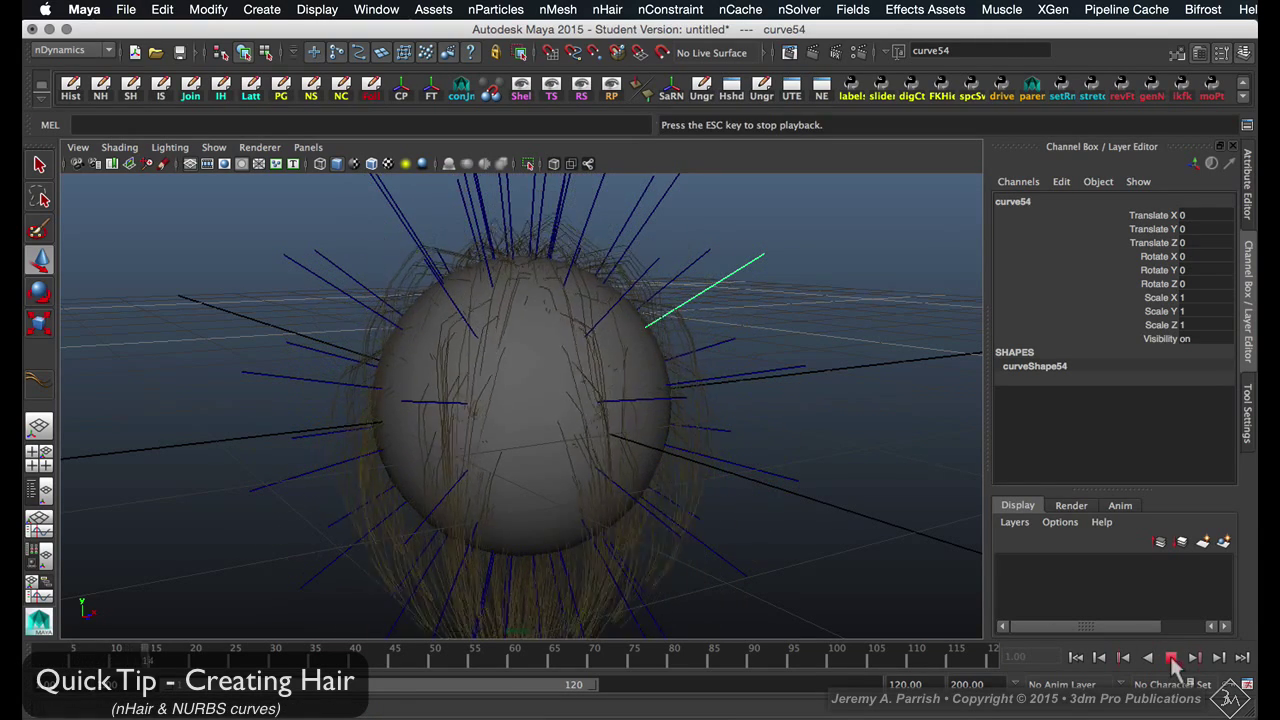
left_click_drag(866, 477, 731, 473, "alt")
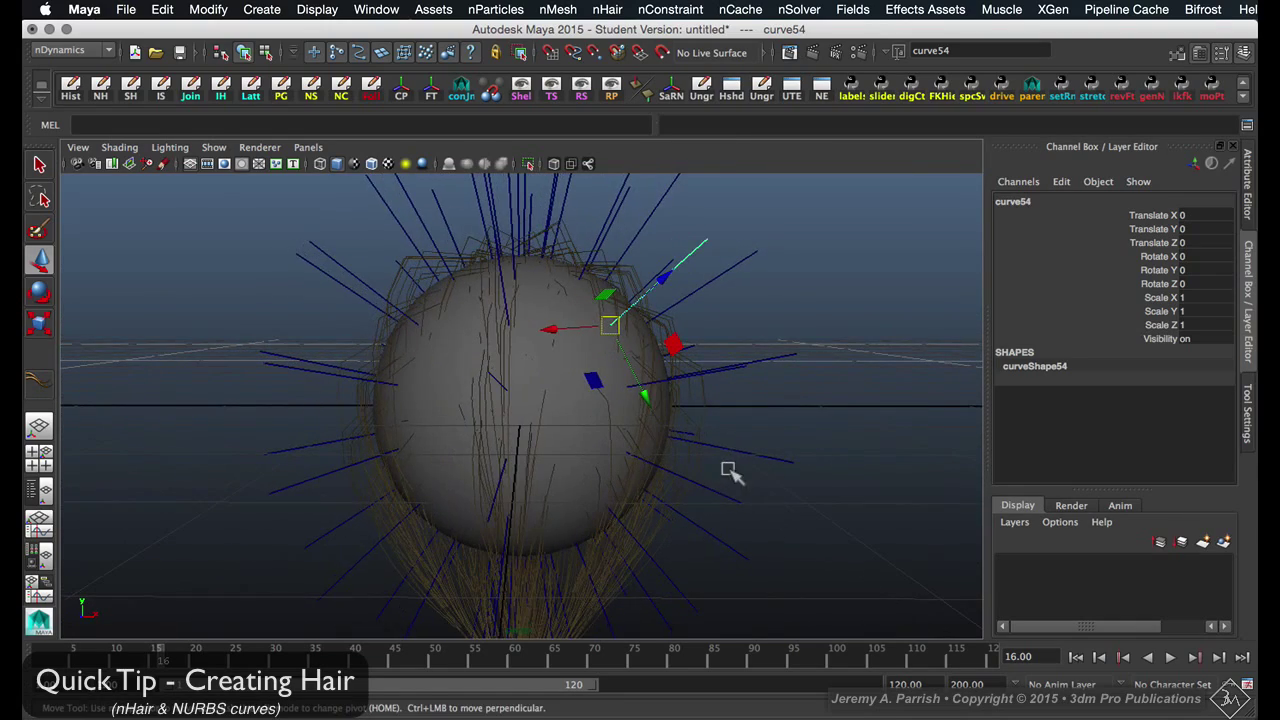
left_click(784, 364)
left_click(778, 357)
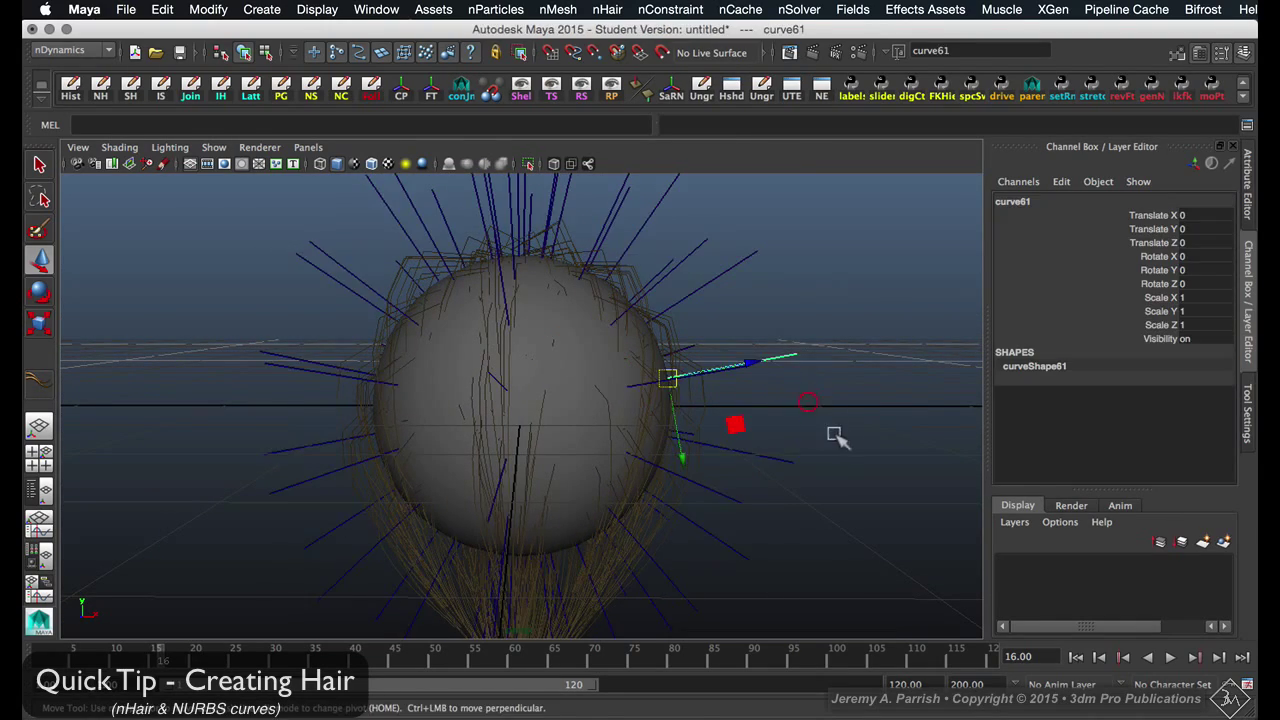
left_click_drag(789, 397, 763, 408, "alt")
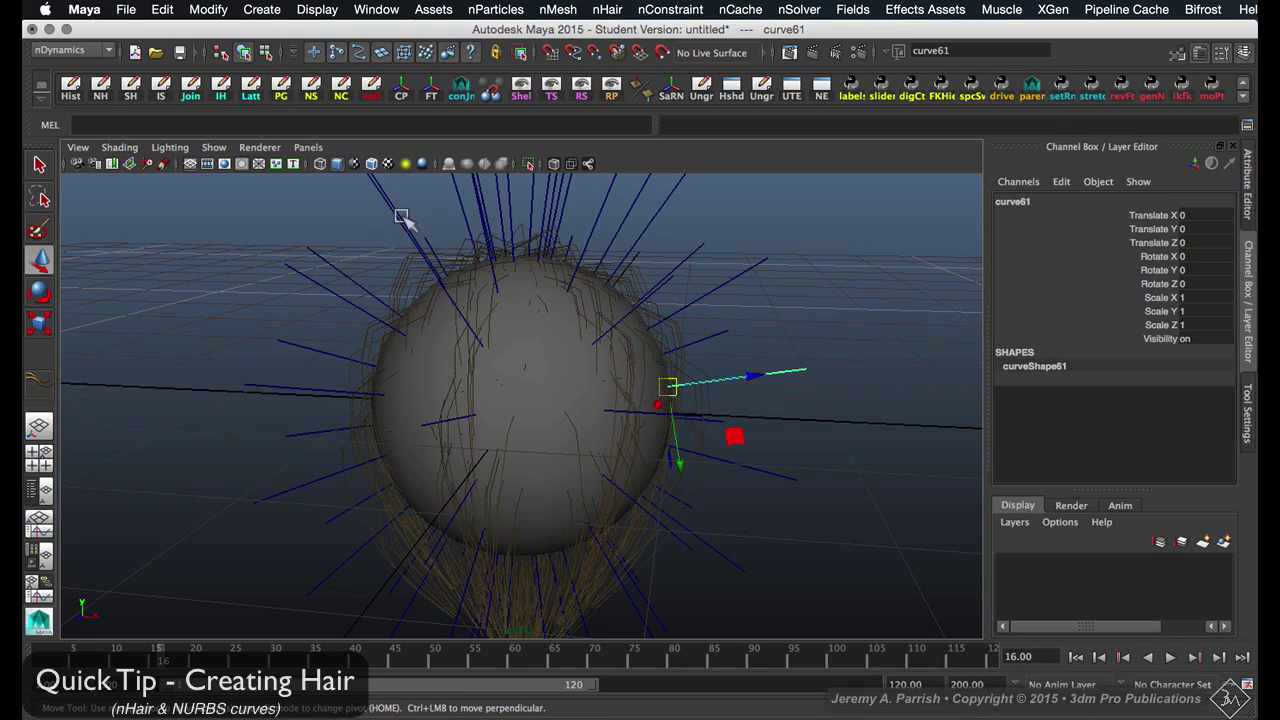
Show the Outliner beside the perspective view, select curve1 under the first follicle of hairSystem1Follicles, and return to frame 1
left_click(39, 489)
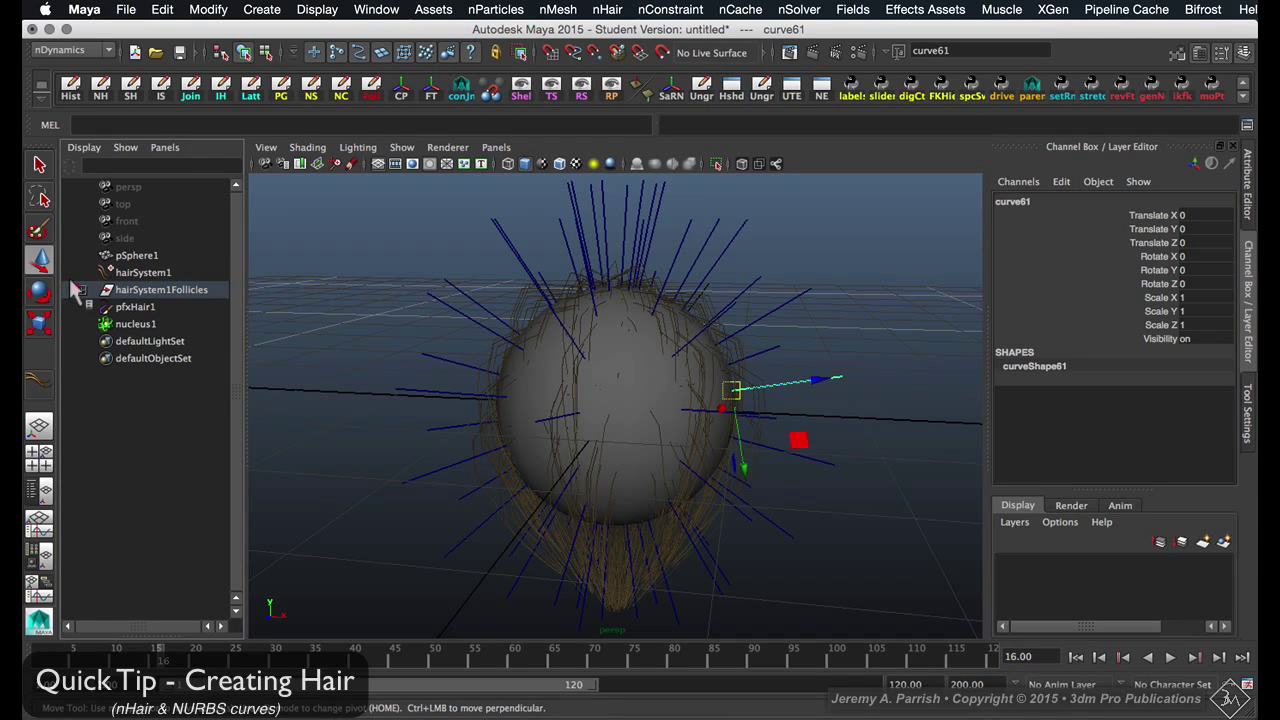
left_click(80, 289)
left_click(98, 307)
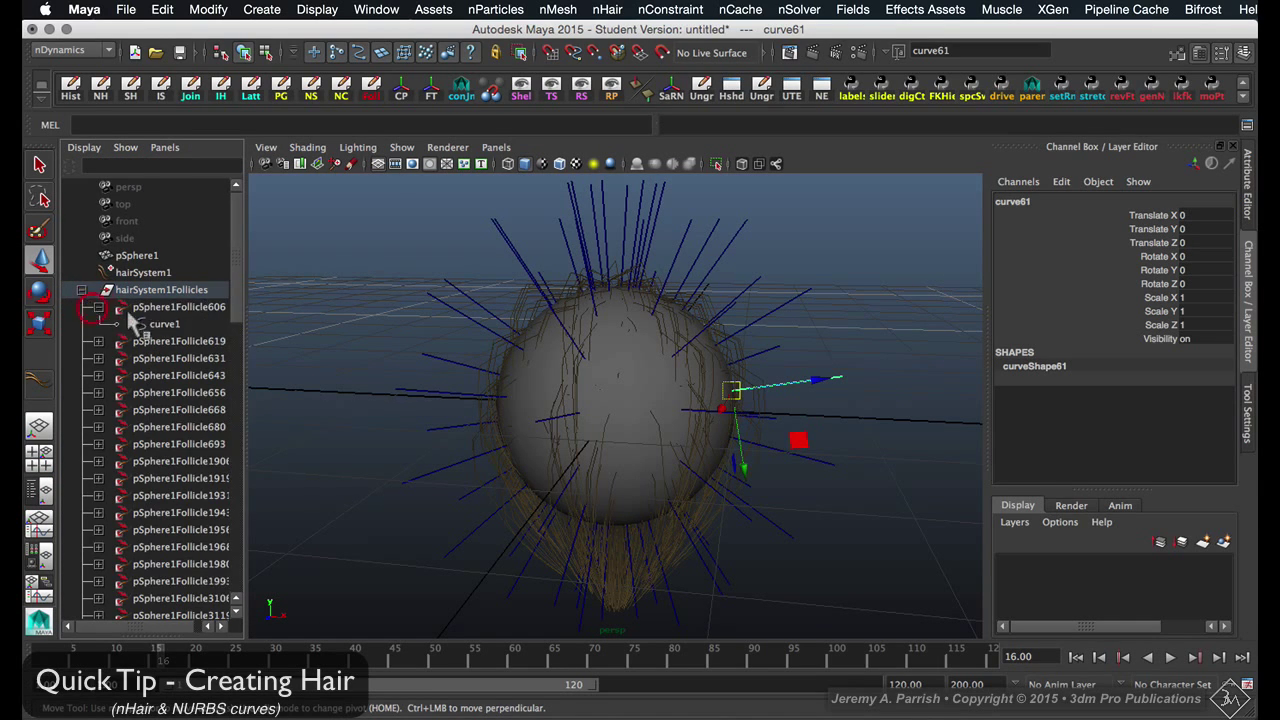
left_click(160, 324)
left_click_drag(537, 357, 649, 380, "alt")
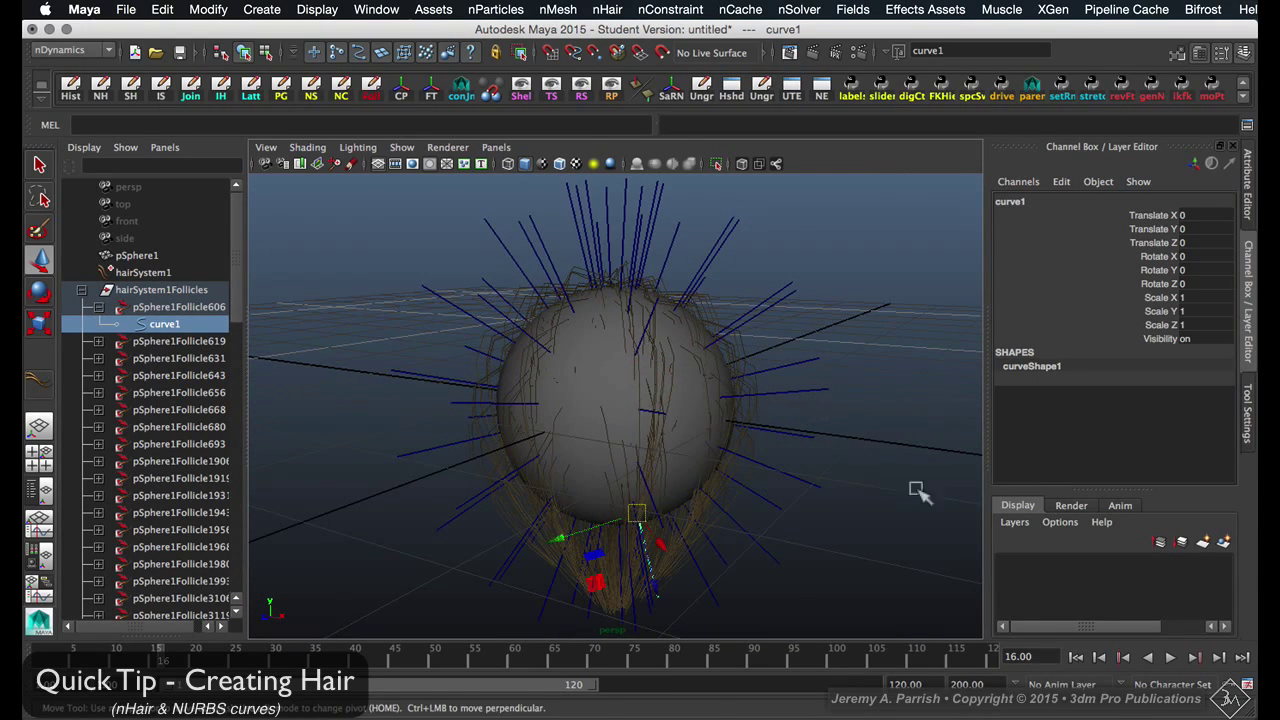
left_click(1075, 657)
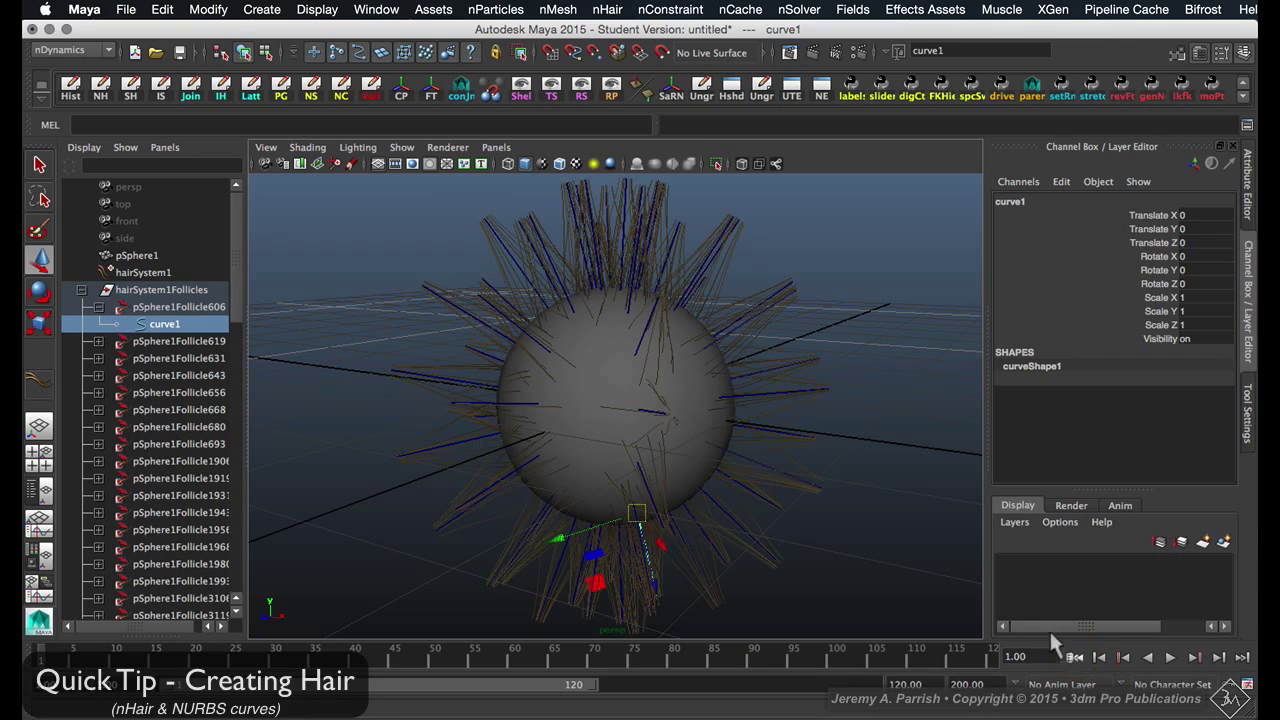
Show the control vertices of curve63 on the sphere's upper side, try moving its tip vertices, and undo the move
left_click(727, 222)
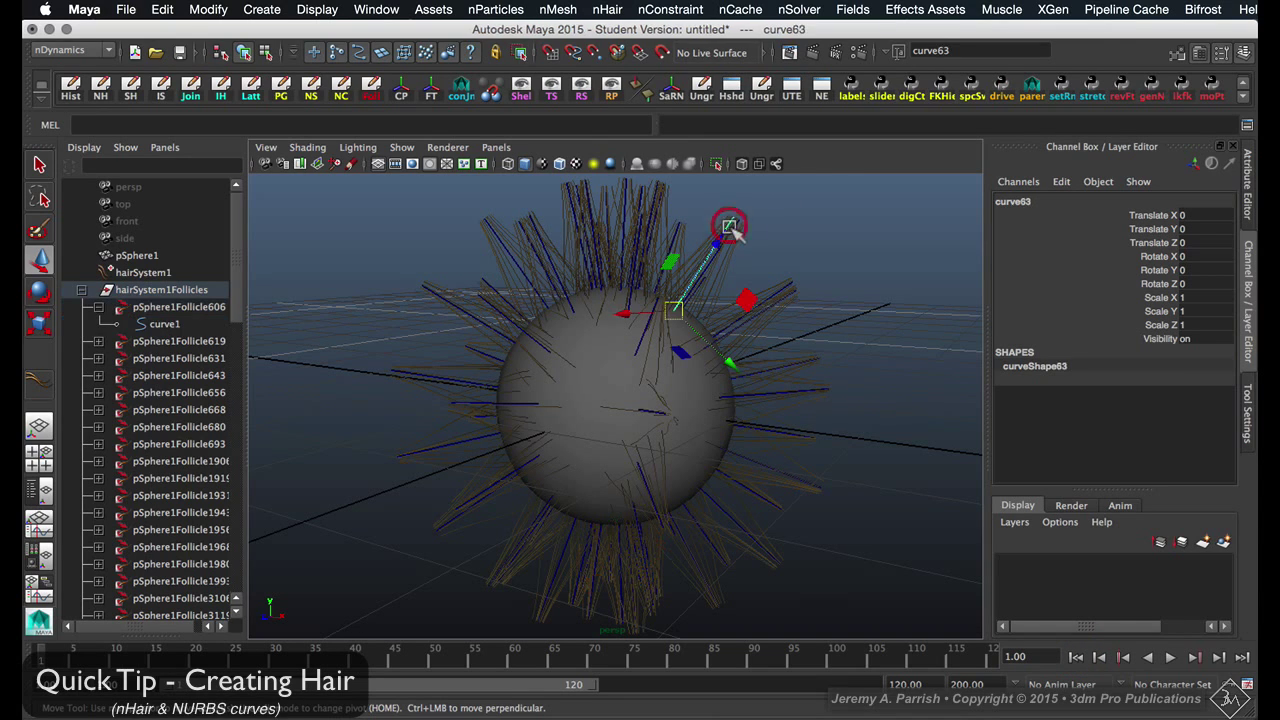
right_click_drag(760, 225, 737, 217)
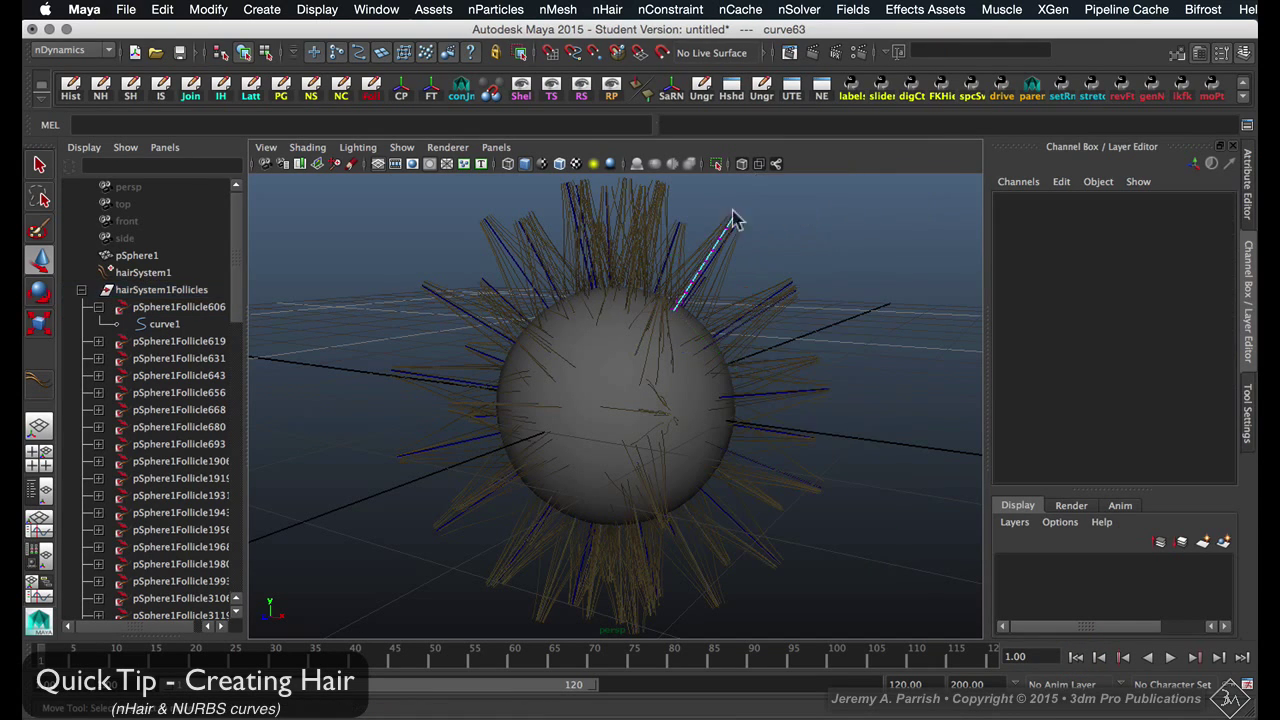
mouse_move(730, 222)
left_mouse_down()
mouse_move(758, 261)
mouse_move(748, 240)
left_mouse_up()
key("z")
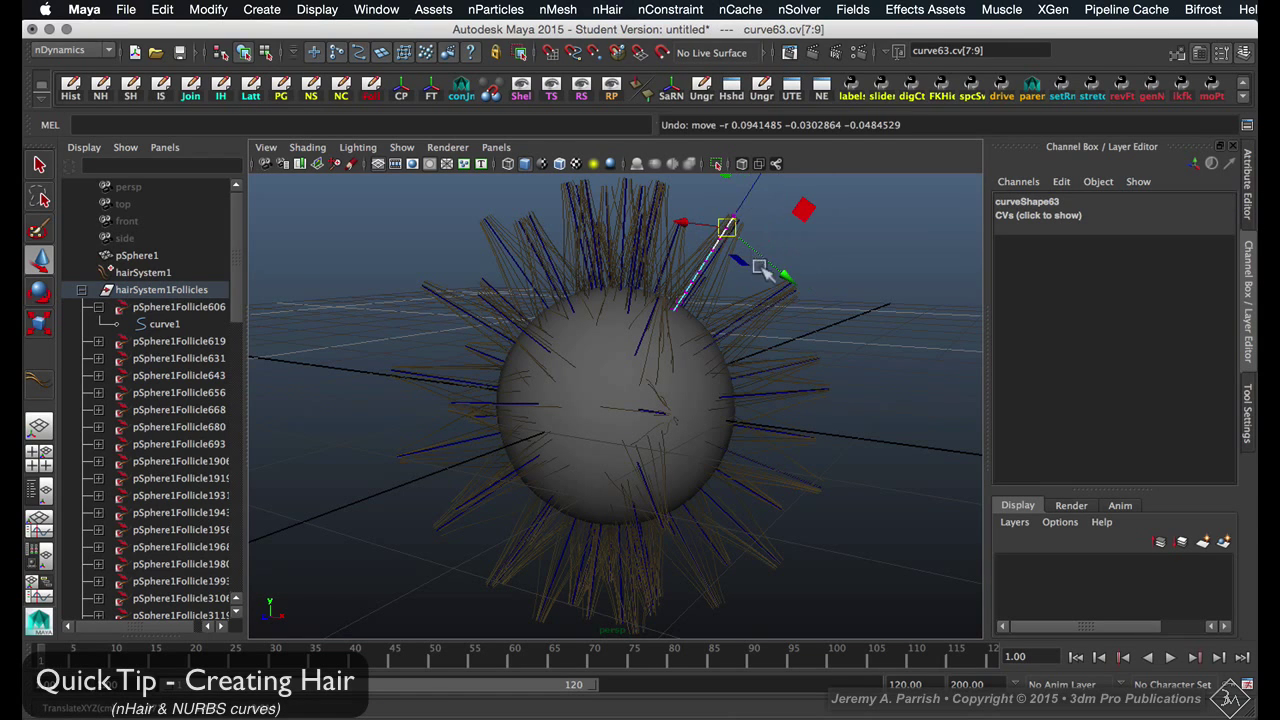
left_click(712, 210)
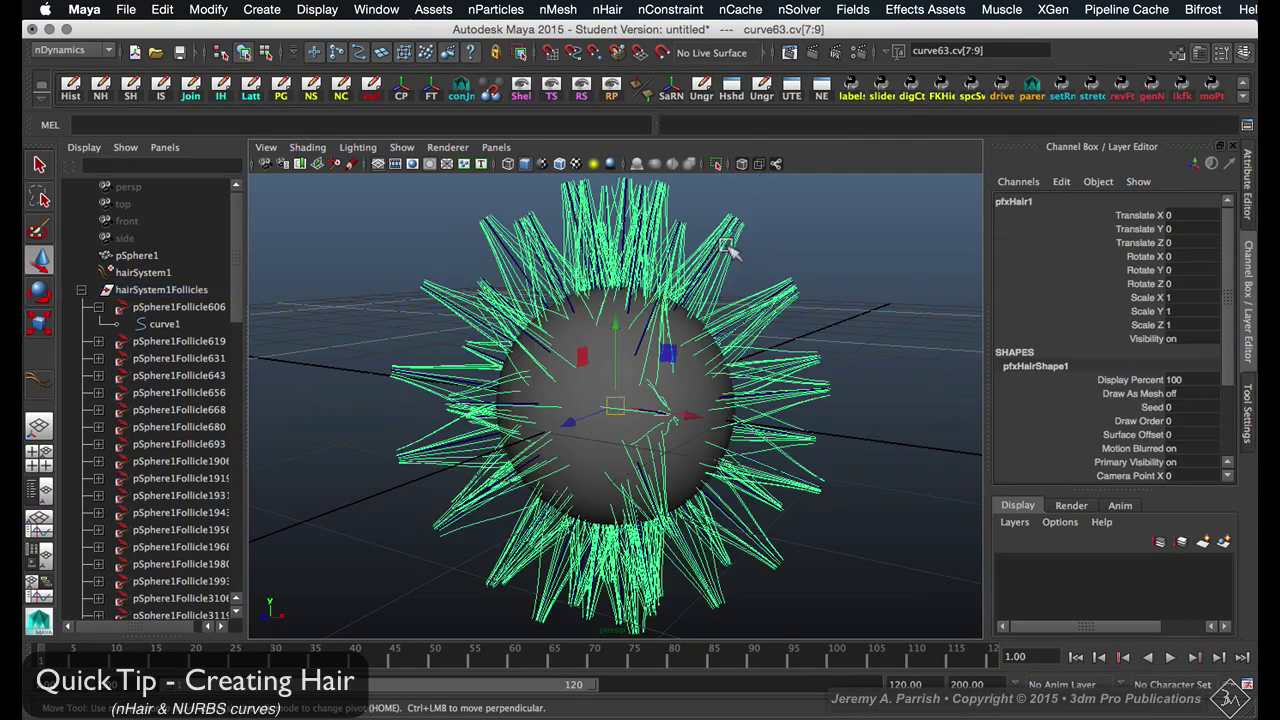
left_click(722, 212)
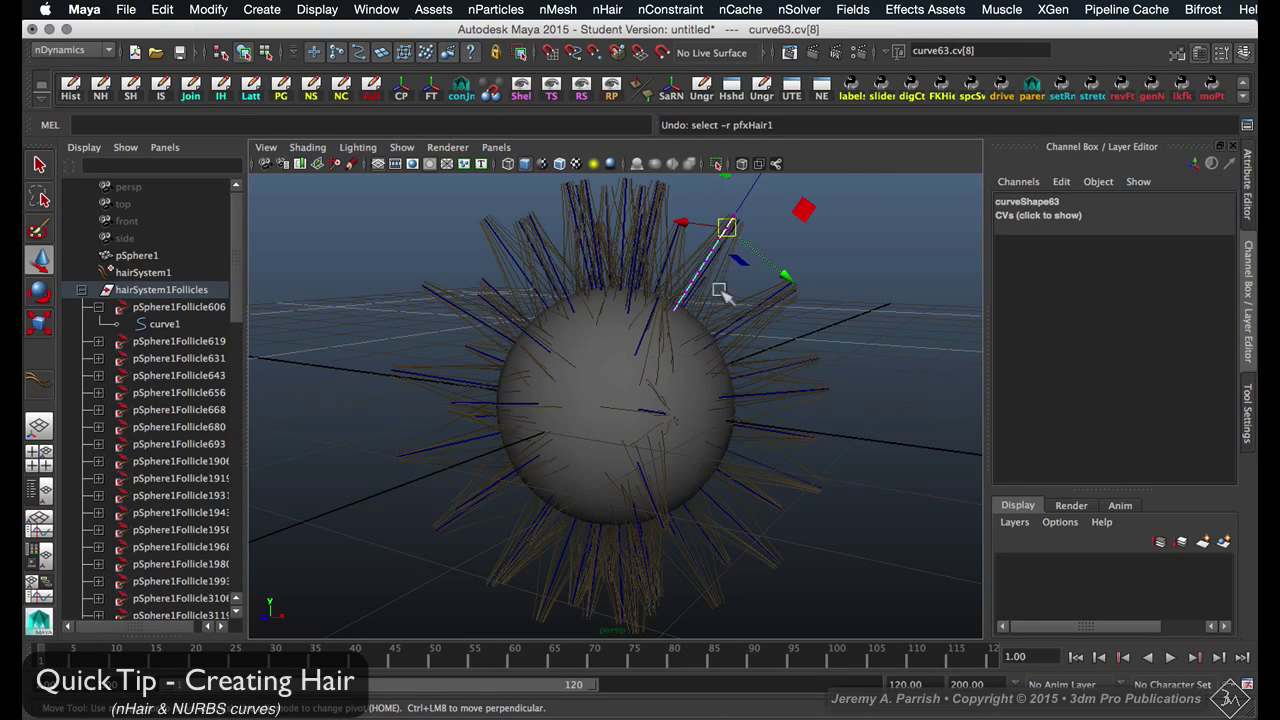
Select the tip control vertices of curve63 and move them outward and downward to bend the hair curve
right_click_drag(755, 302, 756, 300, "alt")
middle_click_drag(738, 370, 706, 445, "alt")
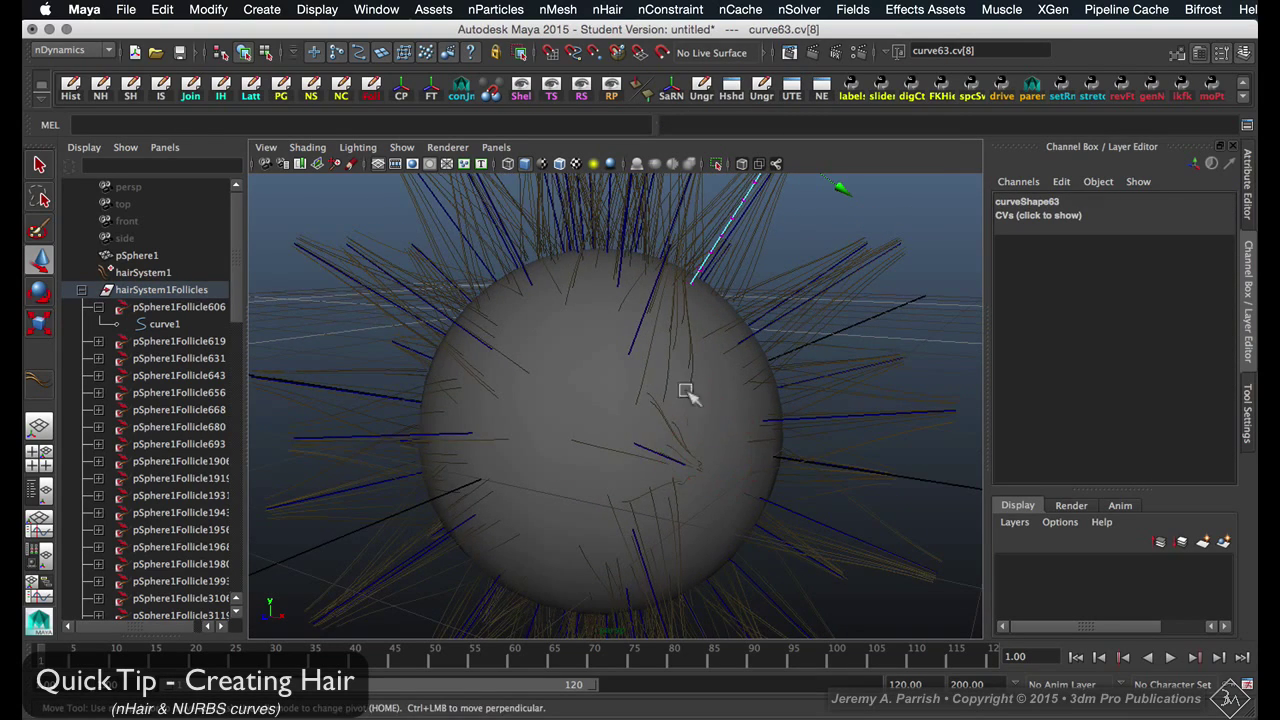
middle_click_drag(684, 386, 676, 518, "alt")
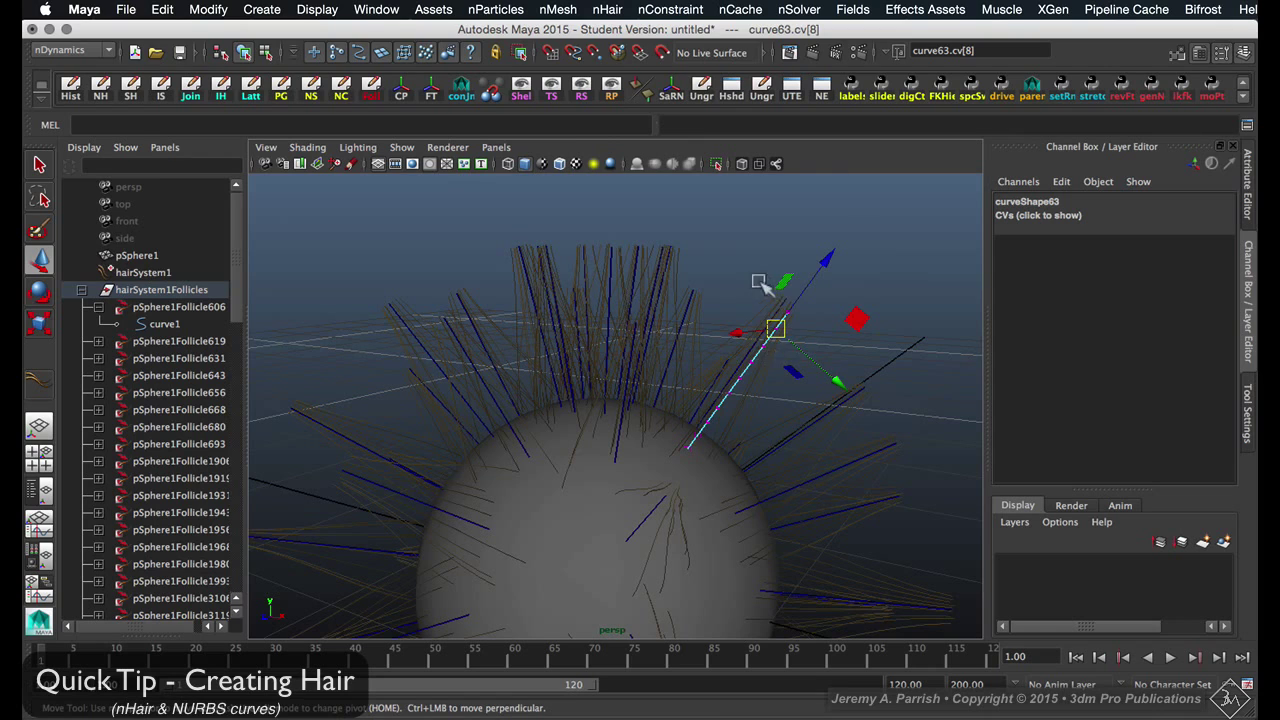
key("shift+period")
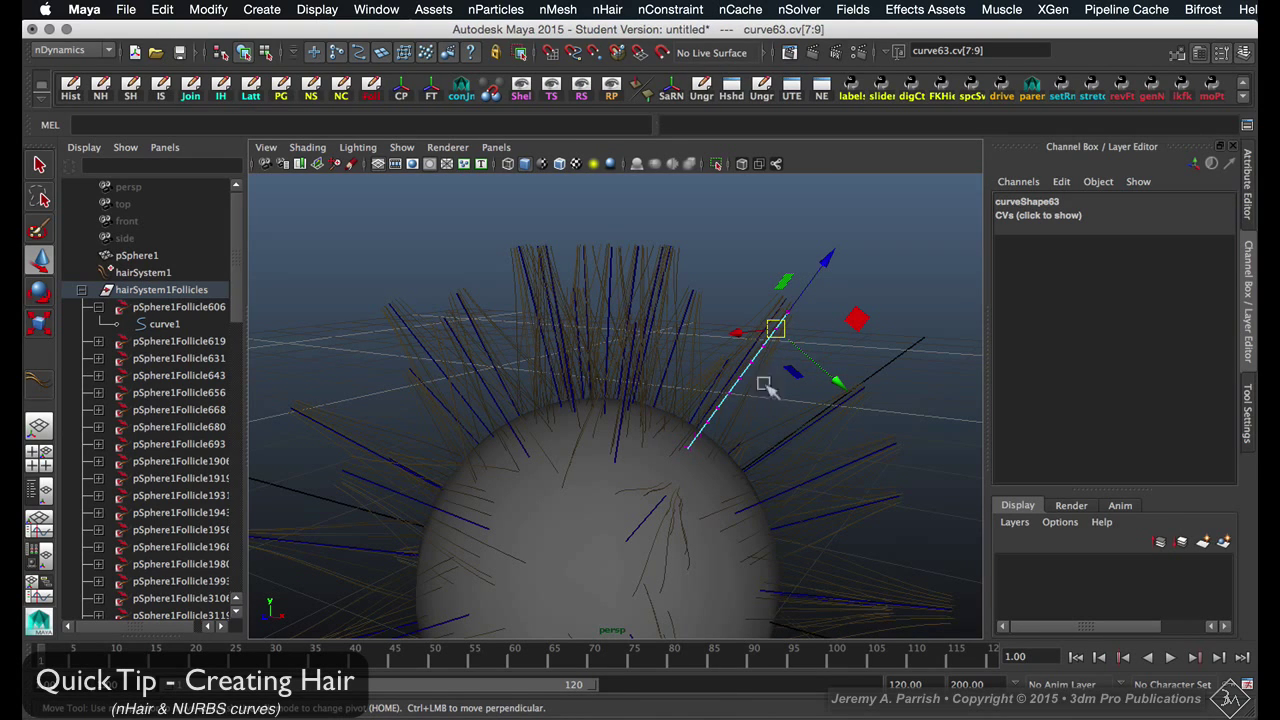
left_click_drag(776, 329, 833, 401)
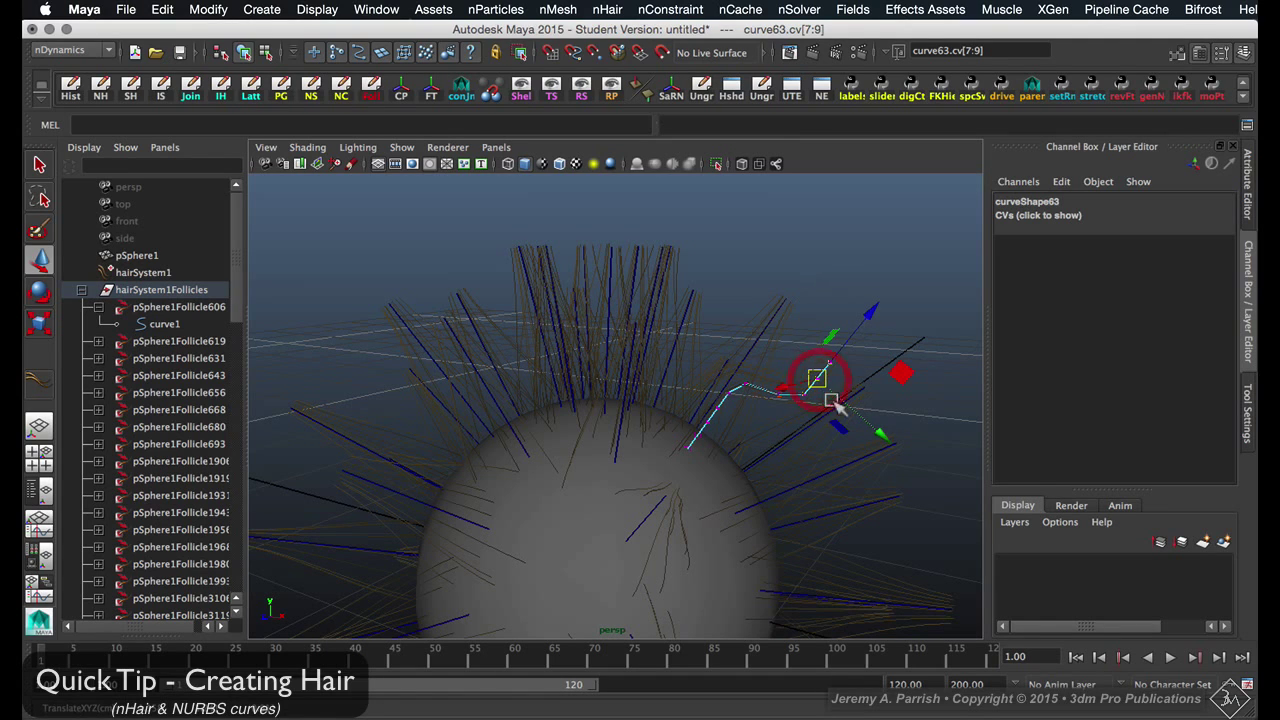
Rotate control vertices of curve63 into a zigzag shape and select vertex 7 with the Move tool active
key("e")
mouse_move(868, 525)
middle_mouse_down()
mouse_move(805, 549)
mouse_move(776, 537)
mouse_move(888, 543)
mouse_move(838, 527)
mouse_move(849, 532)
middle_mouse_up()
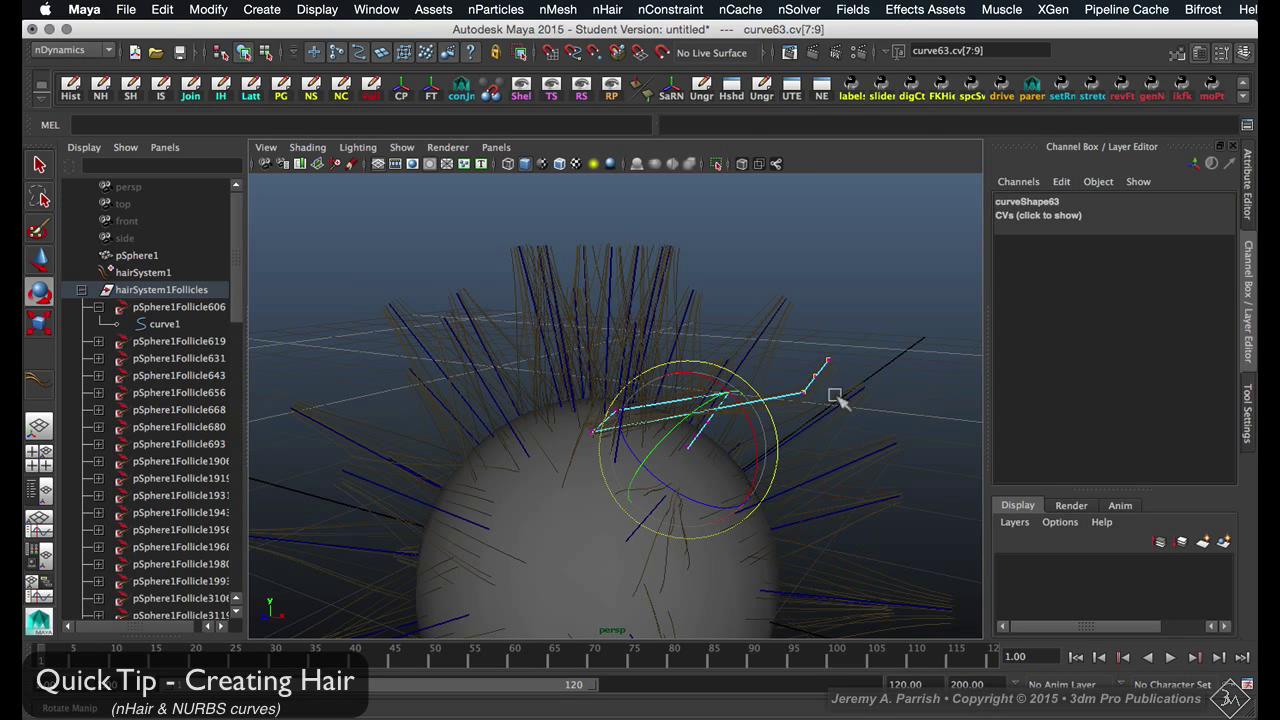
left_click(775, 378)
left_click_drag(775, 378, 860, 385, "alt")
key("w")
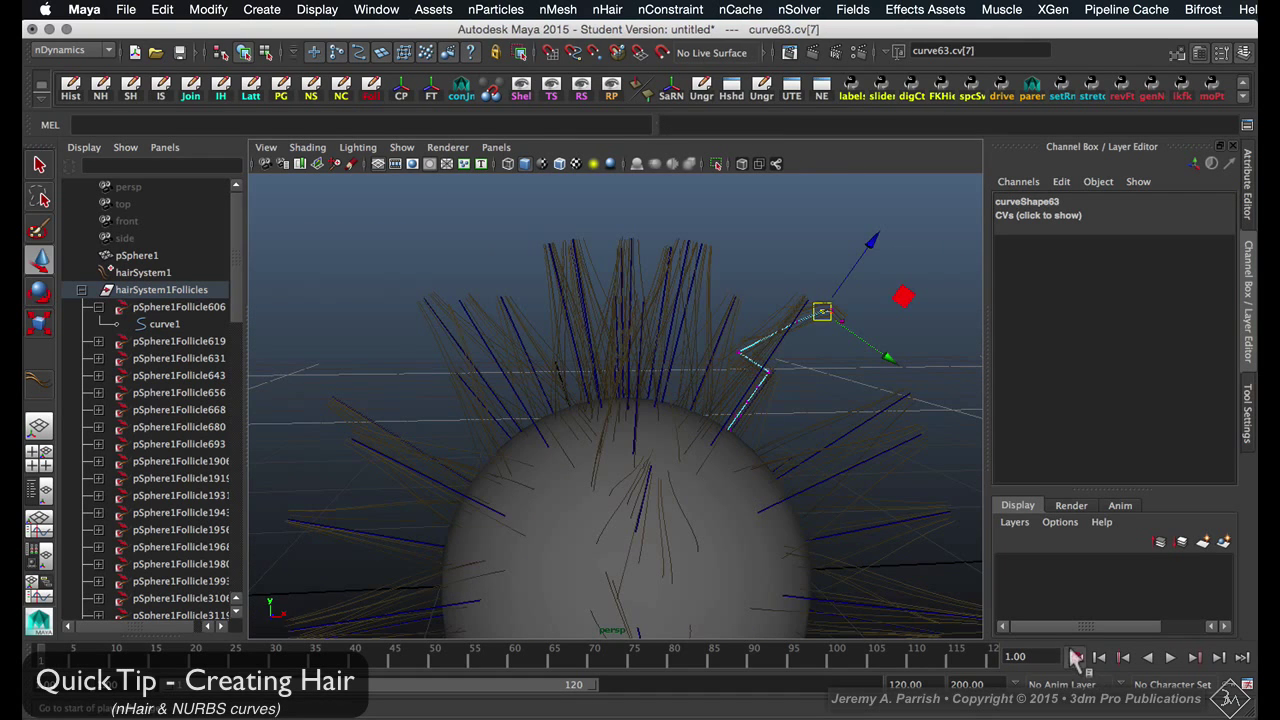
Return to the start frame and examine the reshaped curve and surrounding hair from several sides
left_click(1076, 657)
left_click_drag(643, 400, 330, 410, "alt")
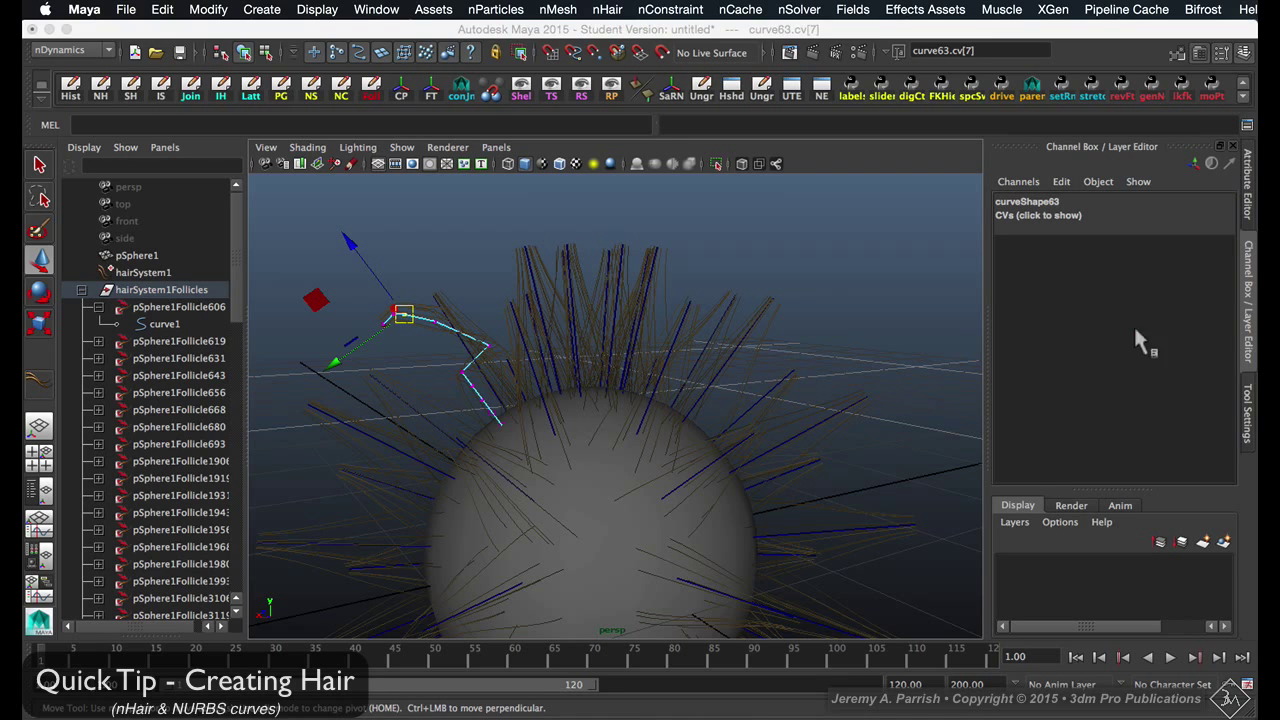
left_click_drag(623, 363, 803, 417, "alt")
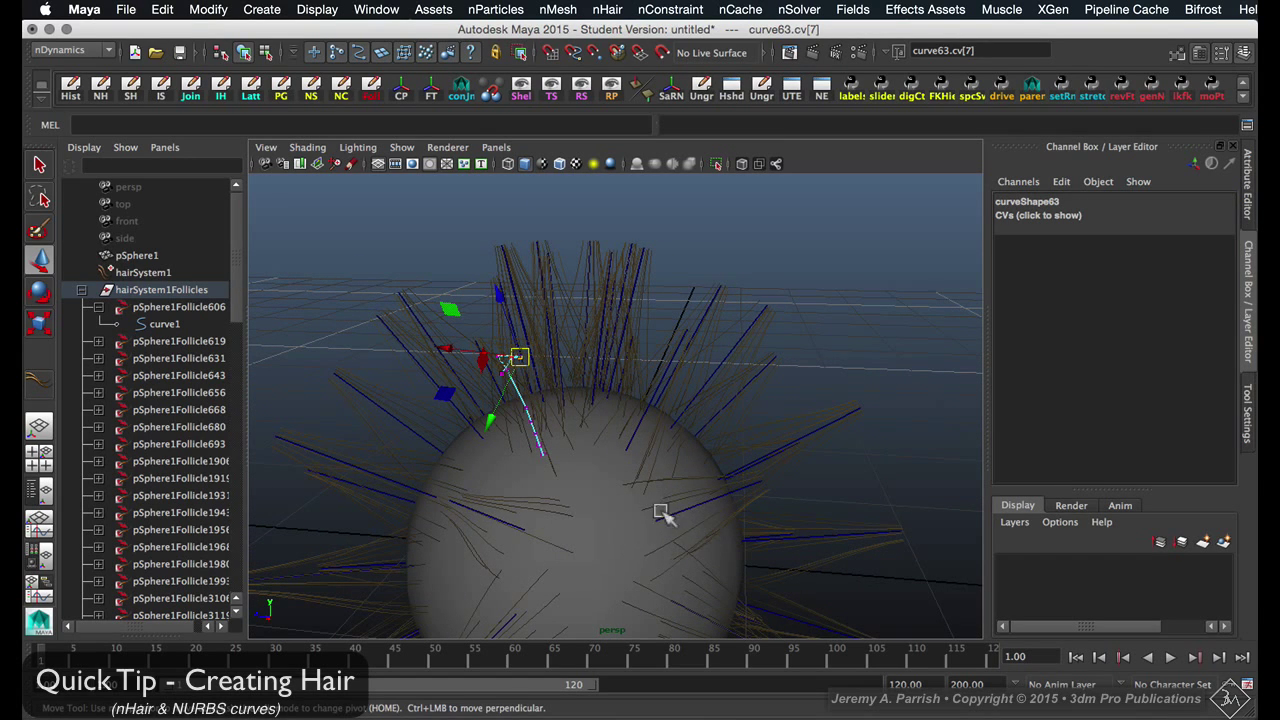
left_click_drag(762, 477, 570, 354, "alt")
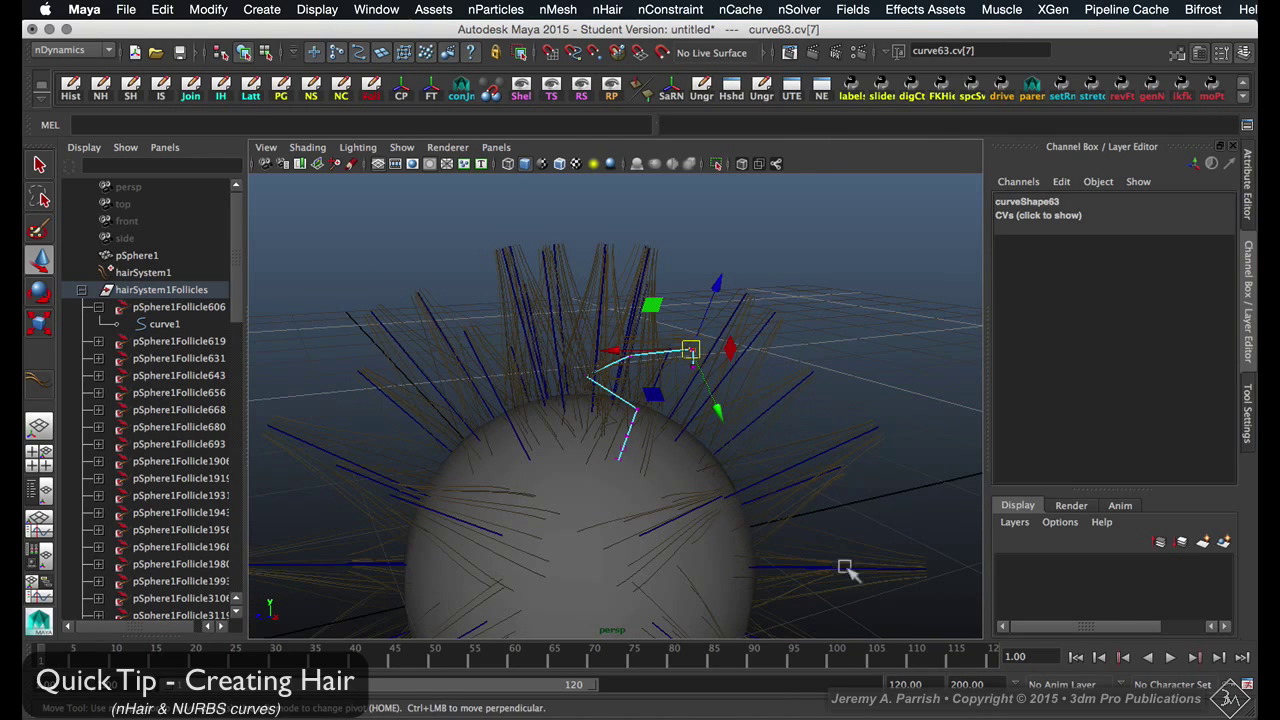
right_click_drag(791, 603, 610, 515, "alt")
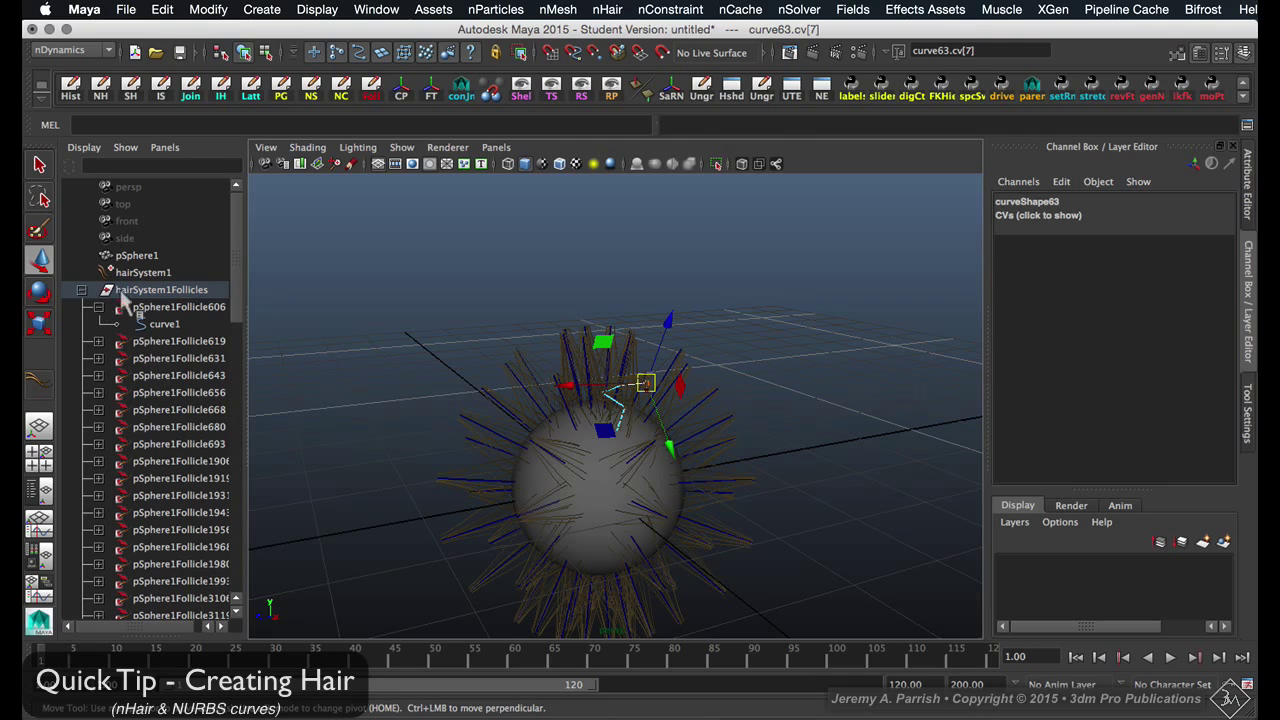
right_click_drag(492, 364, 554, 434, "alt")
left_click_drag(554, 434, 605, 433, "alt")
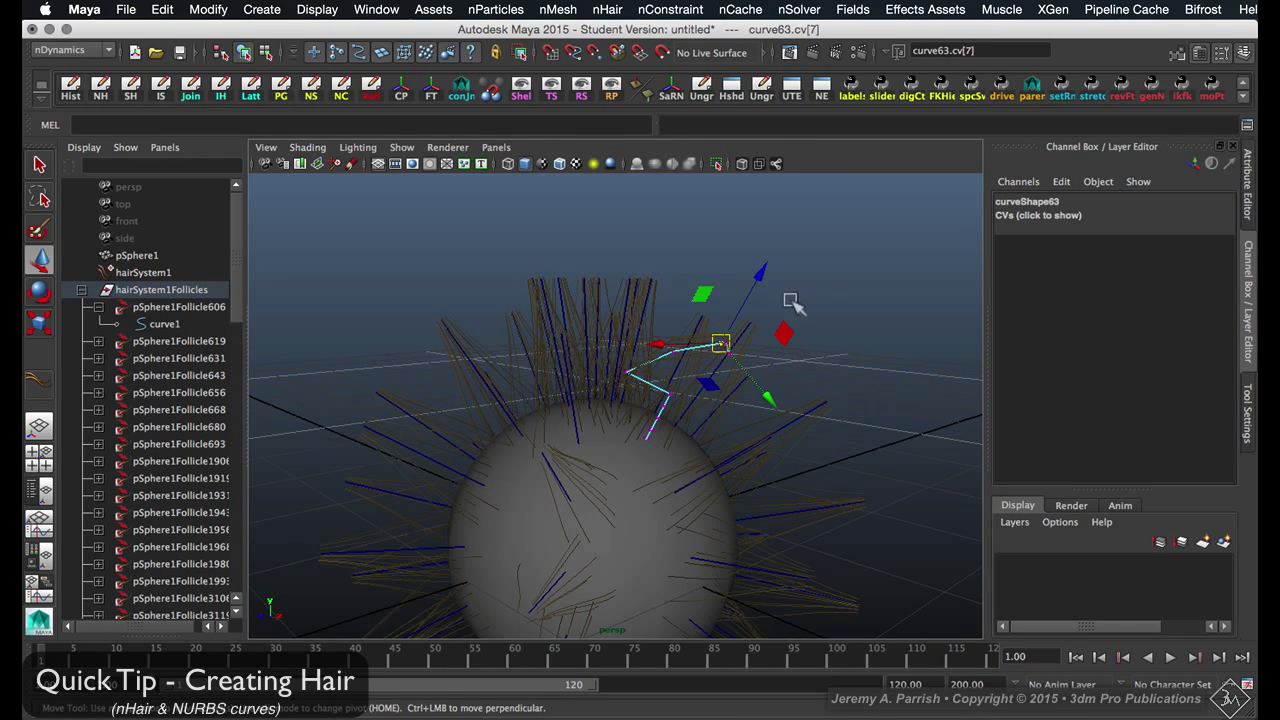
Return the hair curves from control vertex editing to object mode and clear the selection
left_click(828, 296)
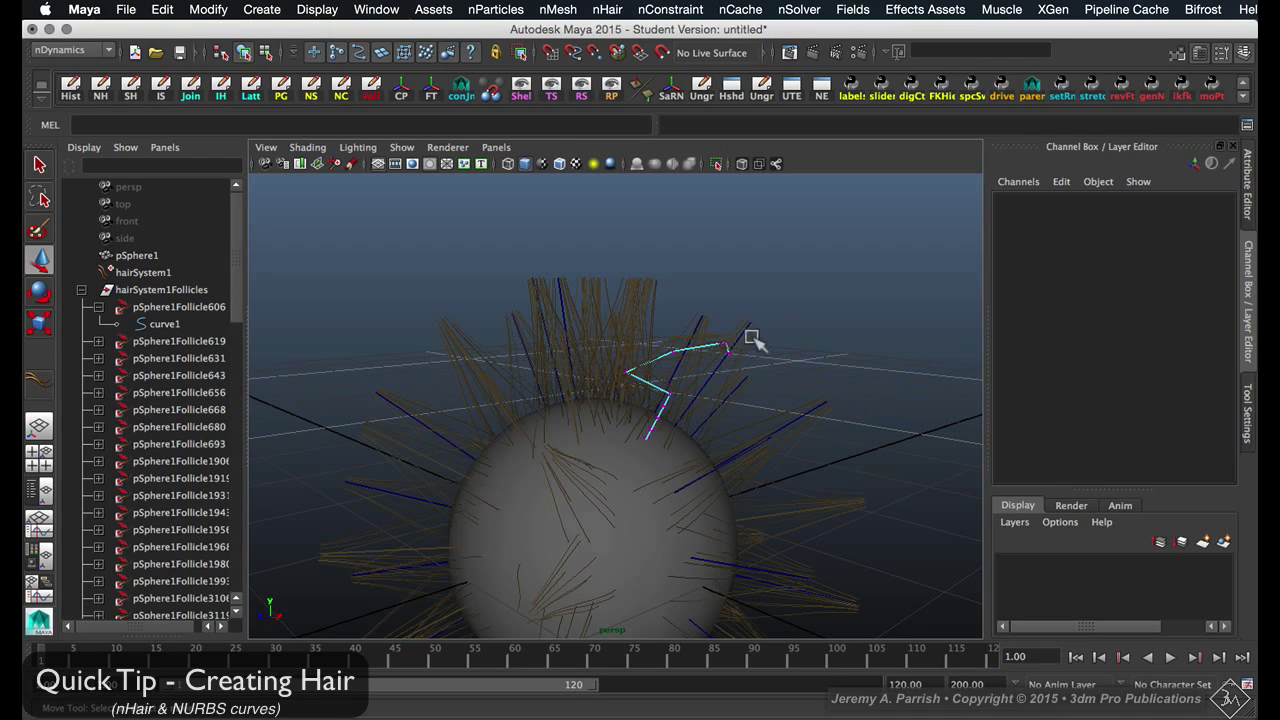
right_click(746, 331)
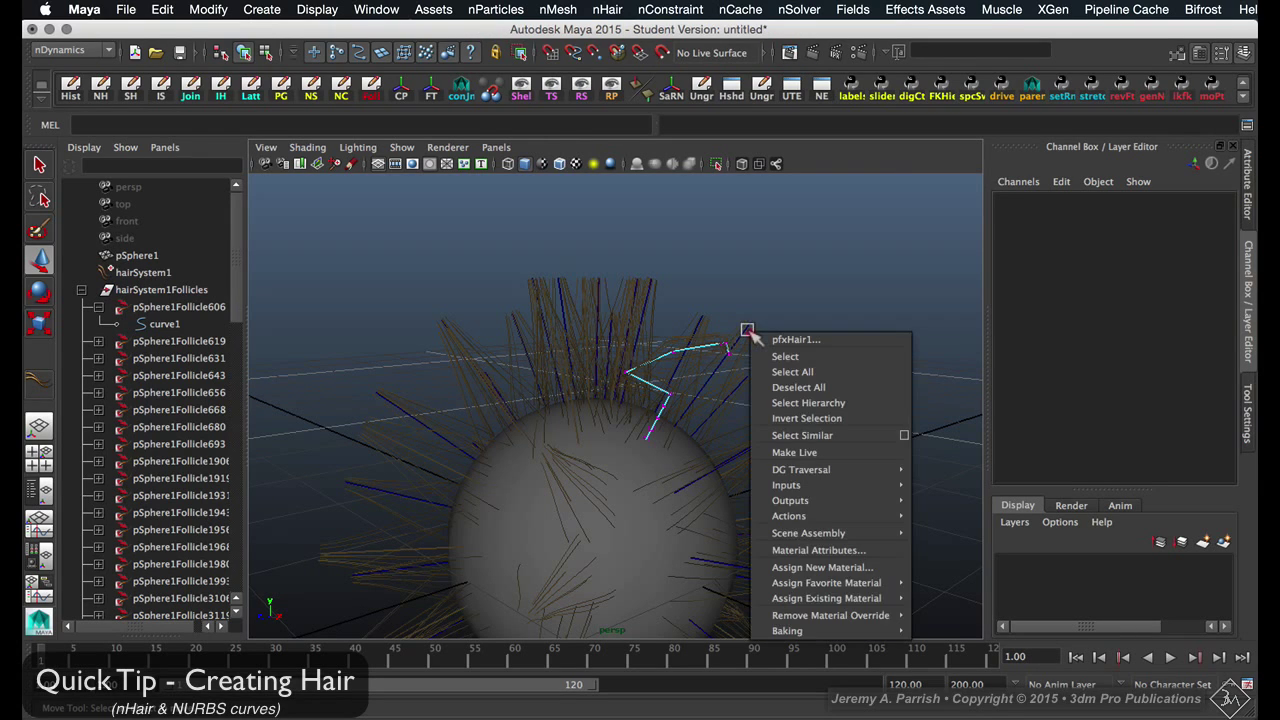
right_click(741, 326)
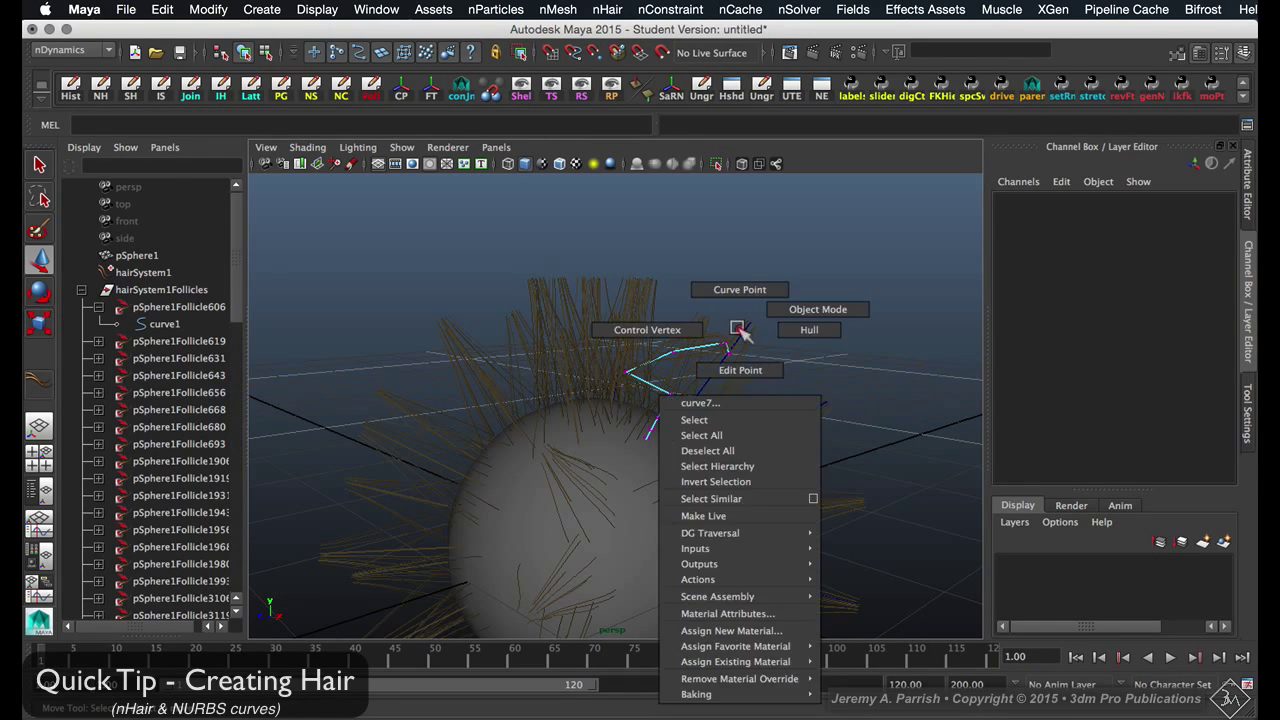
right_click_drag(741, 326, 780, 314)
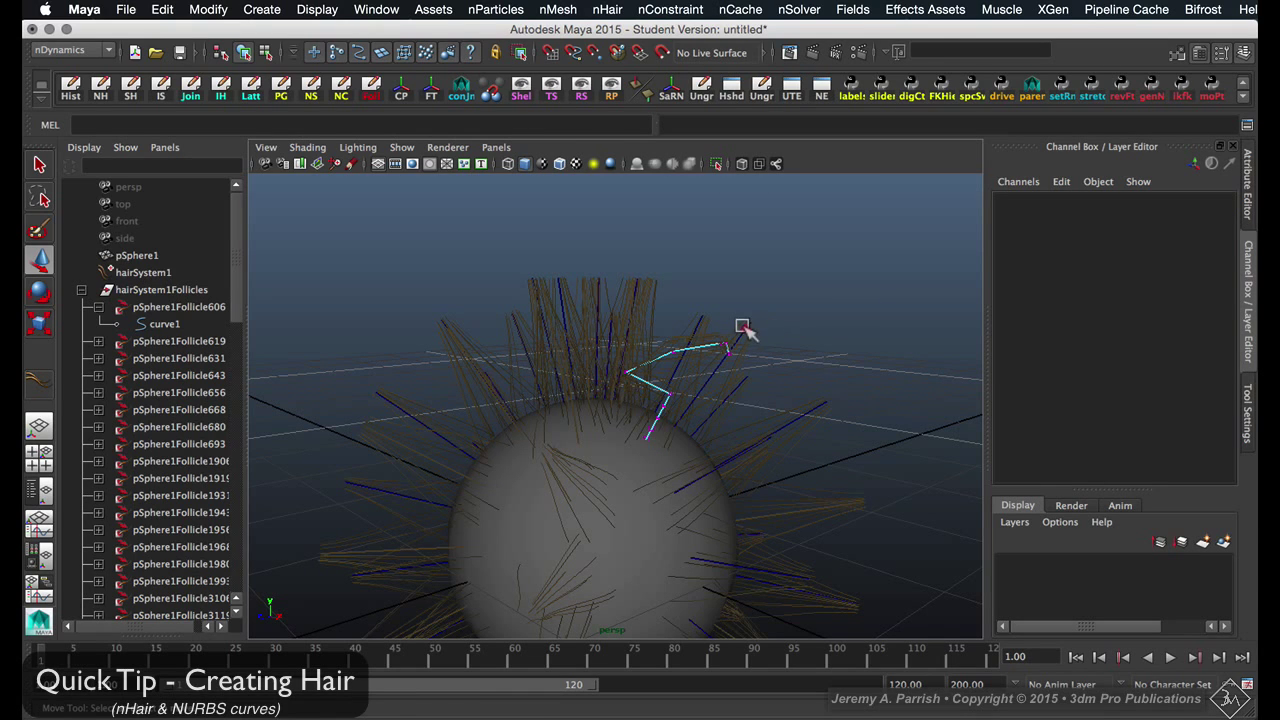
left_click(743, 331)
left_click(770, 297)
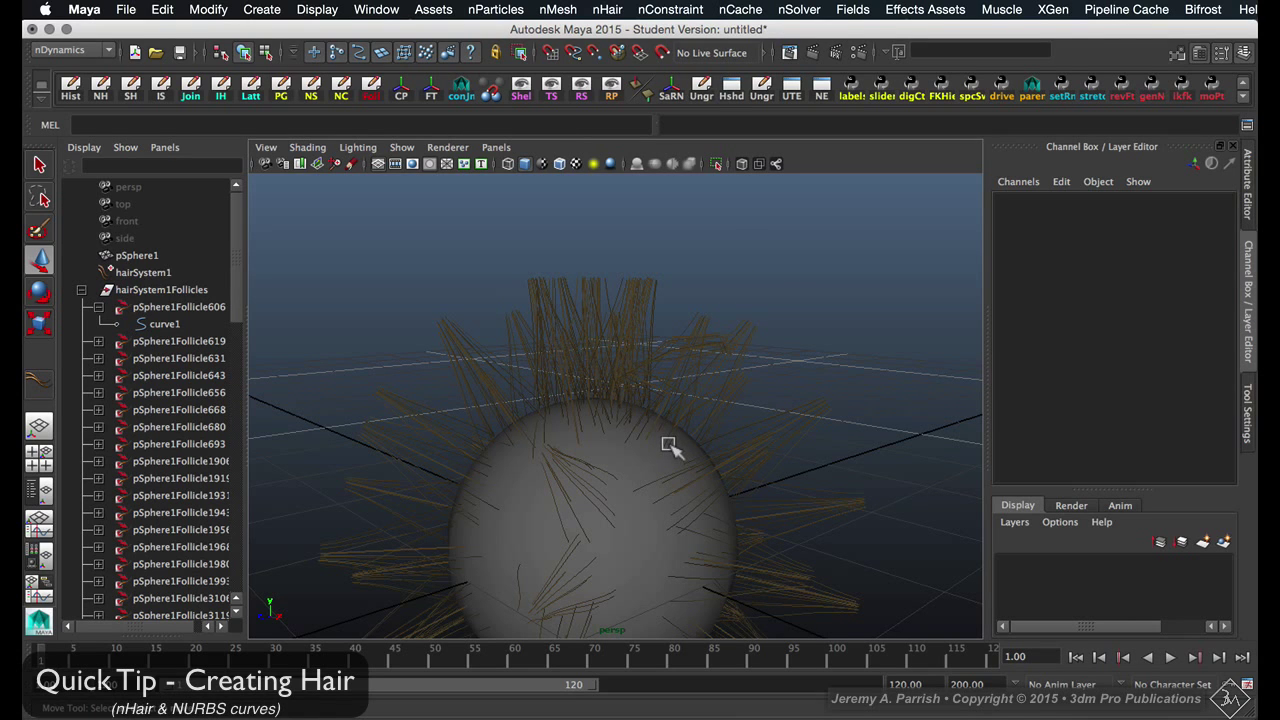
Select the hair on the sphere and delete its entire hair system
left_click_drag(727, 413, 563, 380, "alt")
left_click(790, 375)
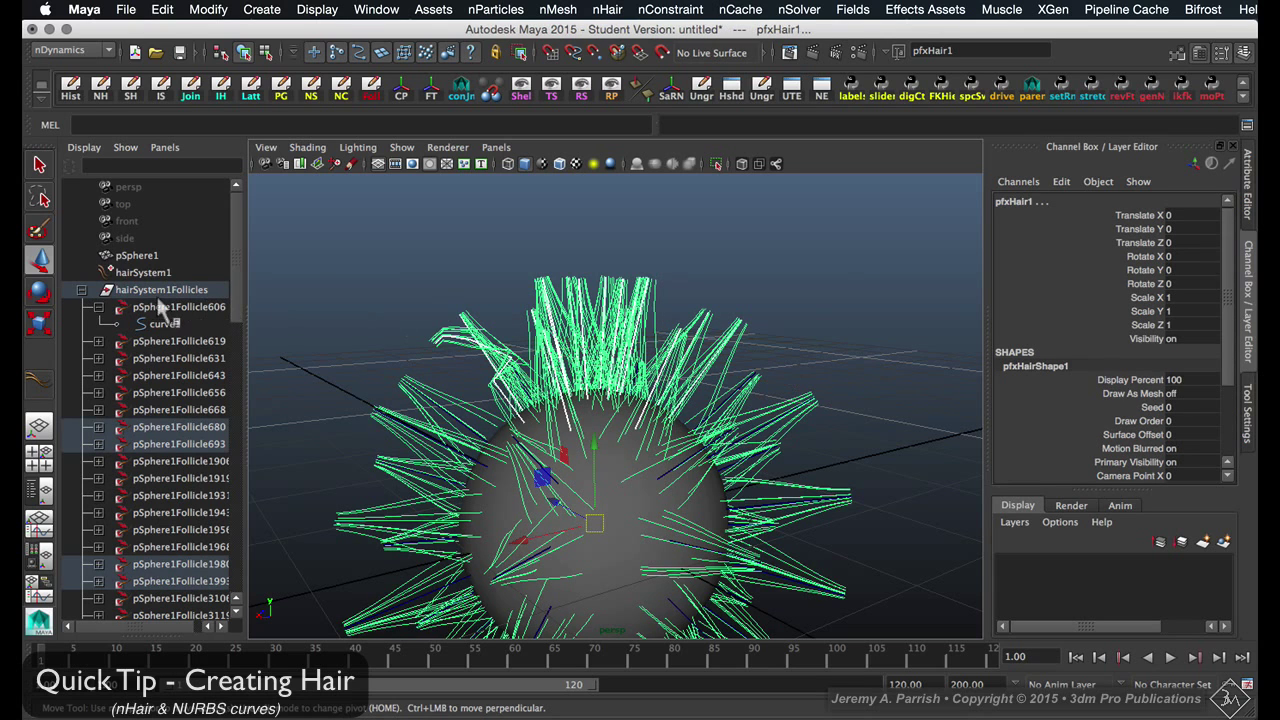
left_click(627, 492)
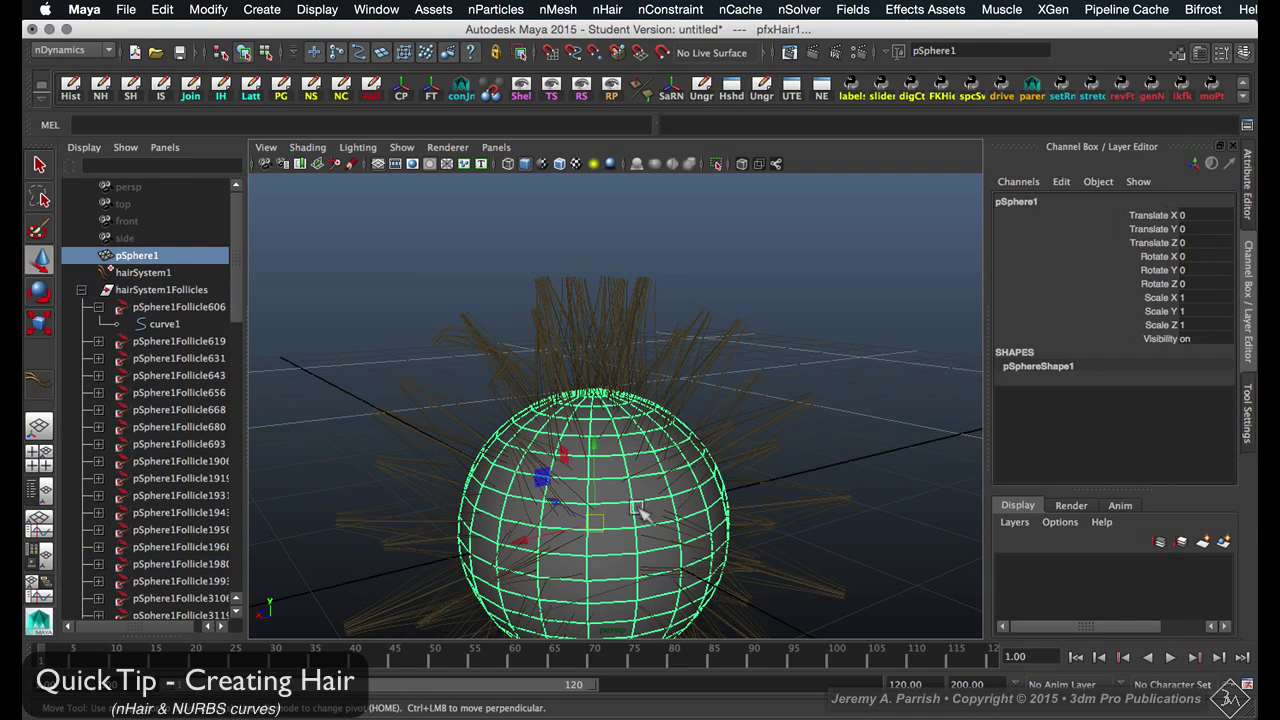
left_click(763, 350)
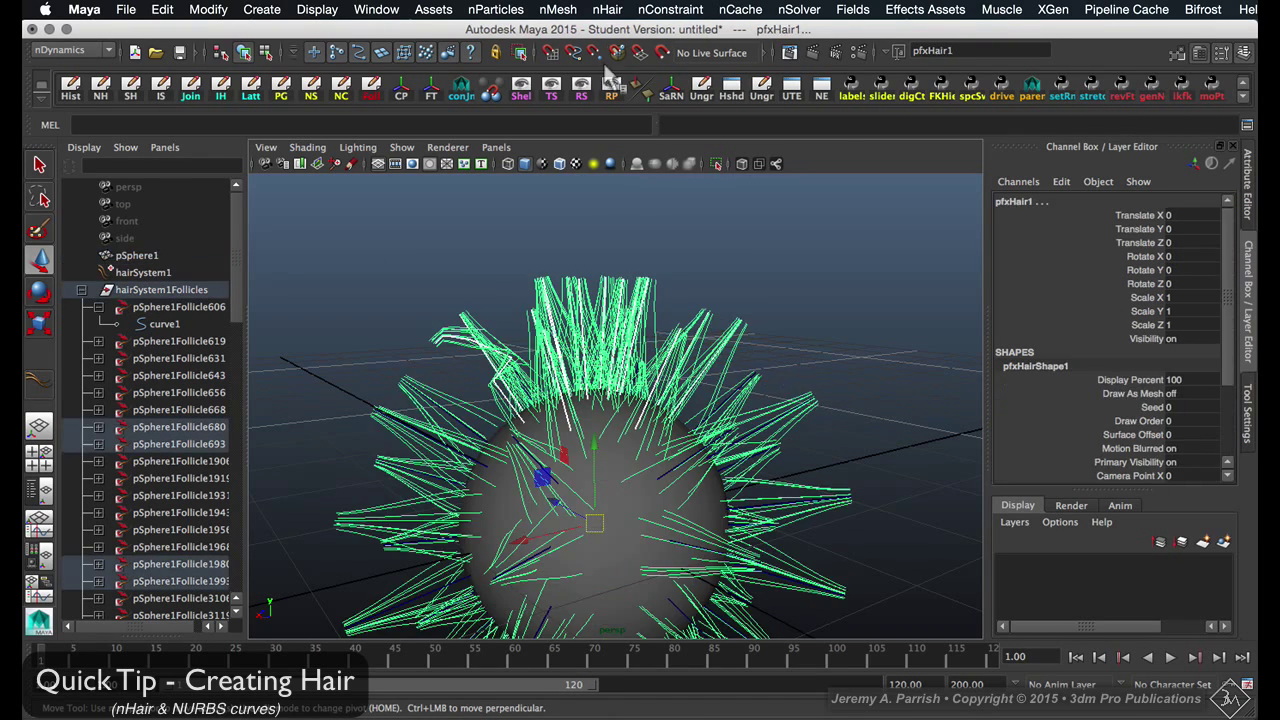
left_click(607, 9)
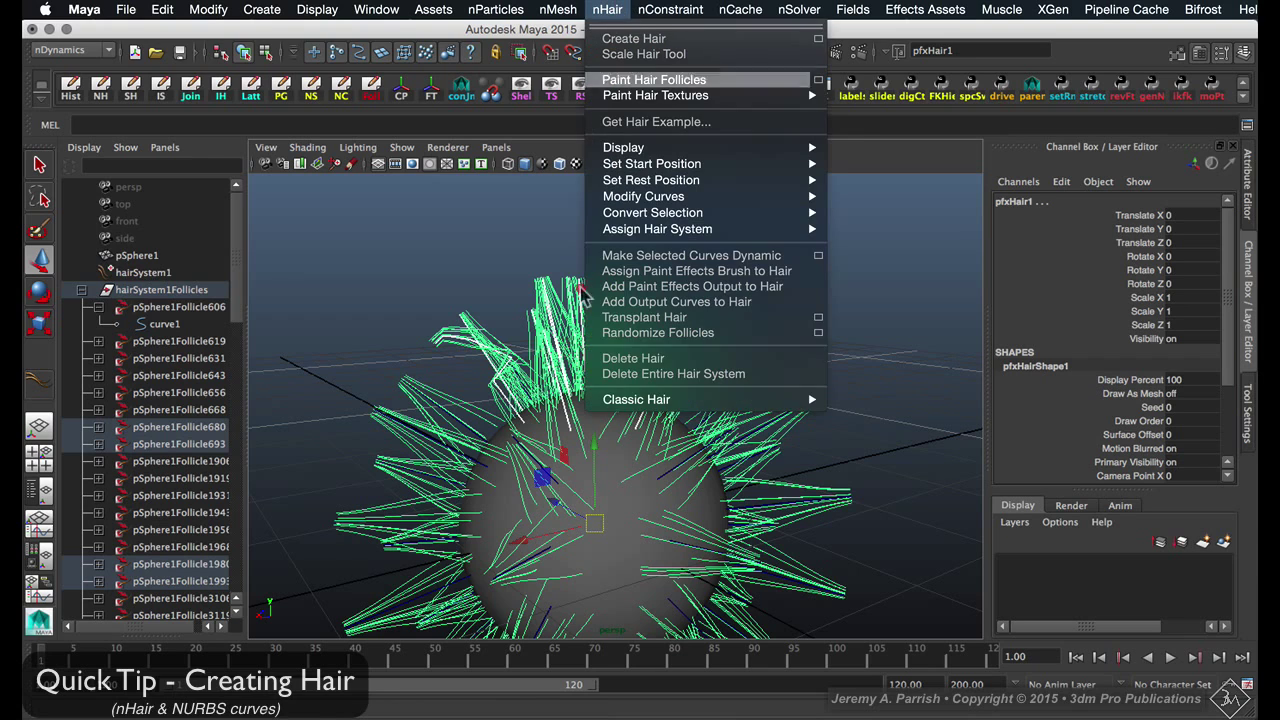
left_click(668, 375)
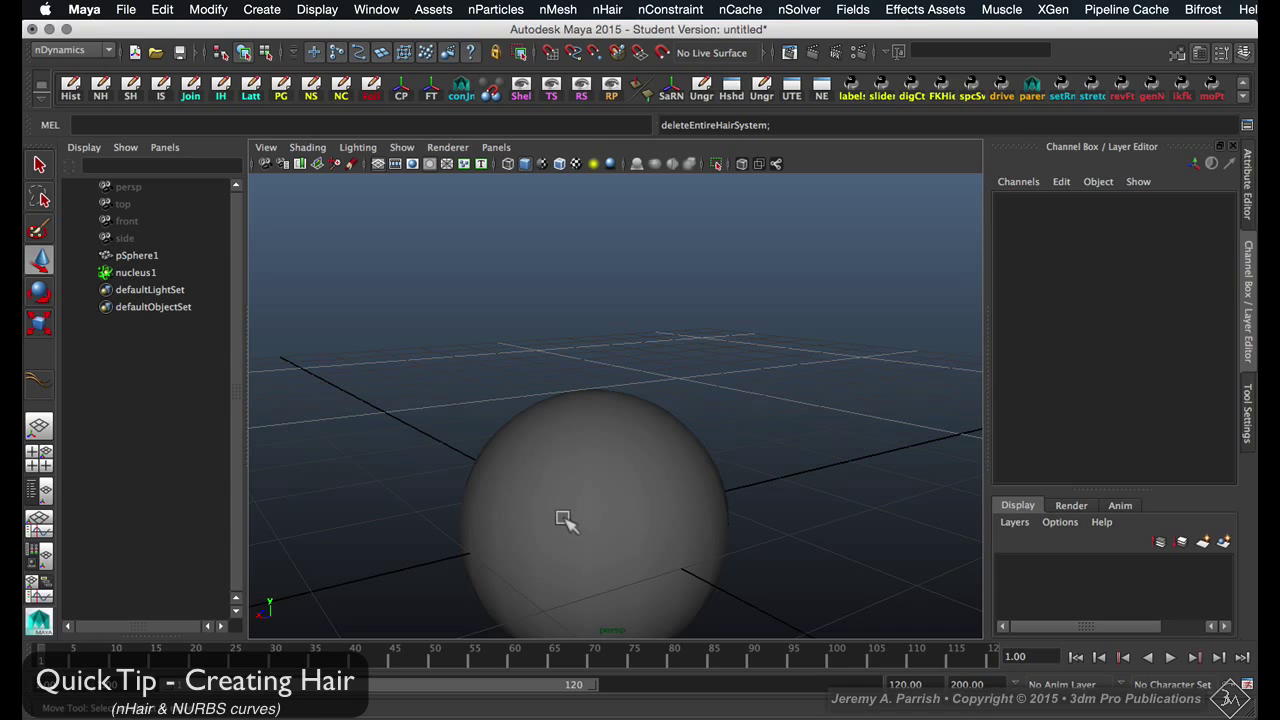
Select the remaining pSphere1 and nucleus1 nodes in the Outliner one after another, and clear the selection
left_click(160, 256)
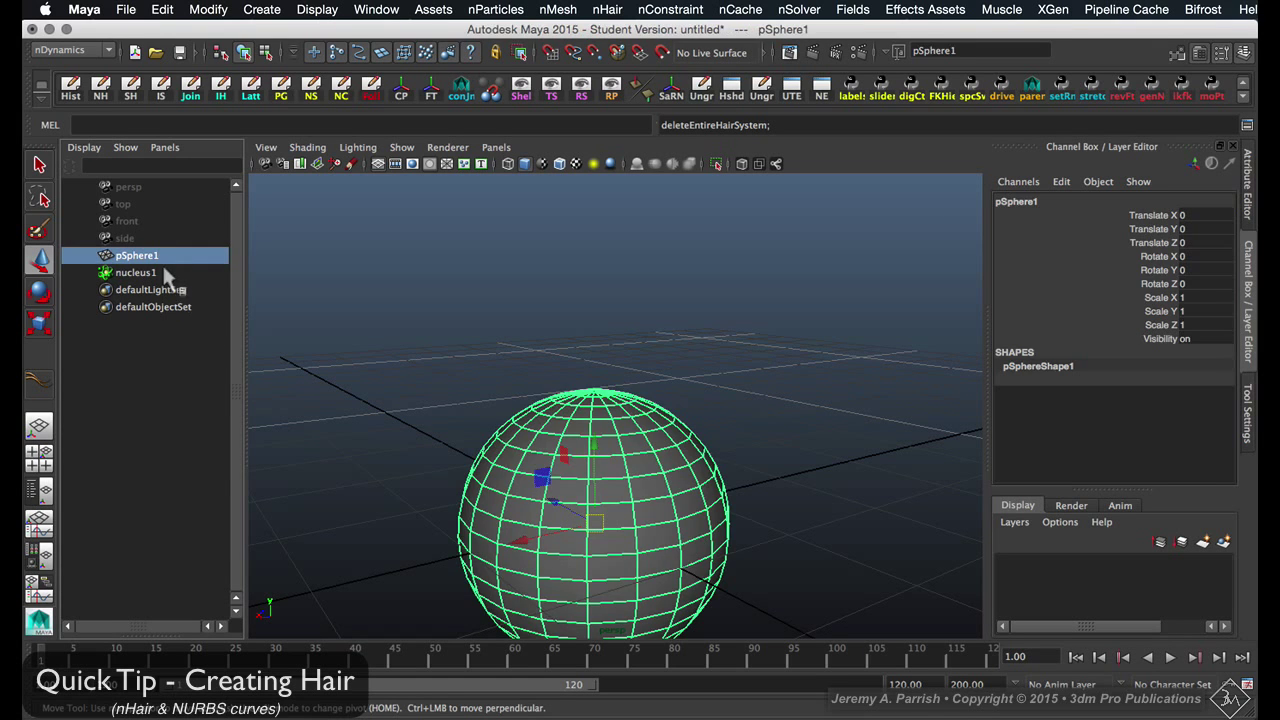
left_click(140, 272)
left_click(691, 370)
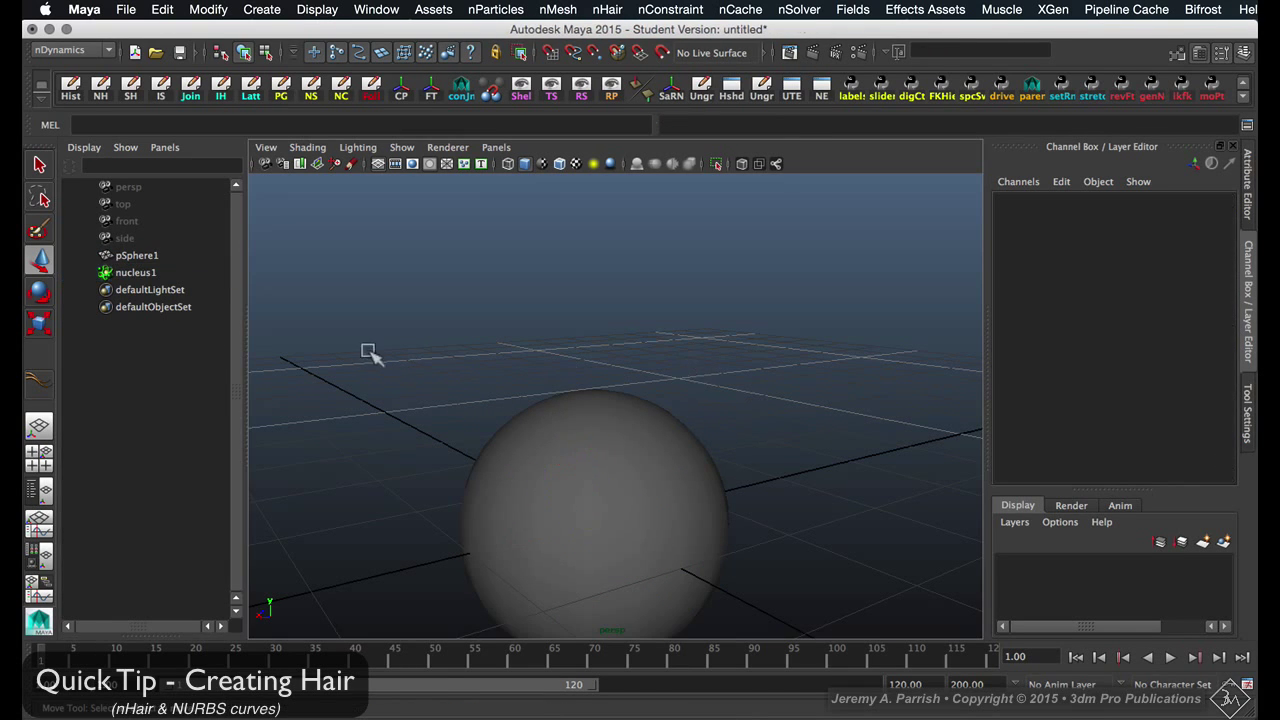
Select the bare sphere, frame it, and switch to the orthographic side view
scroll(533, 399, "up", 5)
scroll(539, 402, "down", 7)
left_click_drag(539, 402, 781, 466, "alt")
left_click(628, 480)
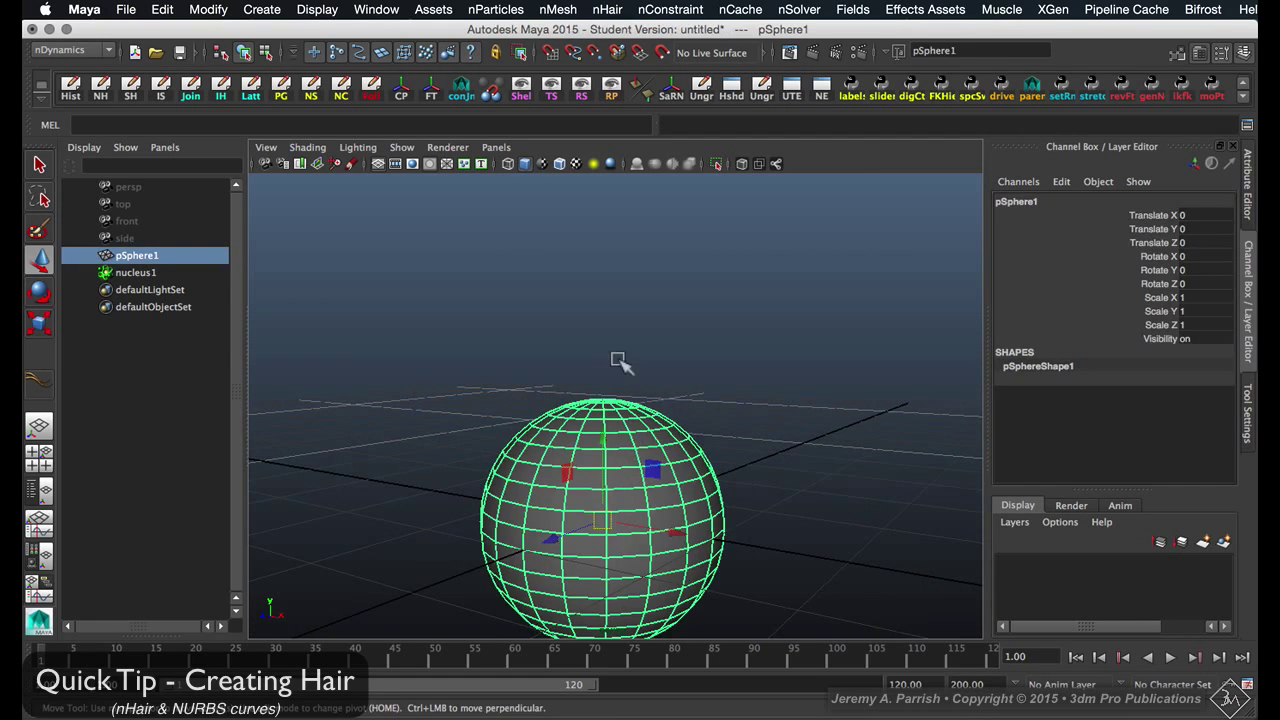
key("f")
scroll(750, 420, "down", 2)
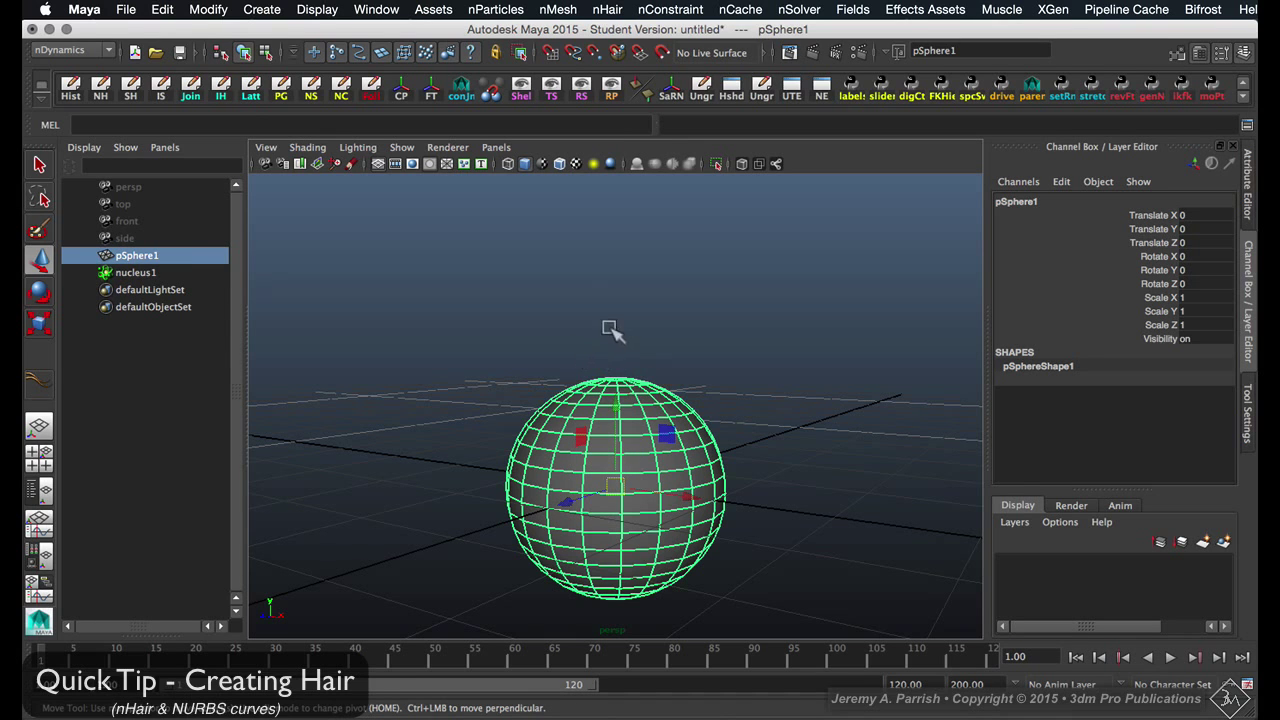
left_click_drag(708, 454, 672, 403, "alt")
key("space")
right_click_drag(579, 352, 560, 200, "alt")
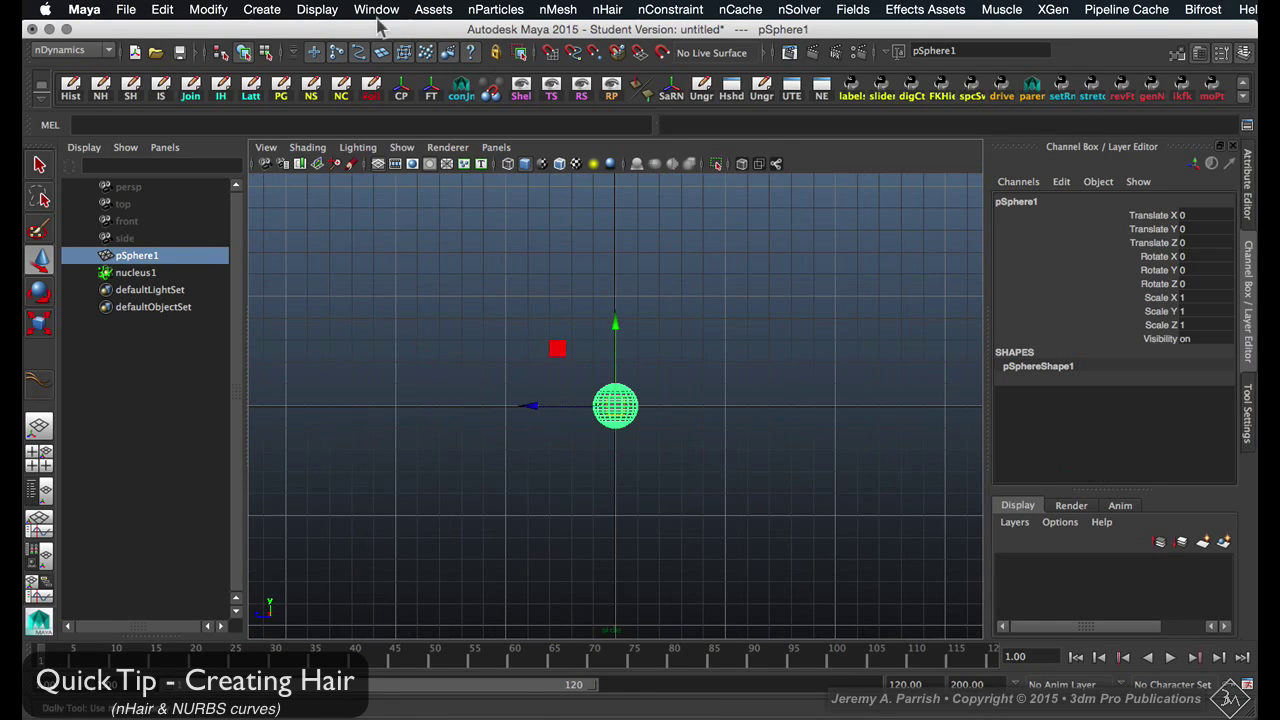
Draw an S-shaped curve with the EP Curve Tool, starting on the sphere's upper surface and winding outward beside it in the side view
left_click(208, 9)
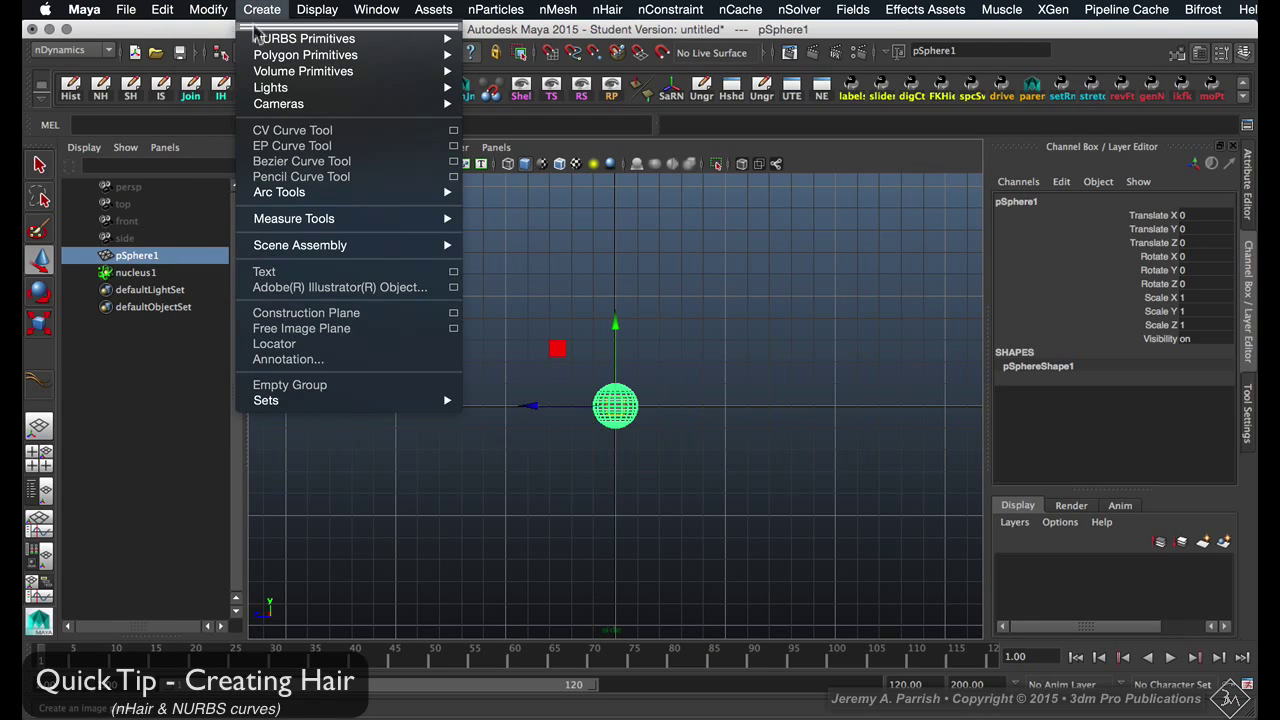
mouse_move(296, 195)
left_click(293, 150)
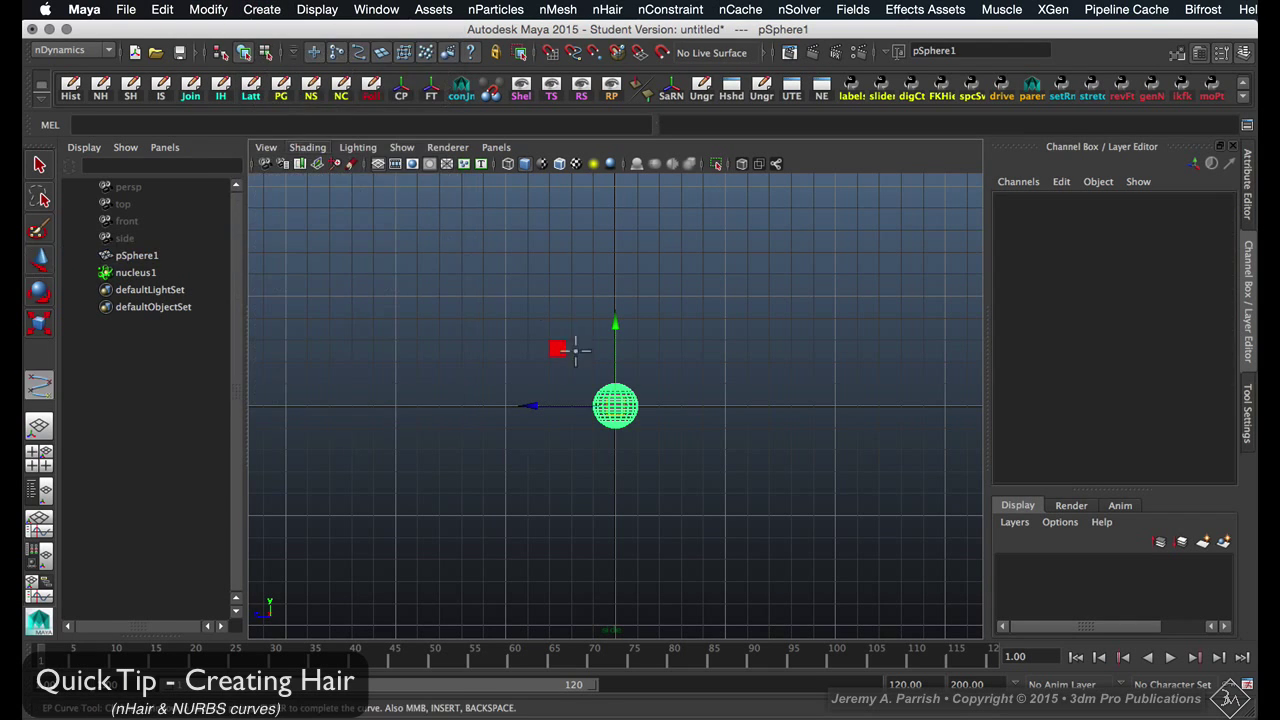
key("5")
mouse_move(466, 306)
right_mouse_down("alt")
mouse_move(814, 414)
mouse_move(686, 360)
right_mouse_up("alt")
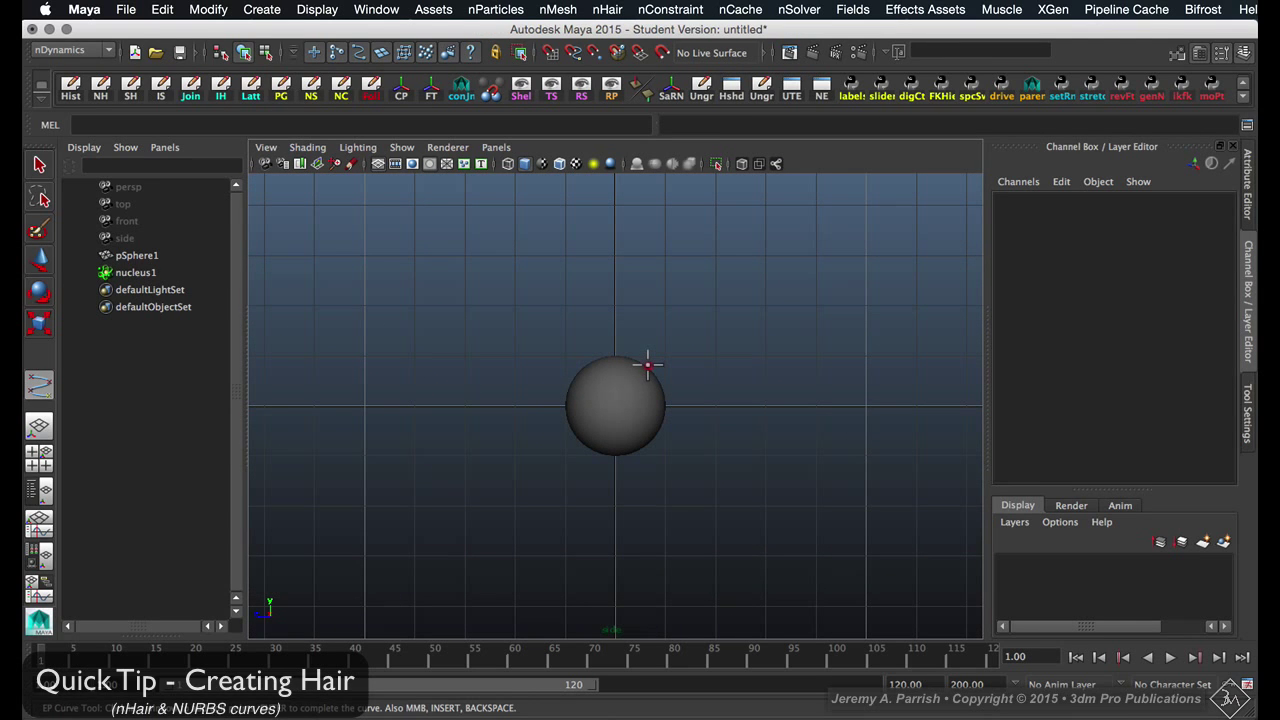
left_click(648, 366)
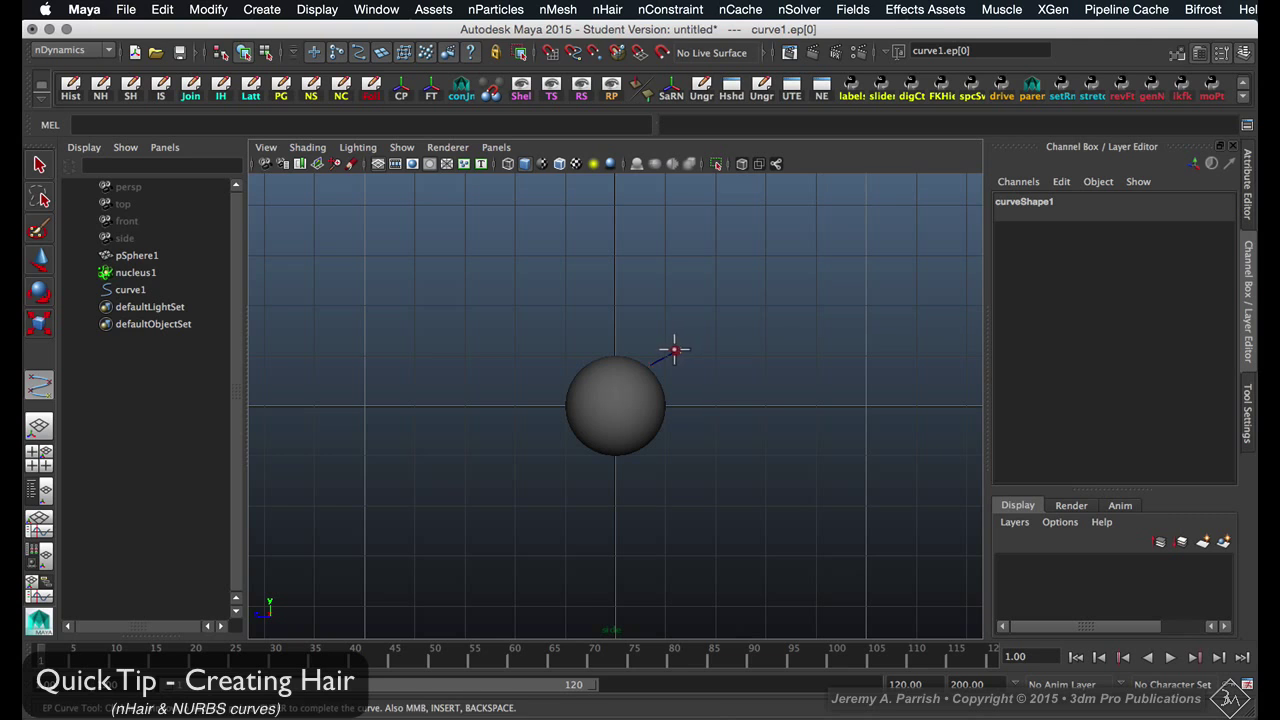
left_click(698, 342)
left_click(744, 350)
left_click(742, 368)
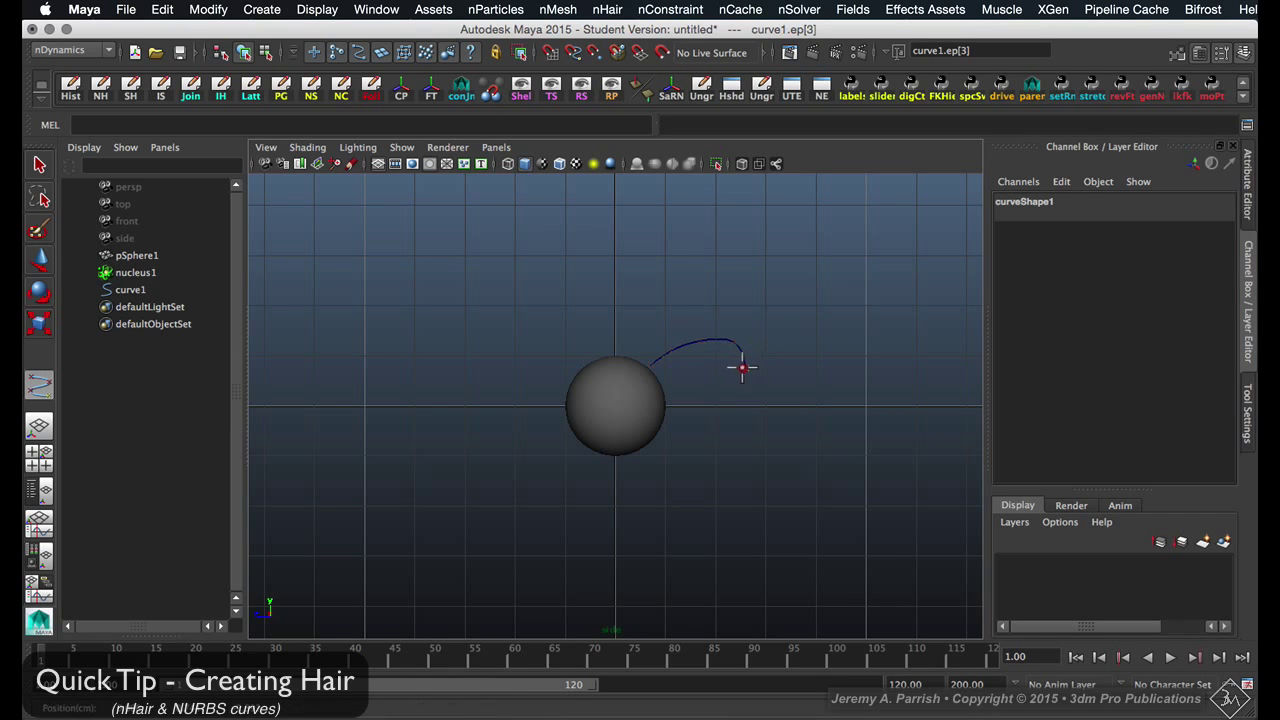
left_click(728, 392)
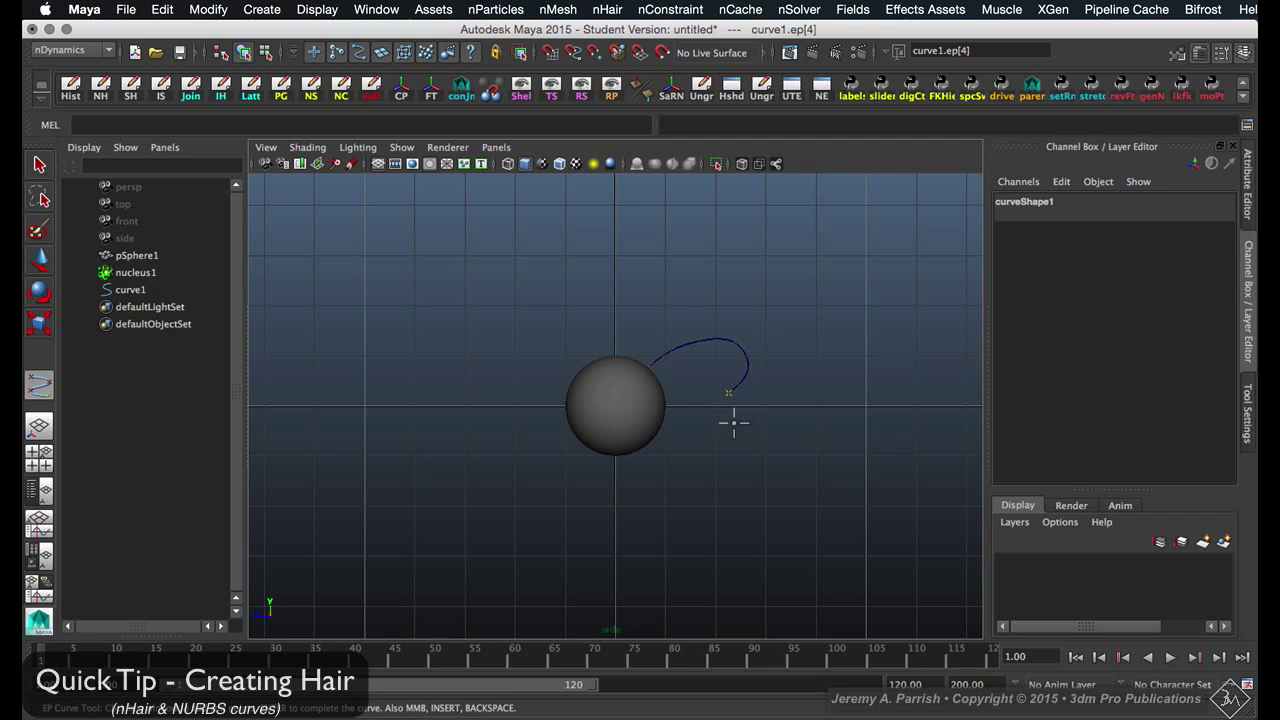
left_click(703, 413)
left_click(717, 448)
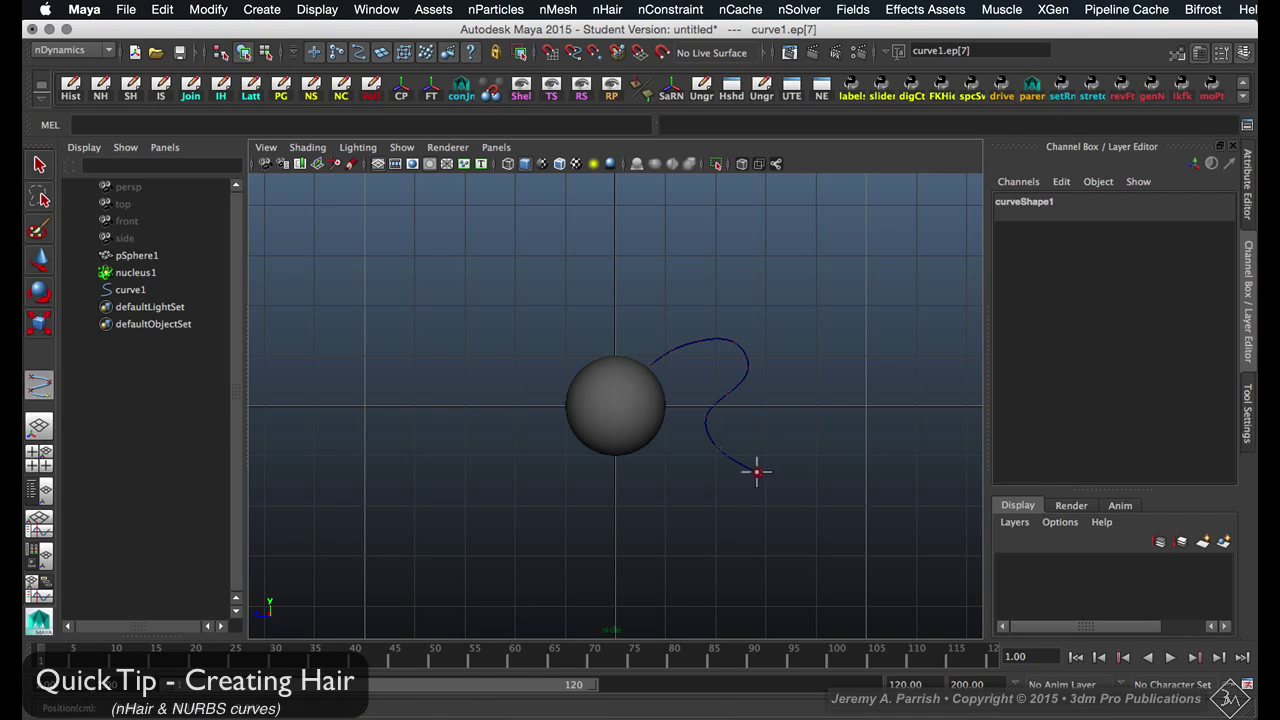
left_click(790, 436)
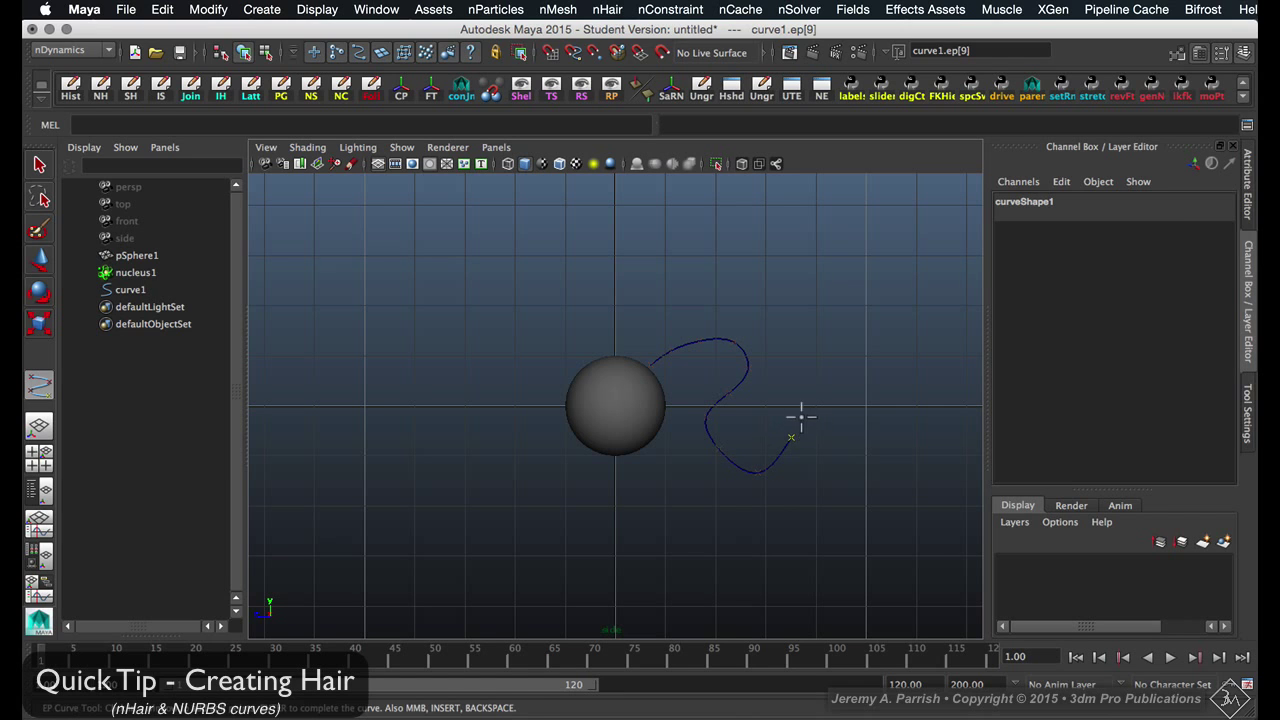
key("Return")
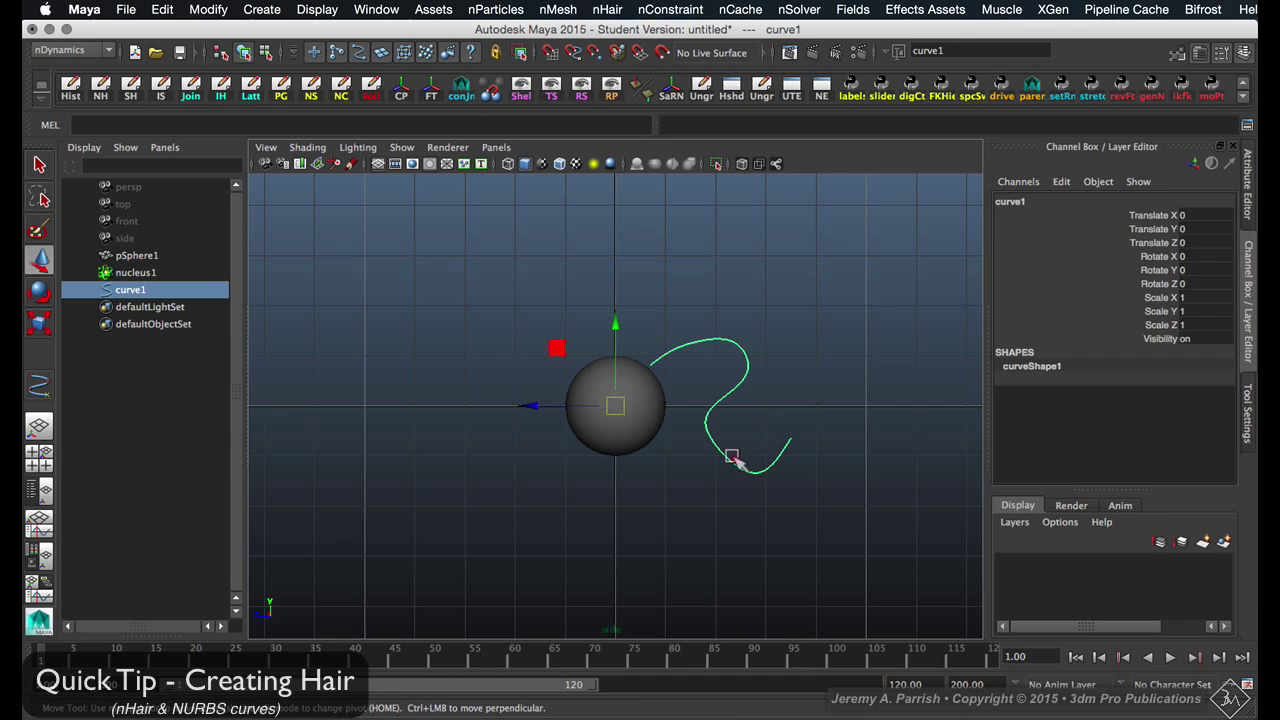
Switch the new curve to control vertex editing and move vertices on its lower bend to make the bend rounder
right_click_drag(732, 457, 686, 449)
left_click_drag(694, 446, 709, 474)
left_click_drag(766, 512, 742, 470)
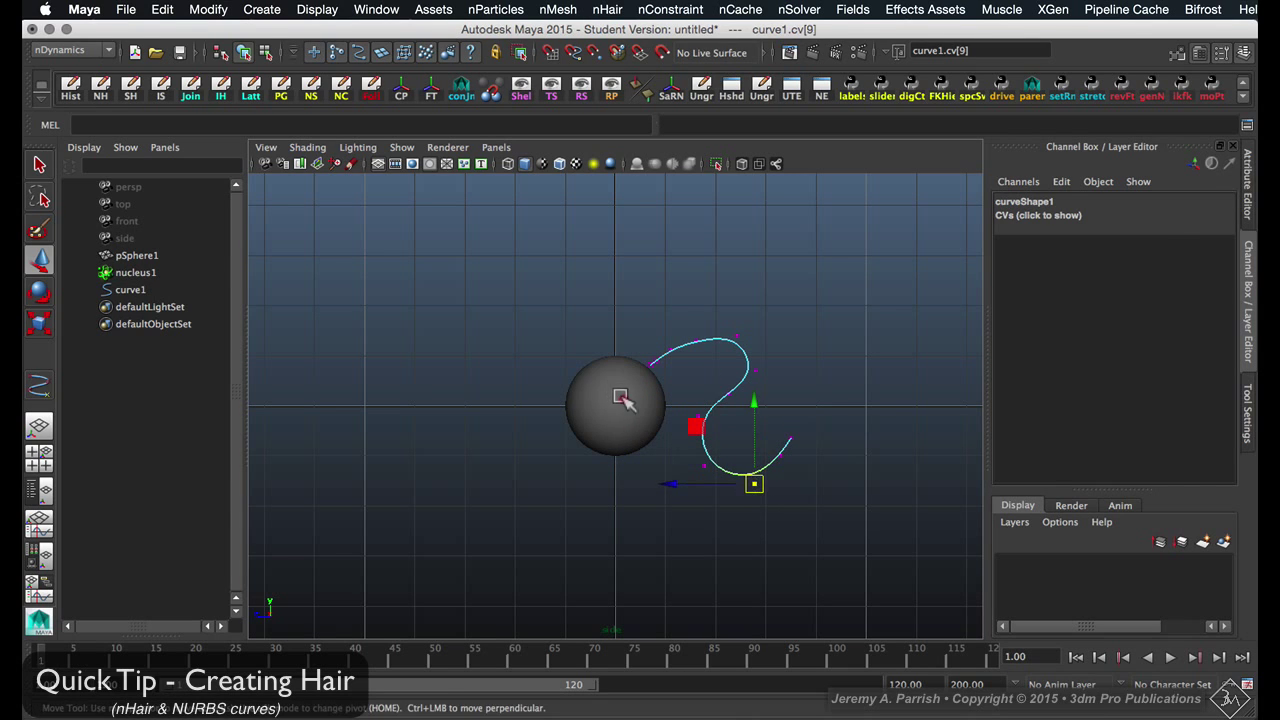
Return to object selection, select the curve, and rename it curveOrig
left_click(621, 398)
left_click(737, 353)
double_click(1046, 201)
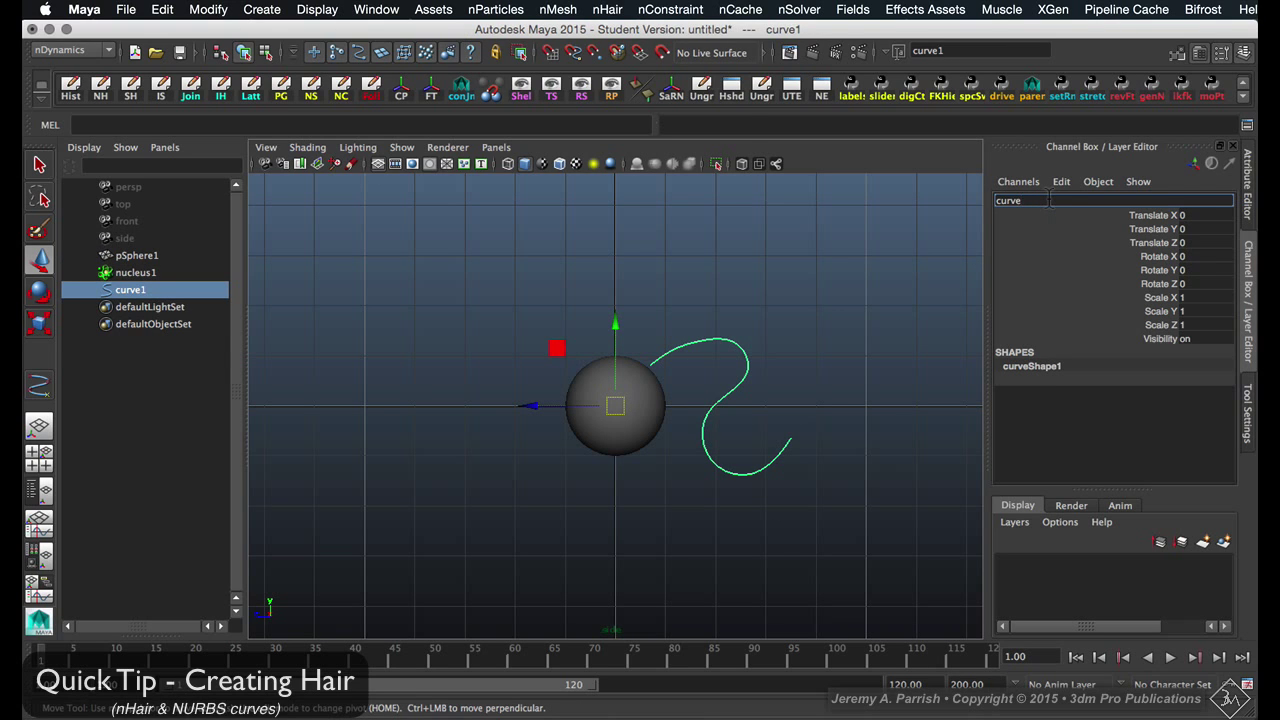
key("Return")
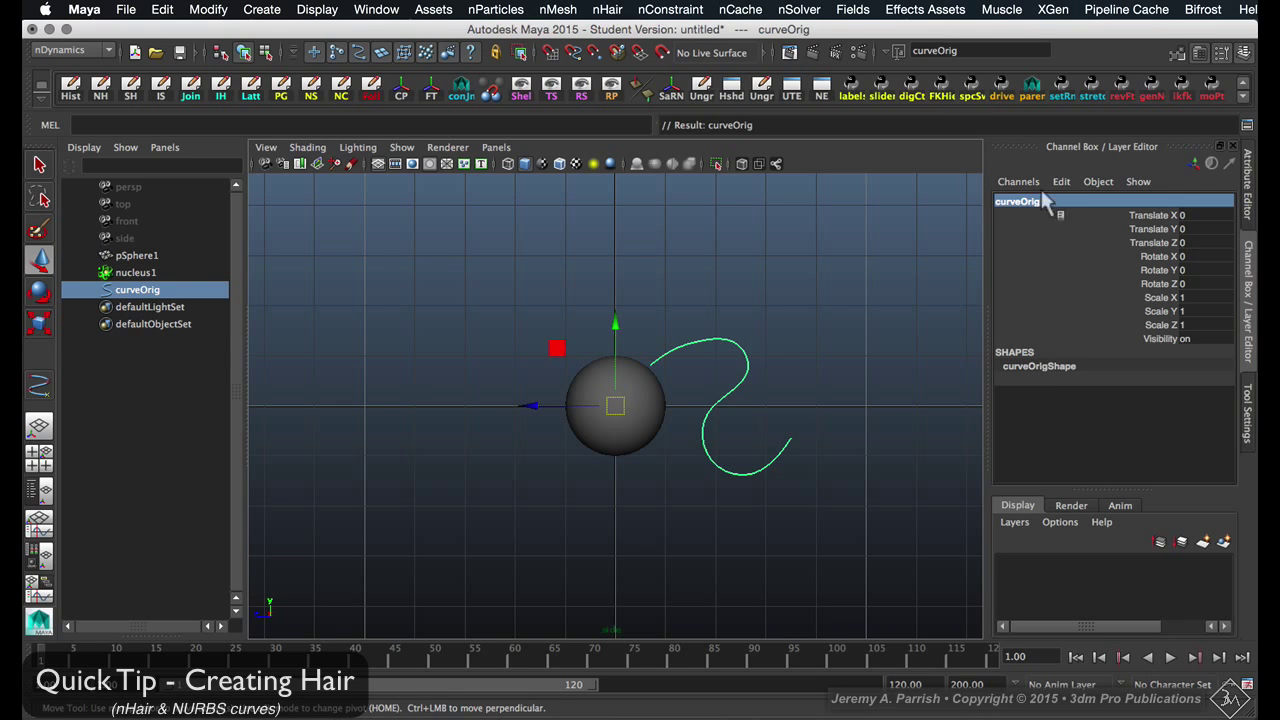
Assign a new nHair hair system to the selected curveOrig curve
key("space")
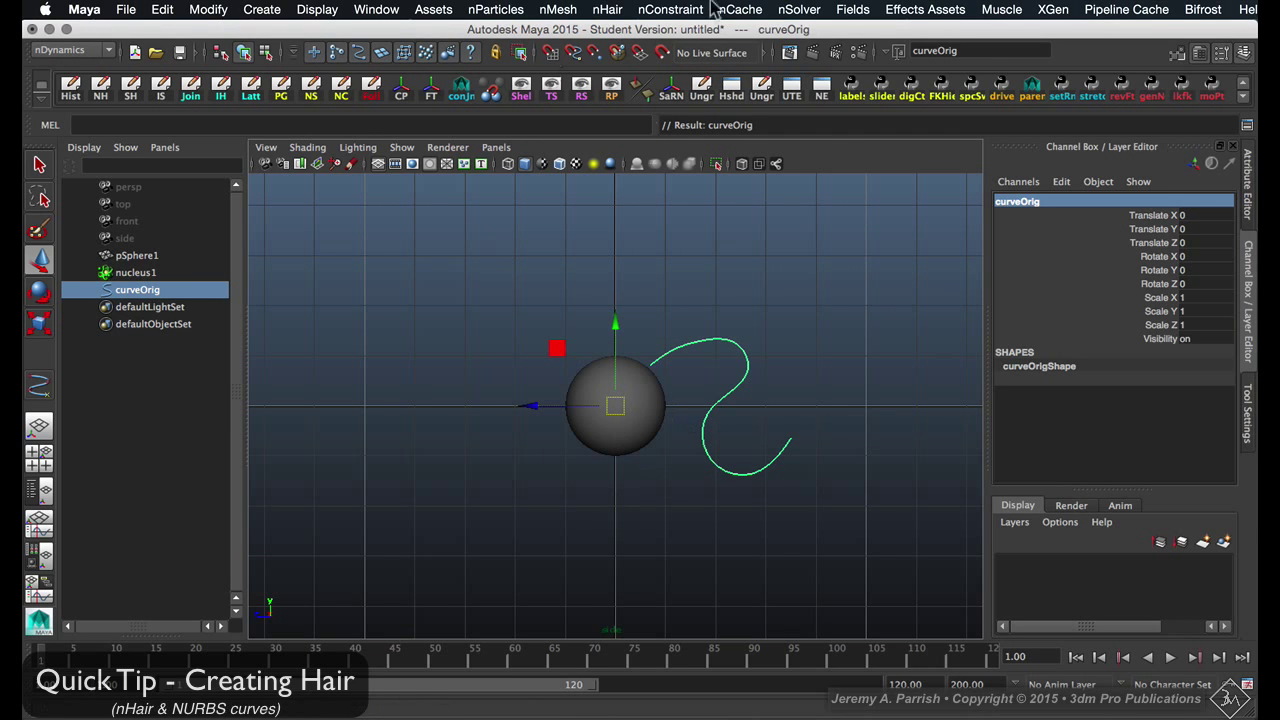
left_click(609, 9)
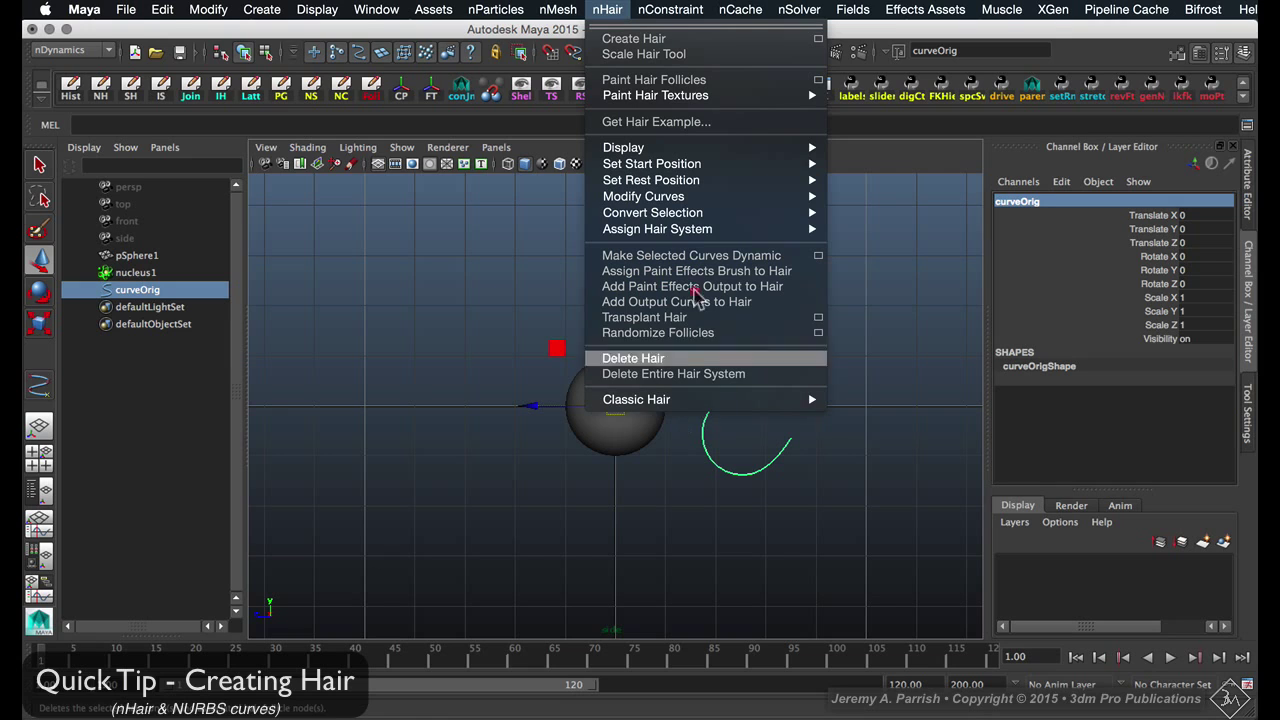
mouse_move(661, 229)
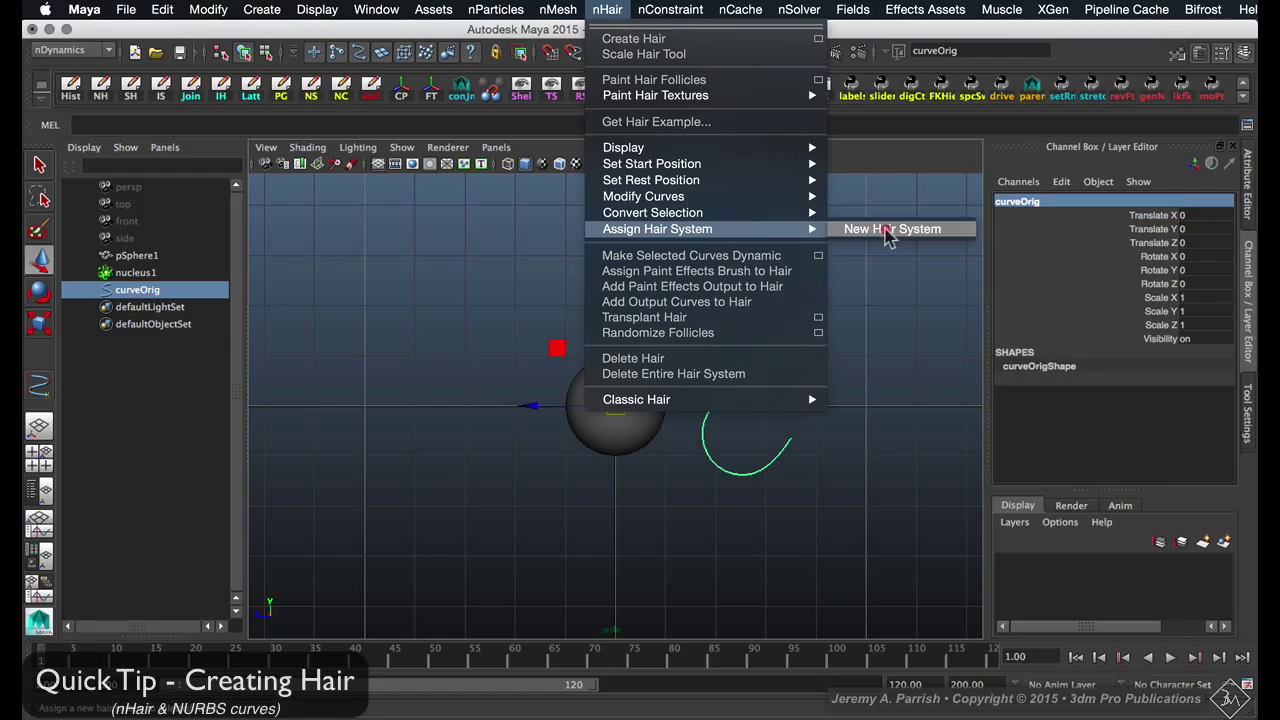
left_click(886, 232)
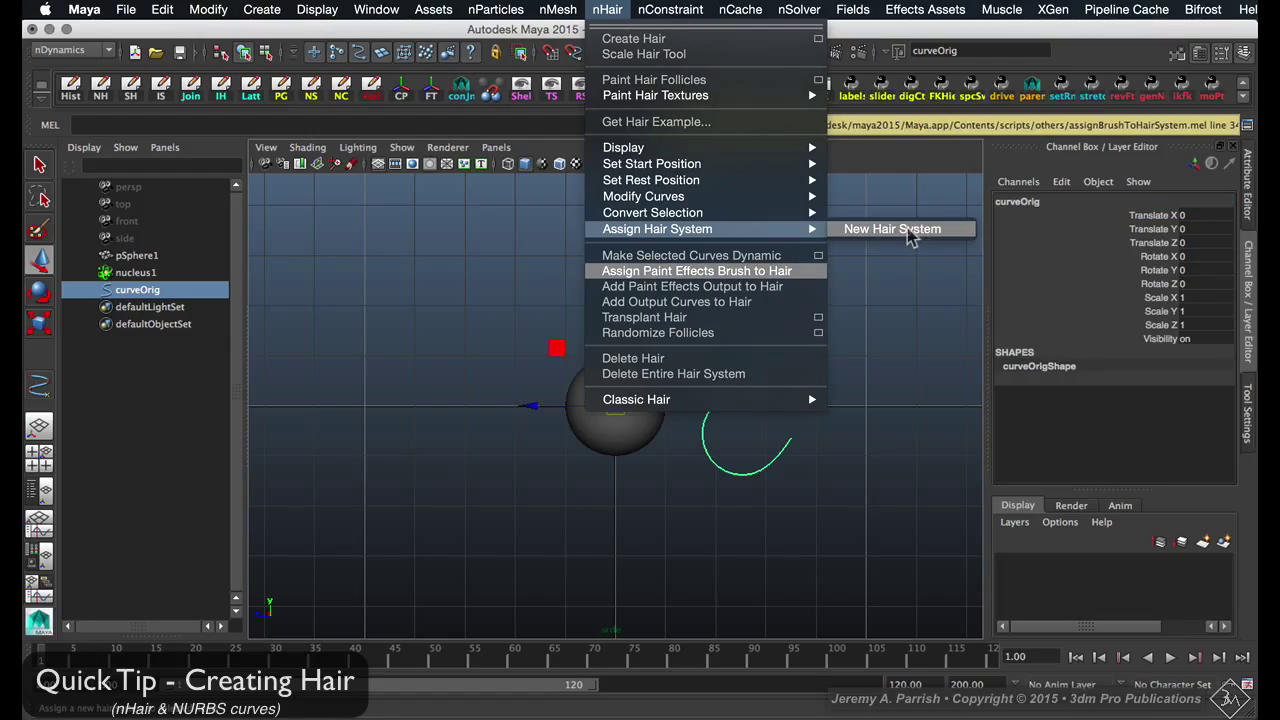
left_click(906, 230)
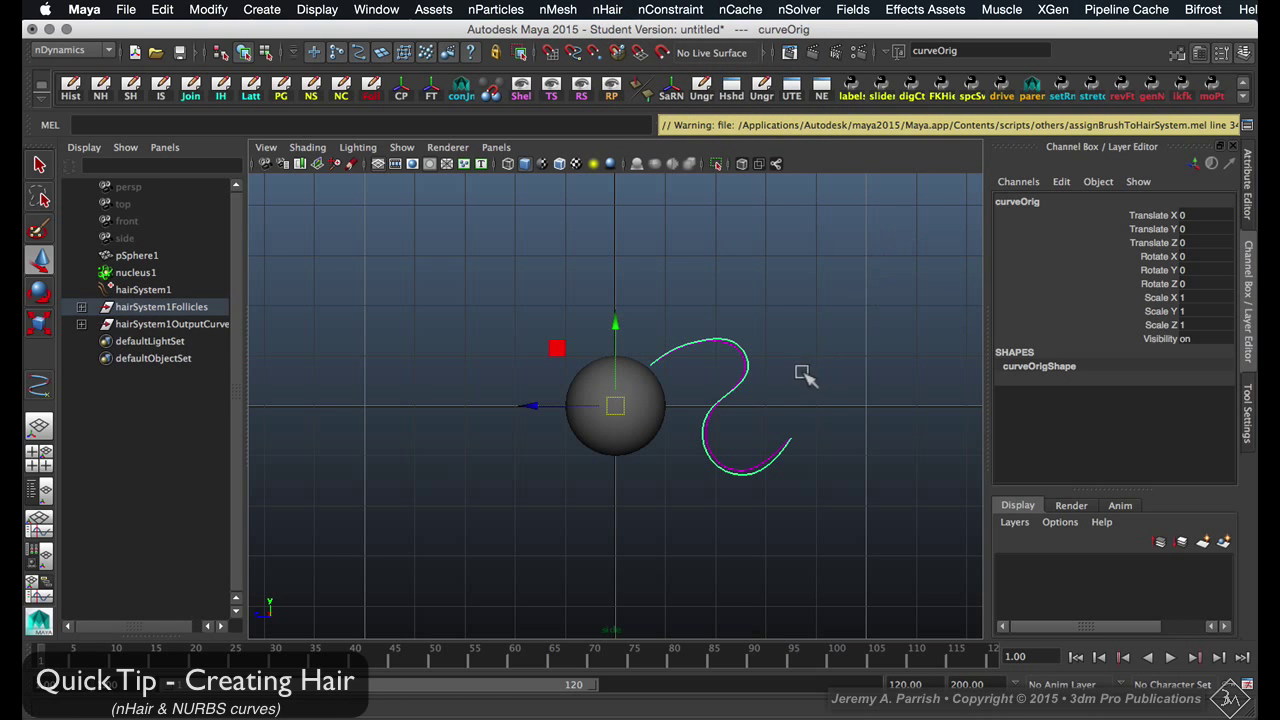
Expand the hairSystem1Follicles and hairSystem1OutputCurves groups in the Outliner and examine the follicle, the curveOrig curve inside it, and the output curves
scroll(720, 412, "up", 5)
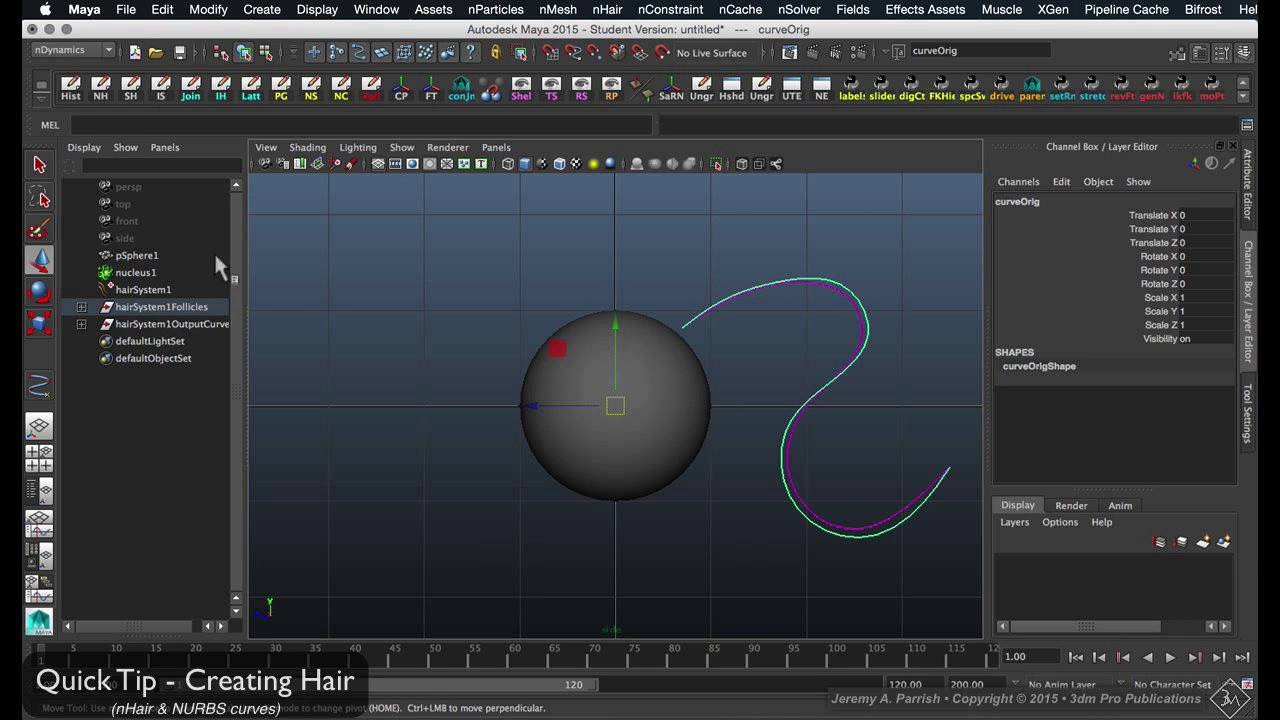
left_click(77, 304)
left_click(122, 324)
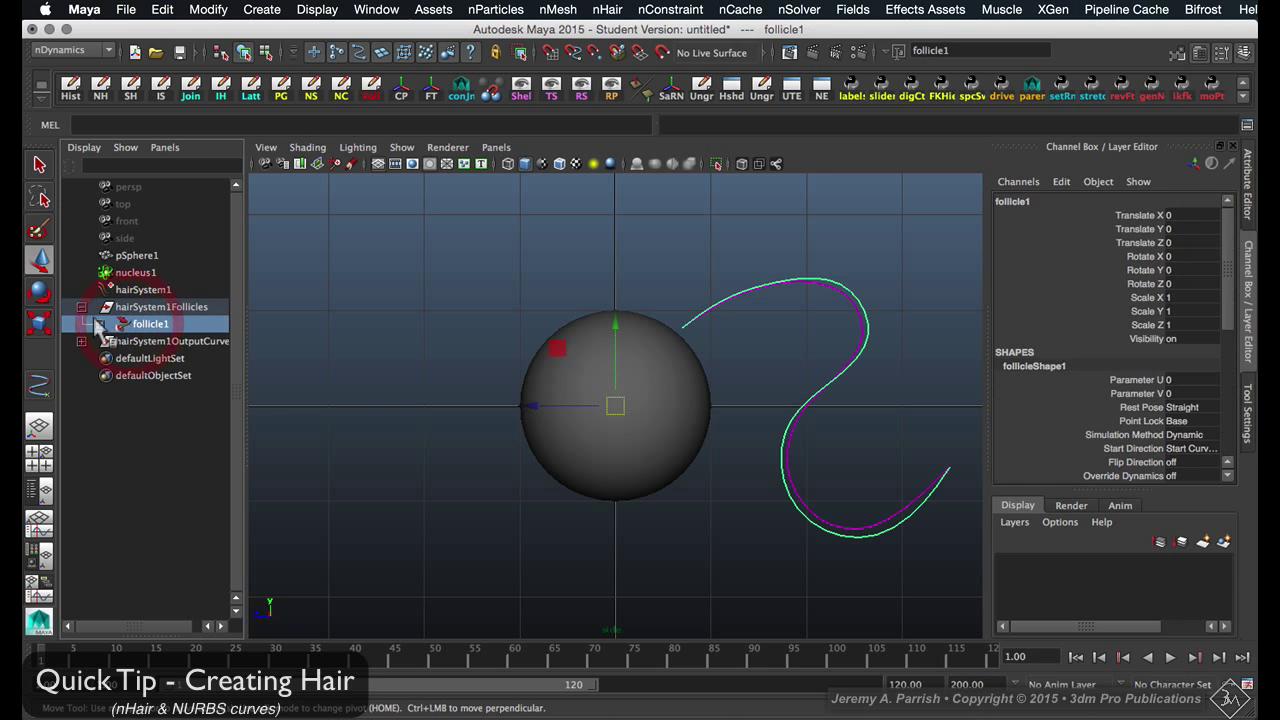
left_click(98, 324)
left_click(168, 341)
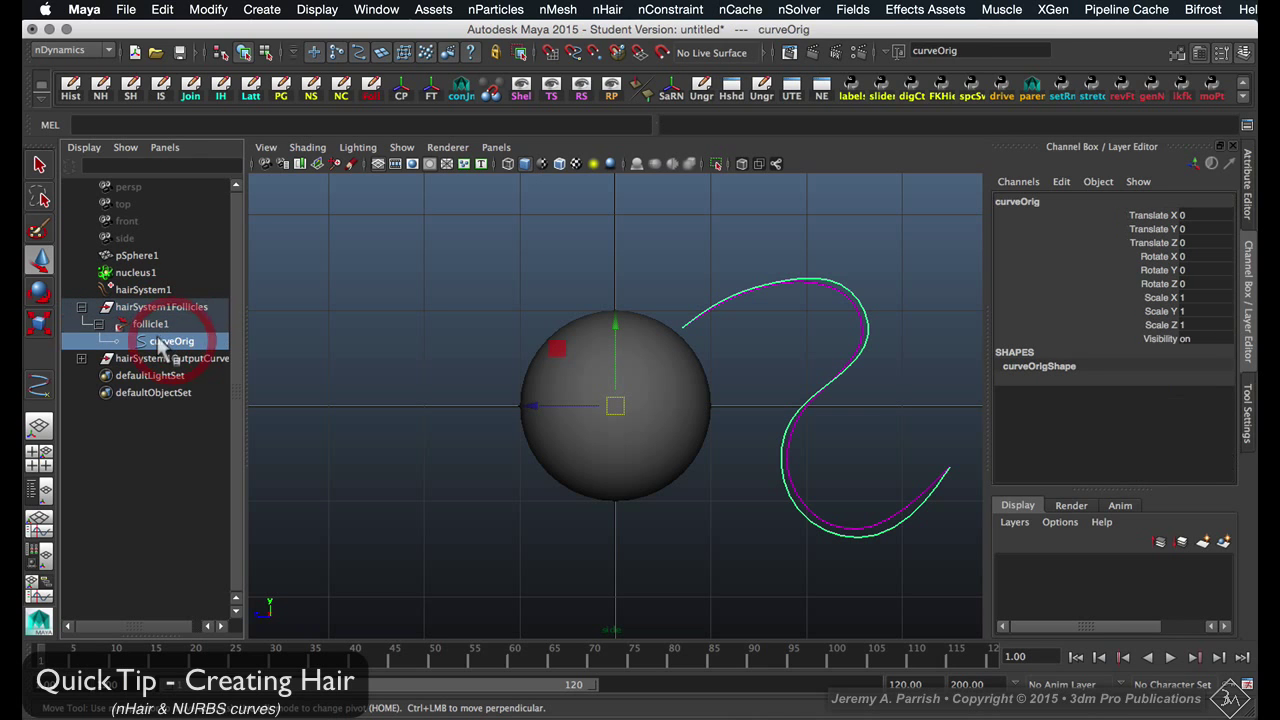
left_click(81, 358)
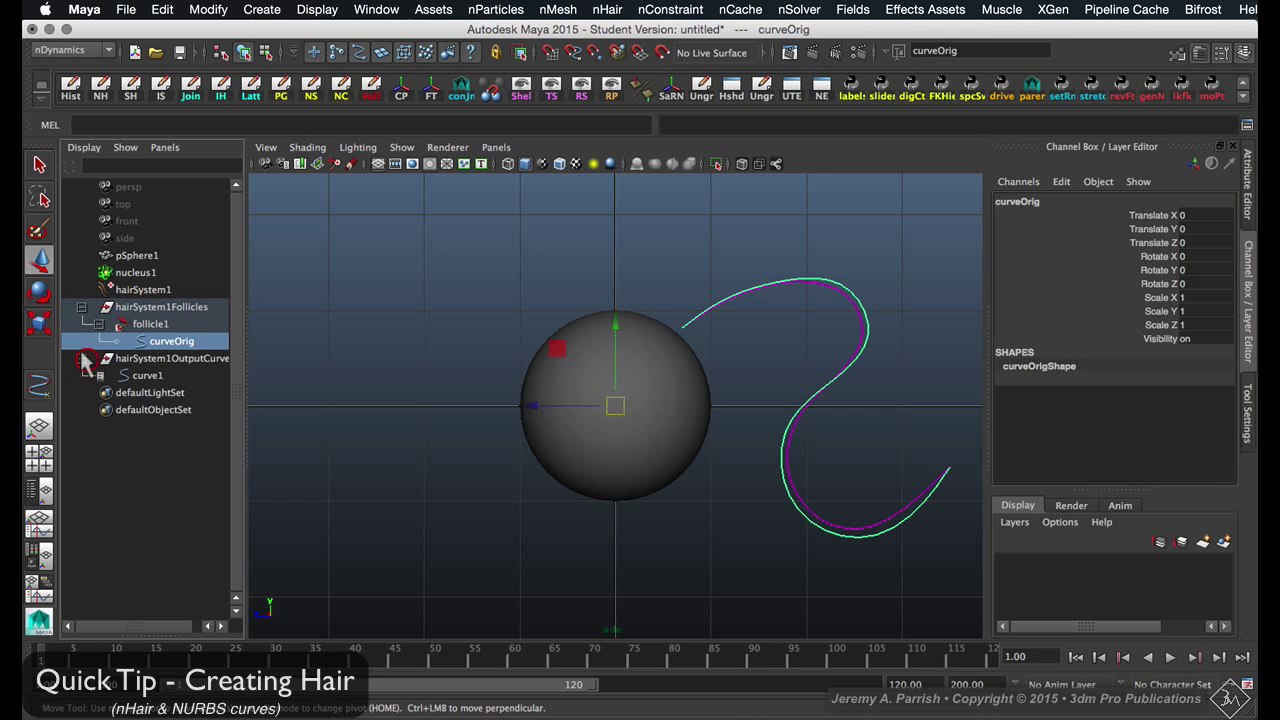
left_click(156, 358)
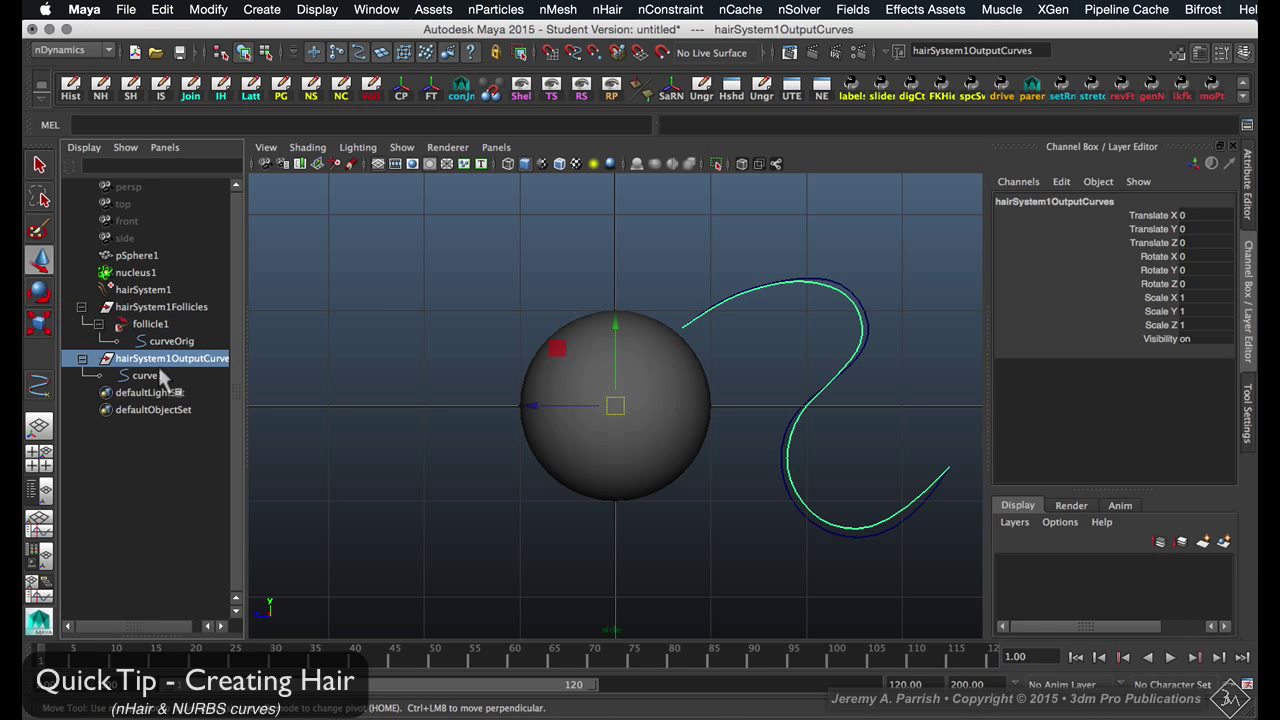
Select the original curve in the viewport, rewind to the first frame, and play the hair simulation
left_click(780, 440)
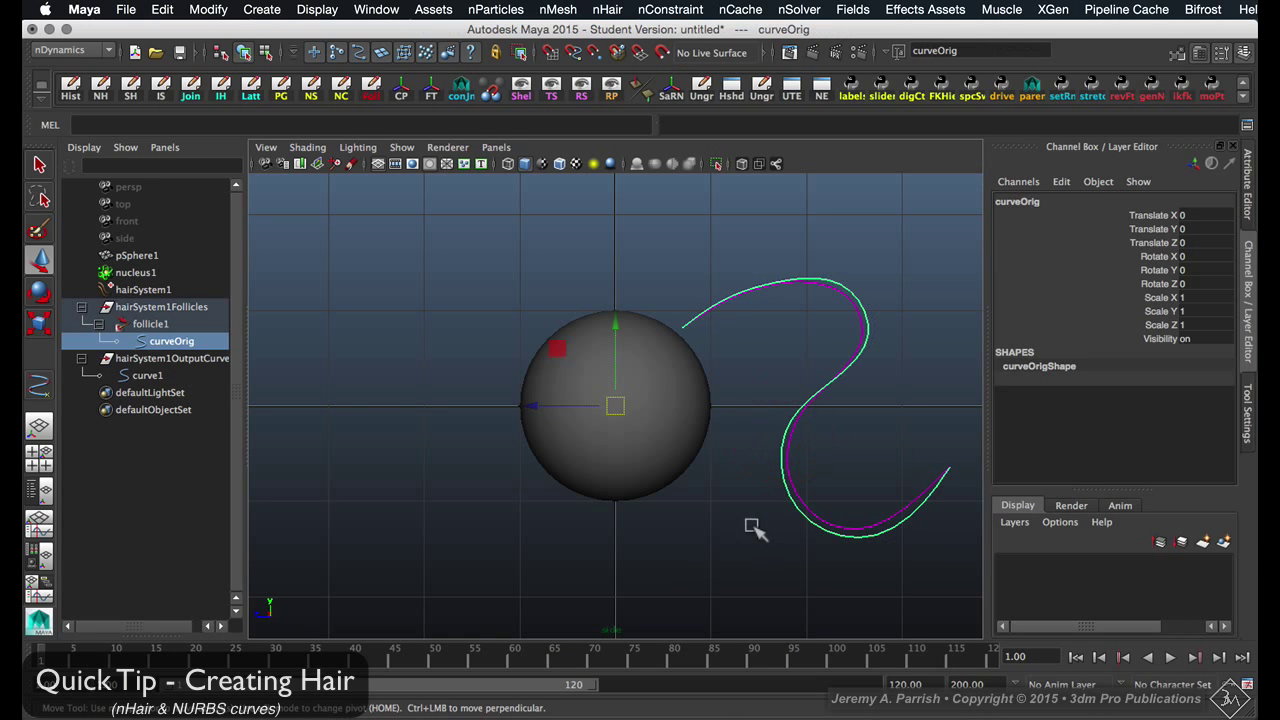
left_click(1075, 657)
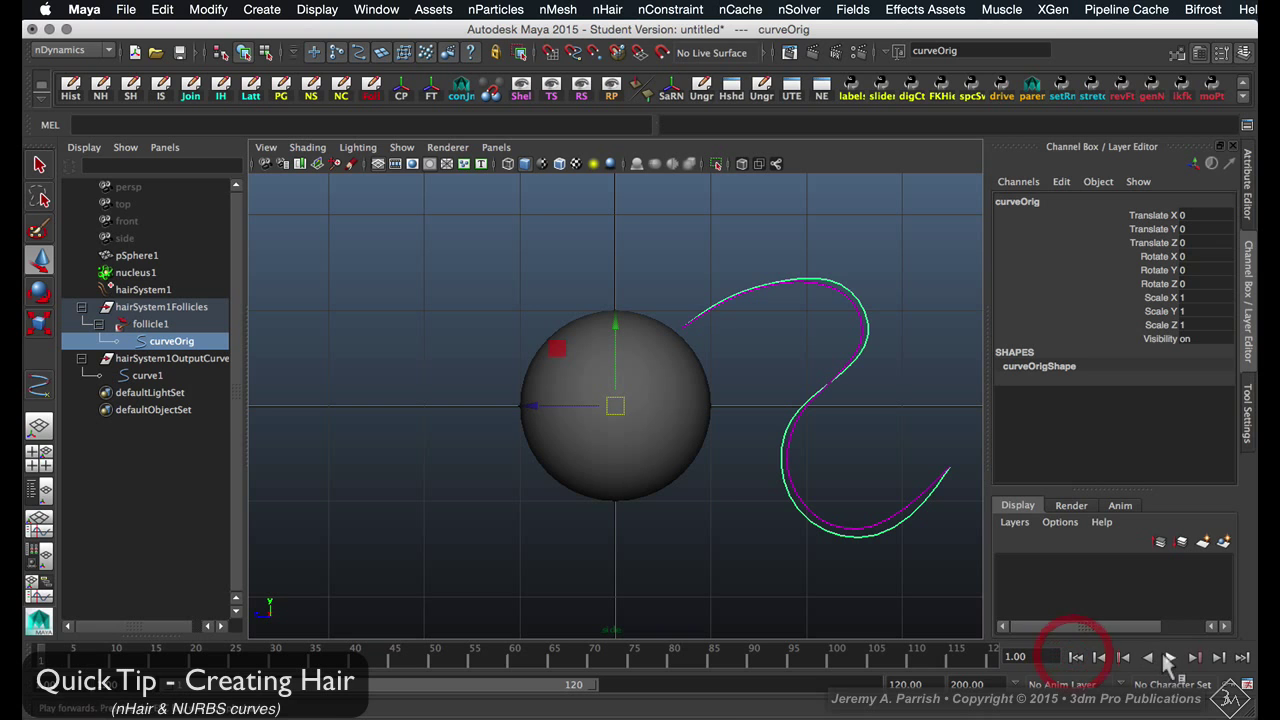
left_click(1164, 651)
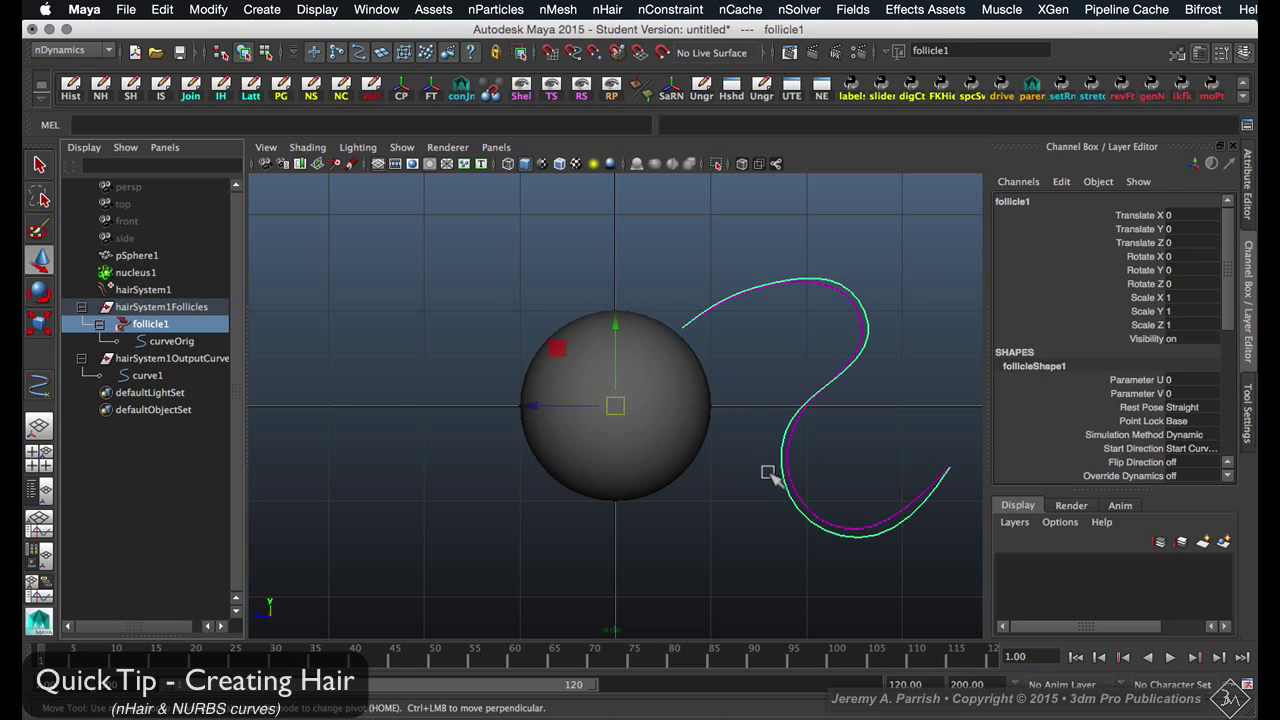
Select curveOrig under follicle1, switch to its control vertices, and move the end vertex toward the sphere and an upper-bend vertex upward
left_click(167, 337)
double_click(170, 341)
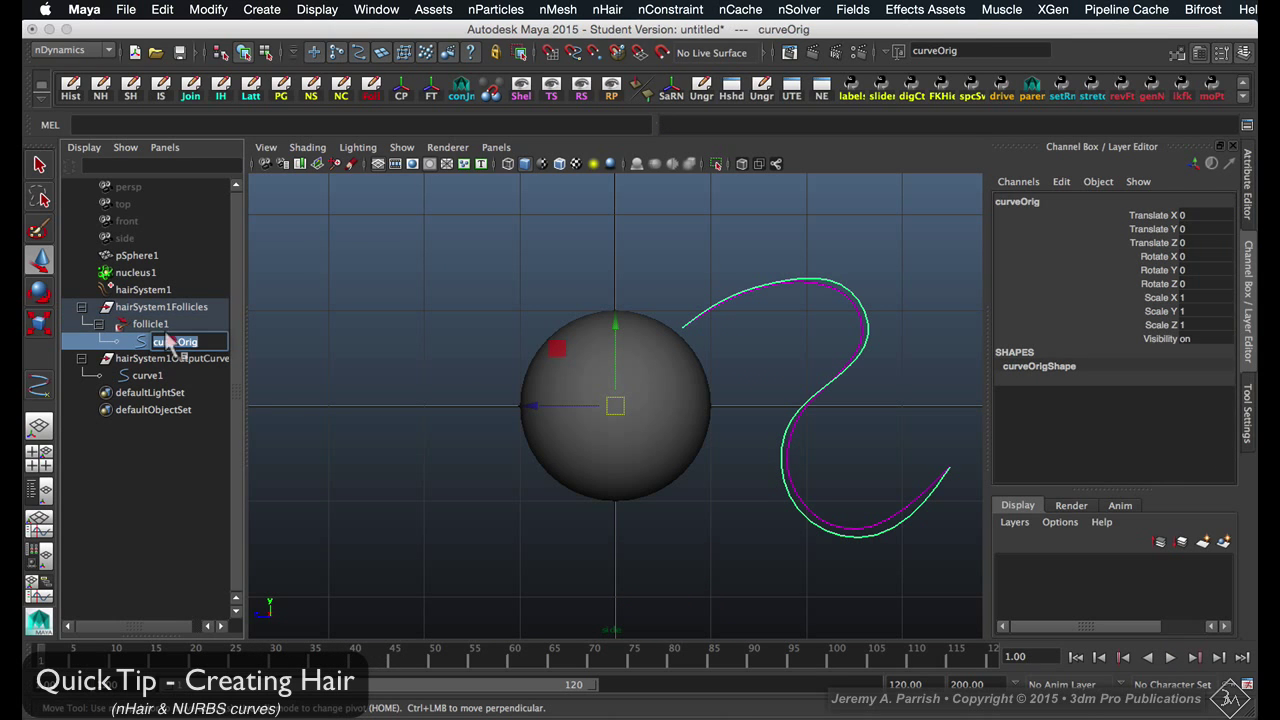
left_click(328, 320)
left_click(150, 340)
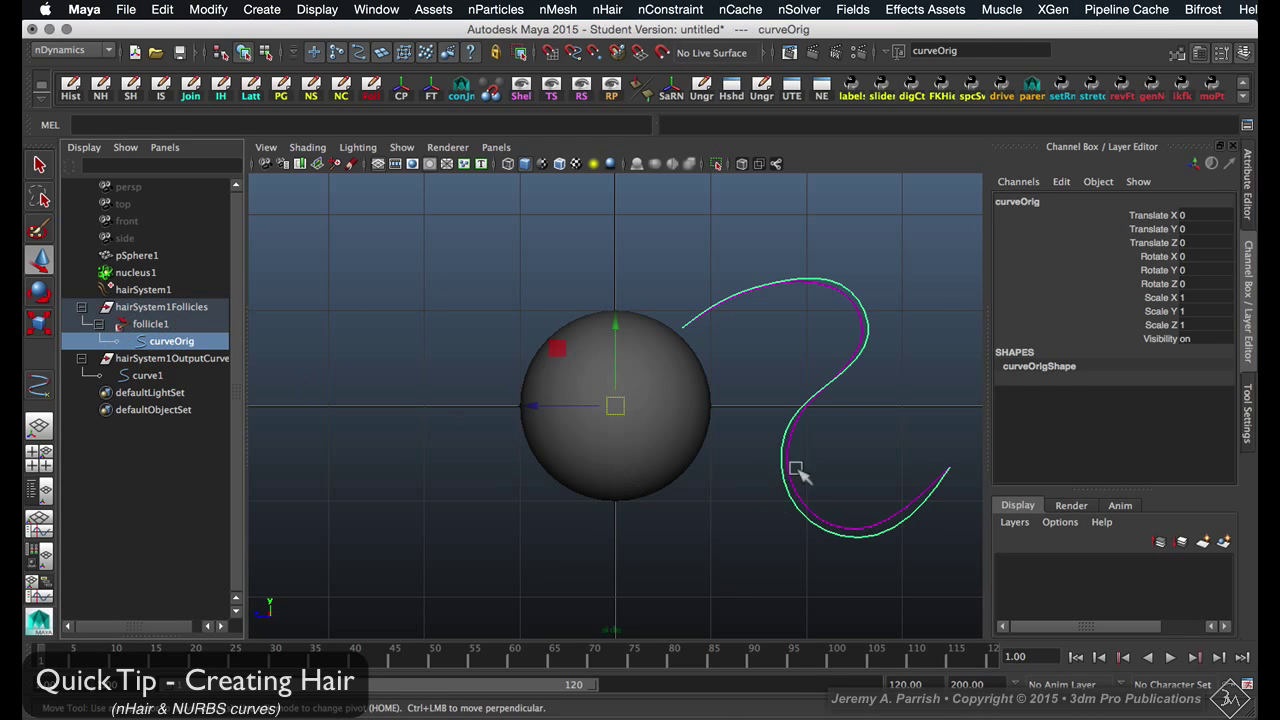
right_click_drag(866, 420, 805, 422)
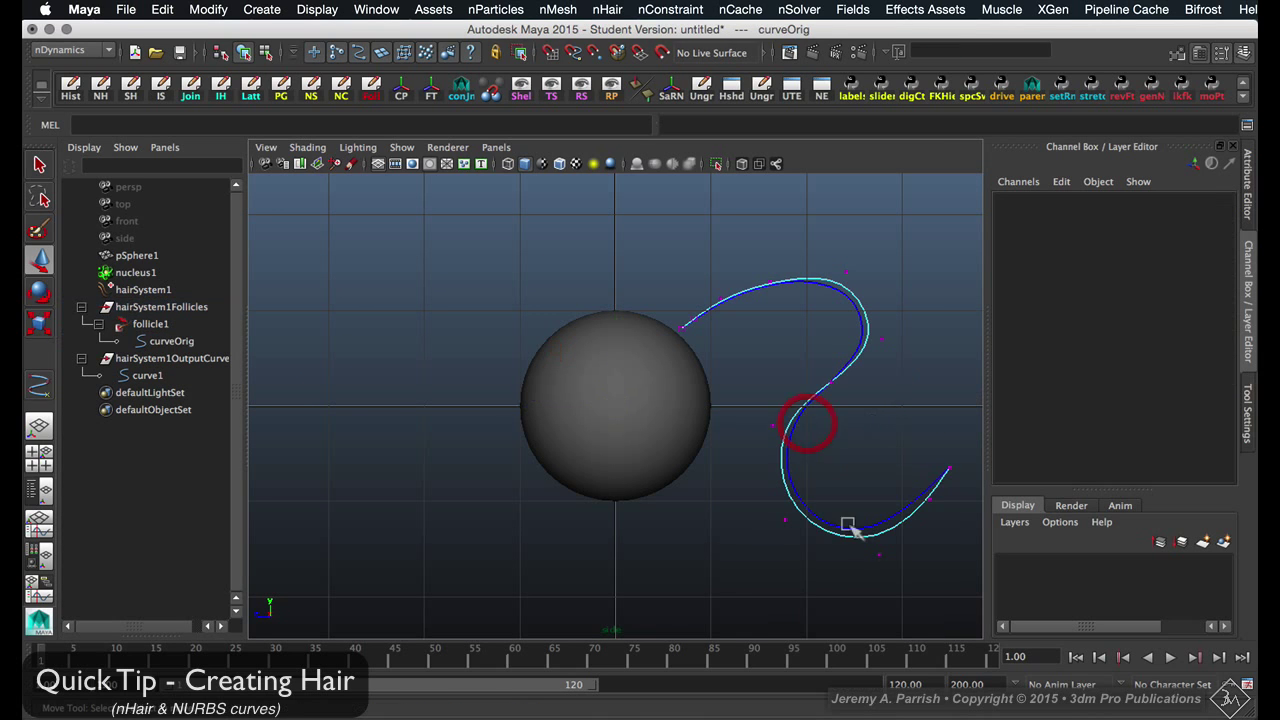
left_click(948, 466)
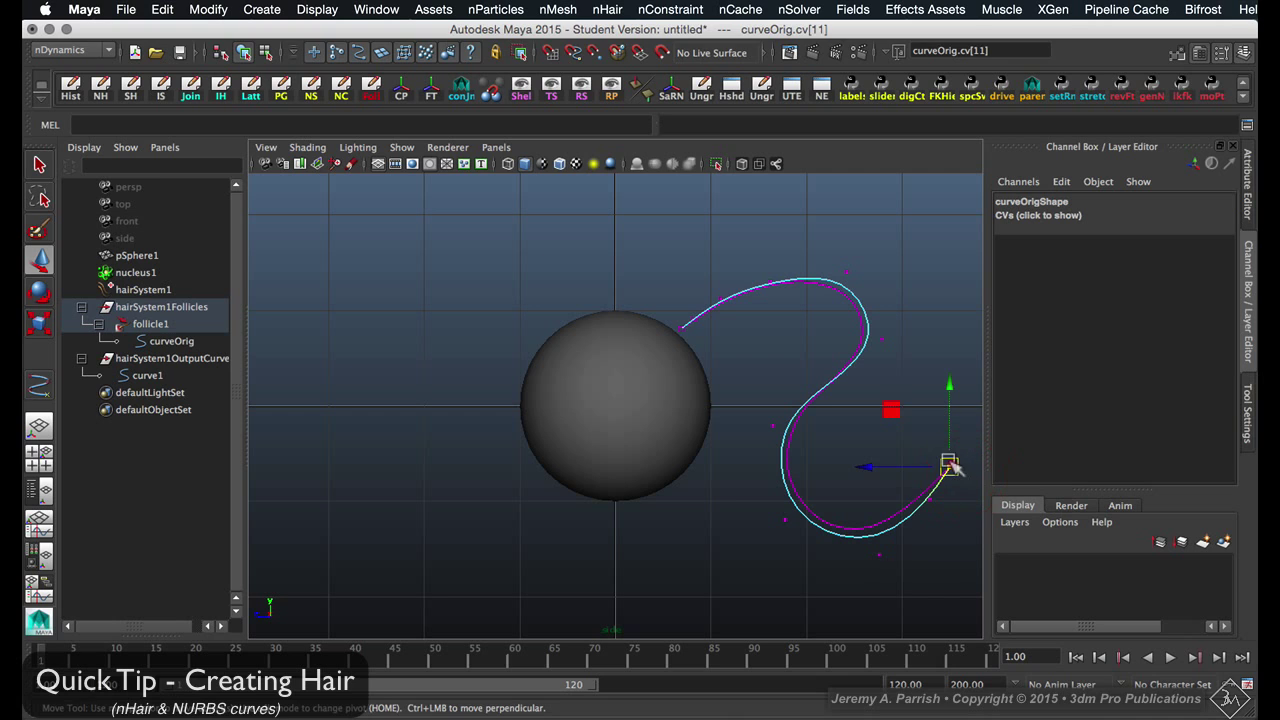
left_click_drag(948, 466, 916, 444)
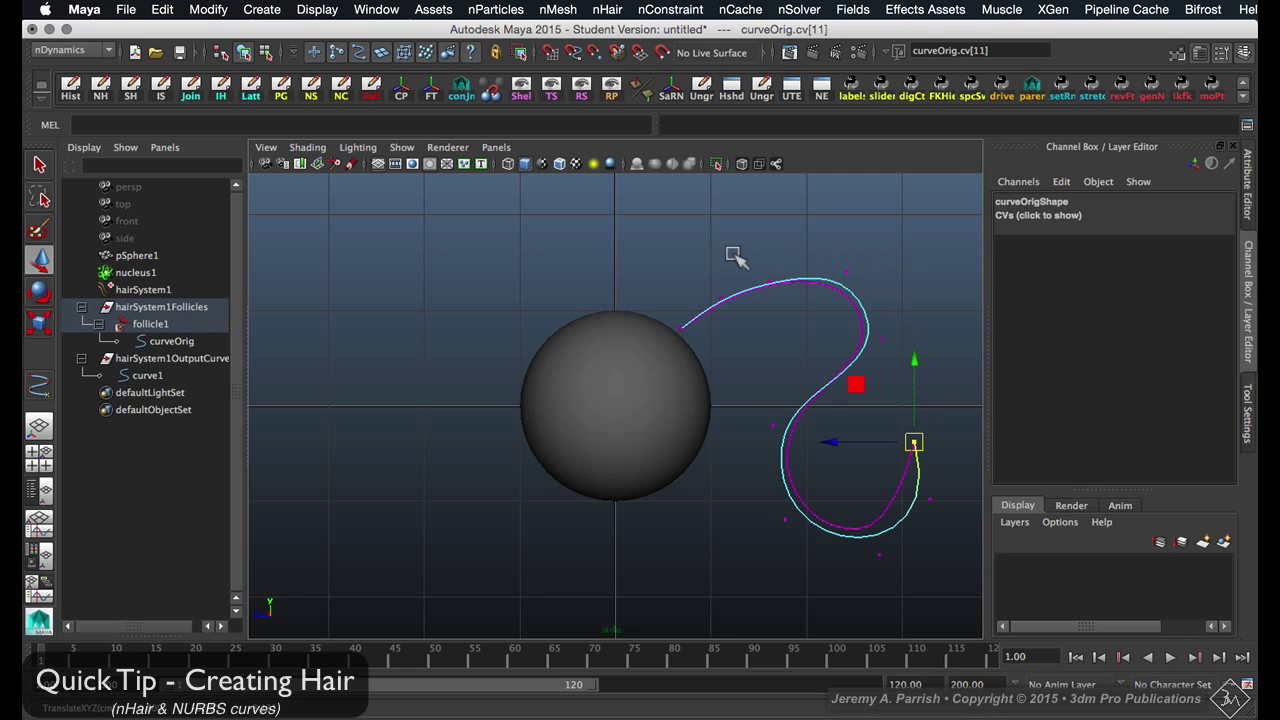
left_click_drag(786, 306, 752, 257)
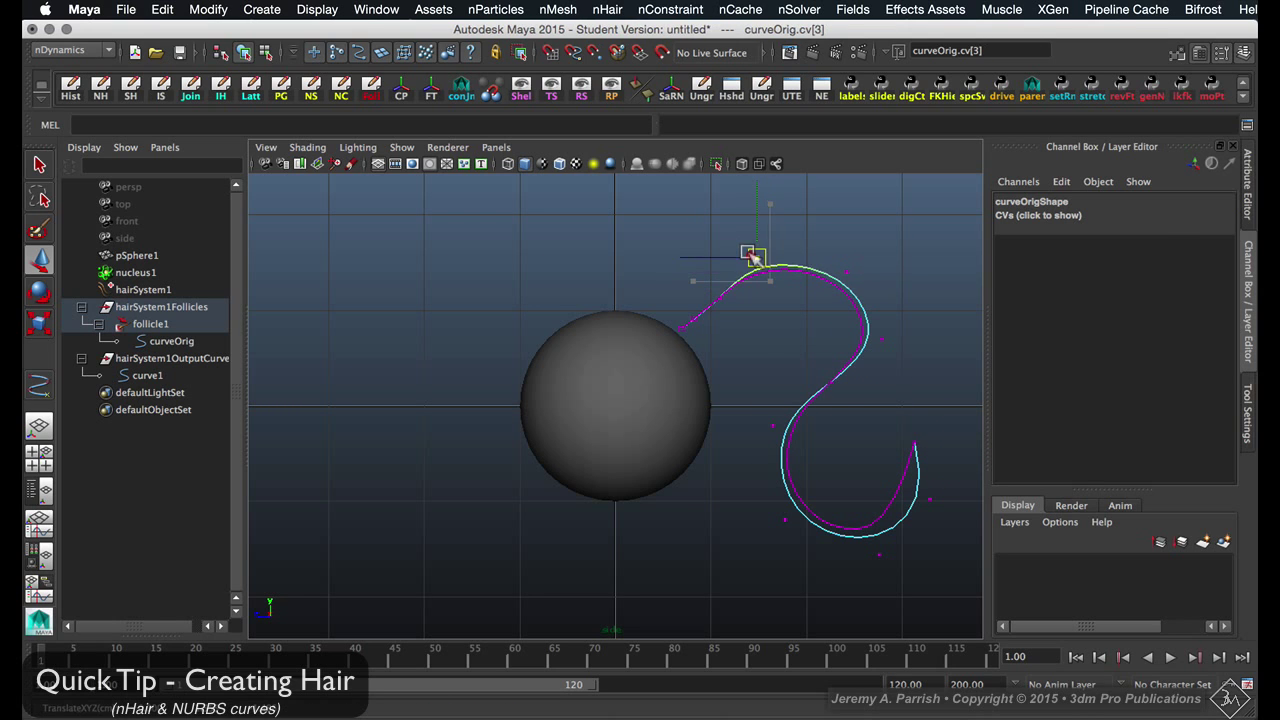
Select the sphere, clear the selection, and inspect the nucleus1 and hairSystem1 nodes one after another
left_click(556, 350)
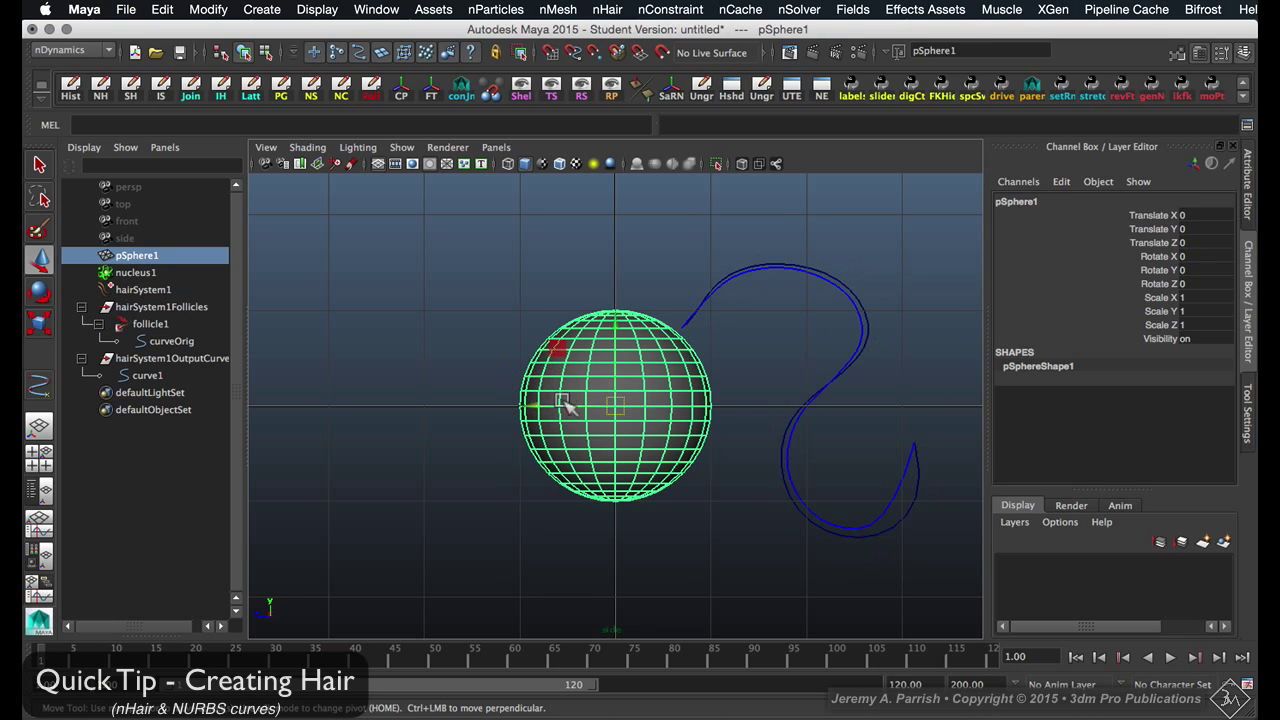
left_click(735, 362)
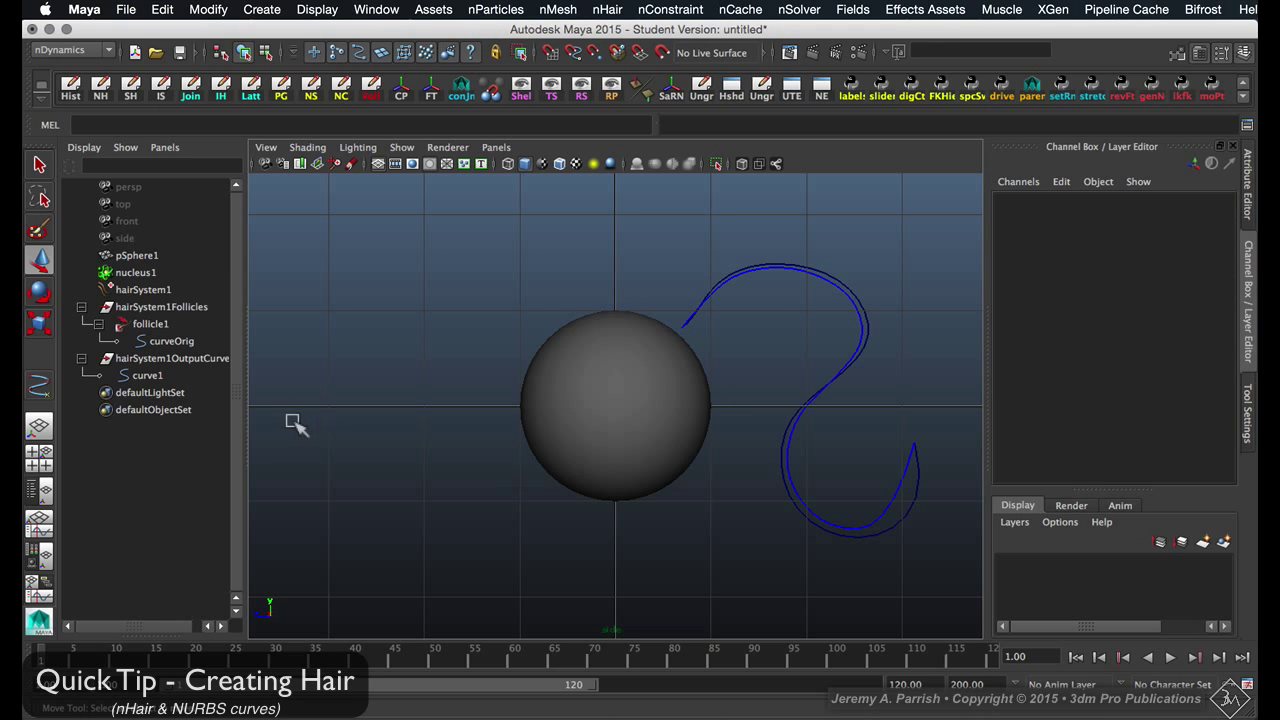
left_click(140, 273)
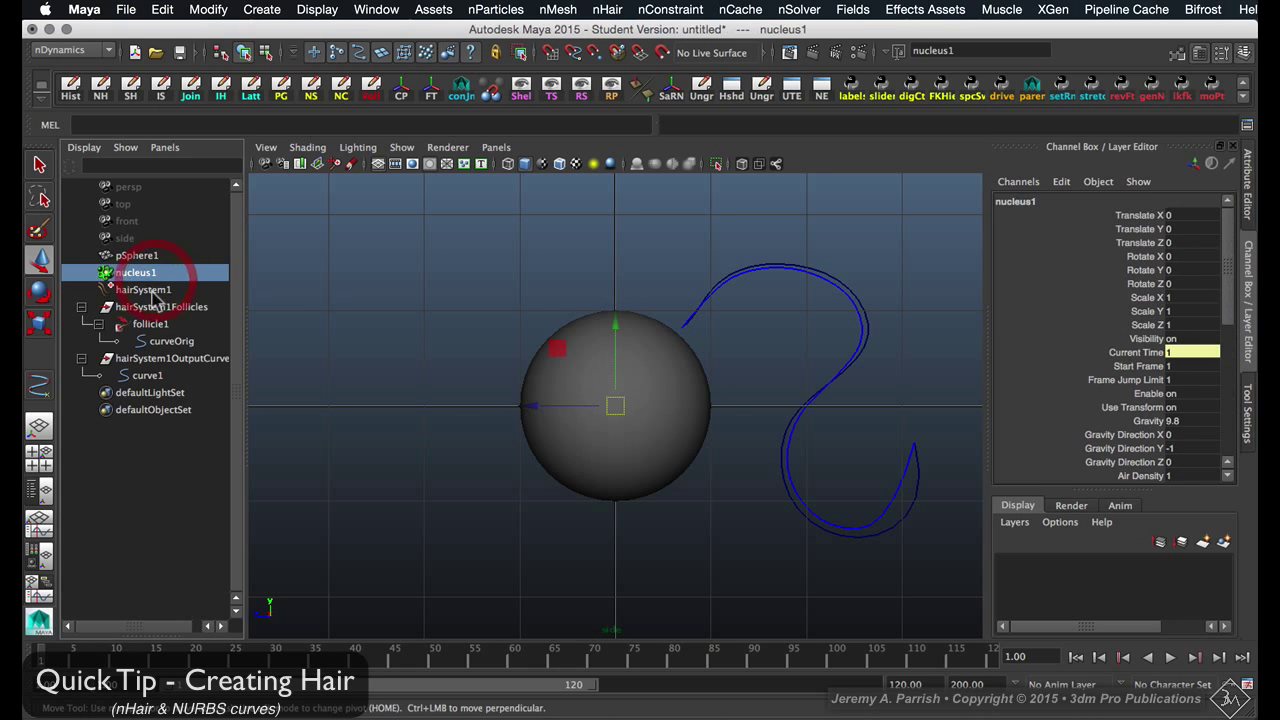
left_click(145, 290)
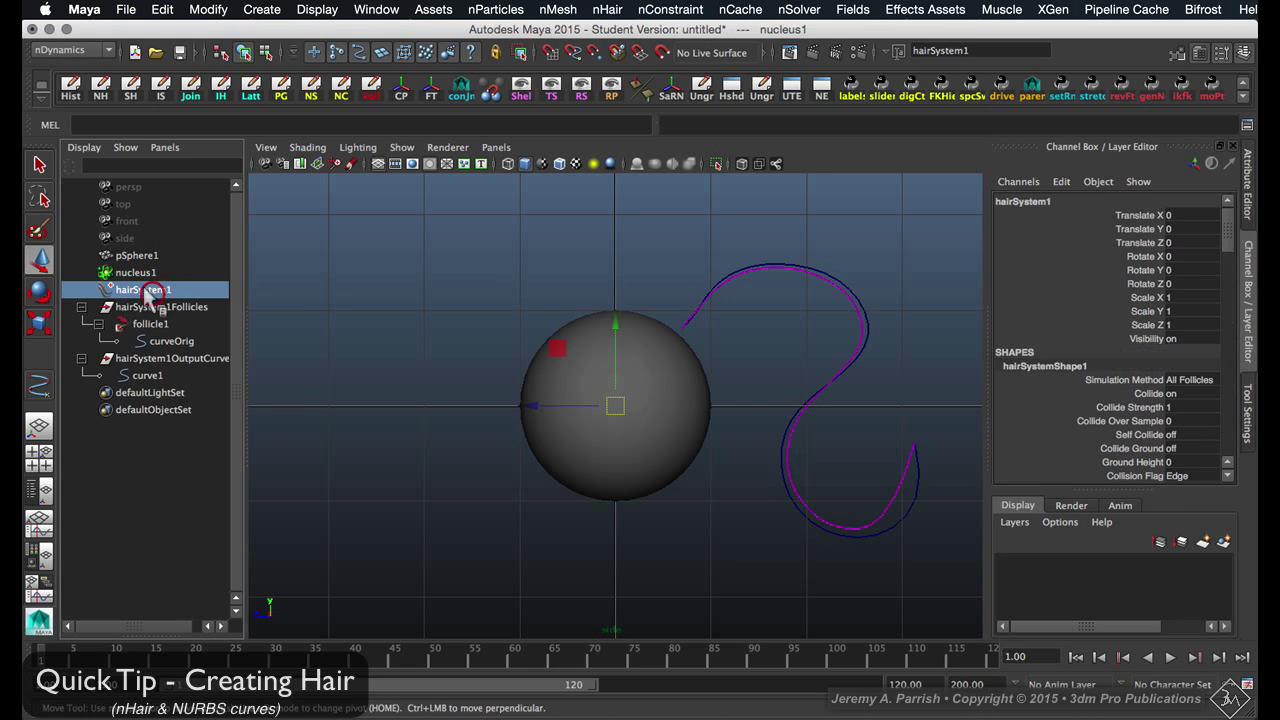
Assign a Paint Effects brush to hairSystem1 and switch to the perspective view
left_click(612, 9)
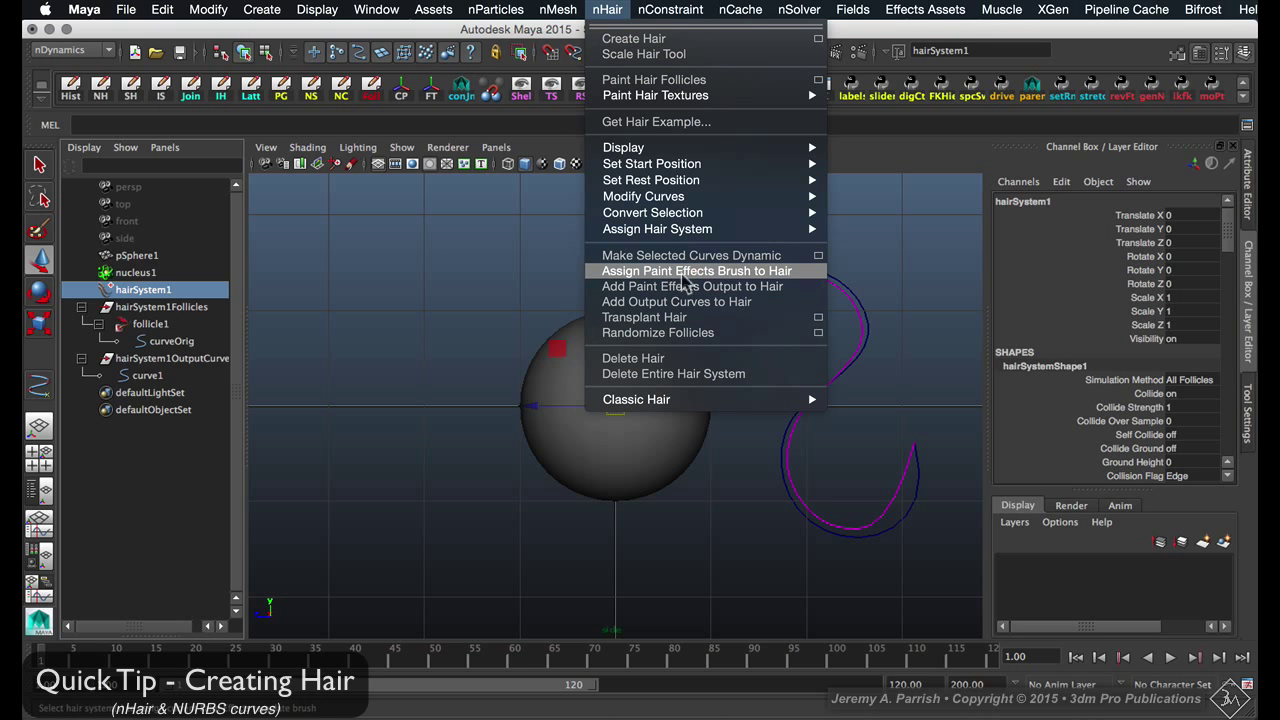
left_click(728, 272)
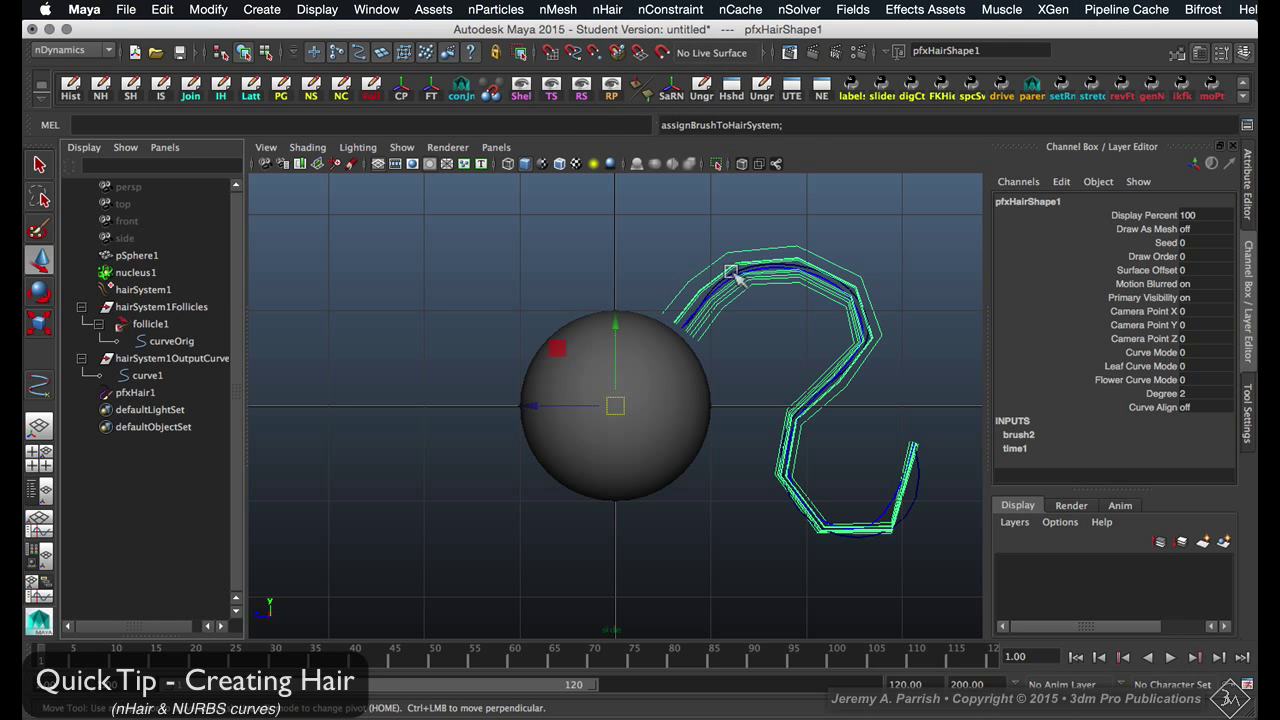
left_click(834, 300)
key("space")
left_click_drag(835, 302, 831, 260)
left_click_drag(814, 314, 674, 286, "alt")
Select the output curve in the viewport and open the attributes of its hairSystemShape1 node
left_click(706, 252)
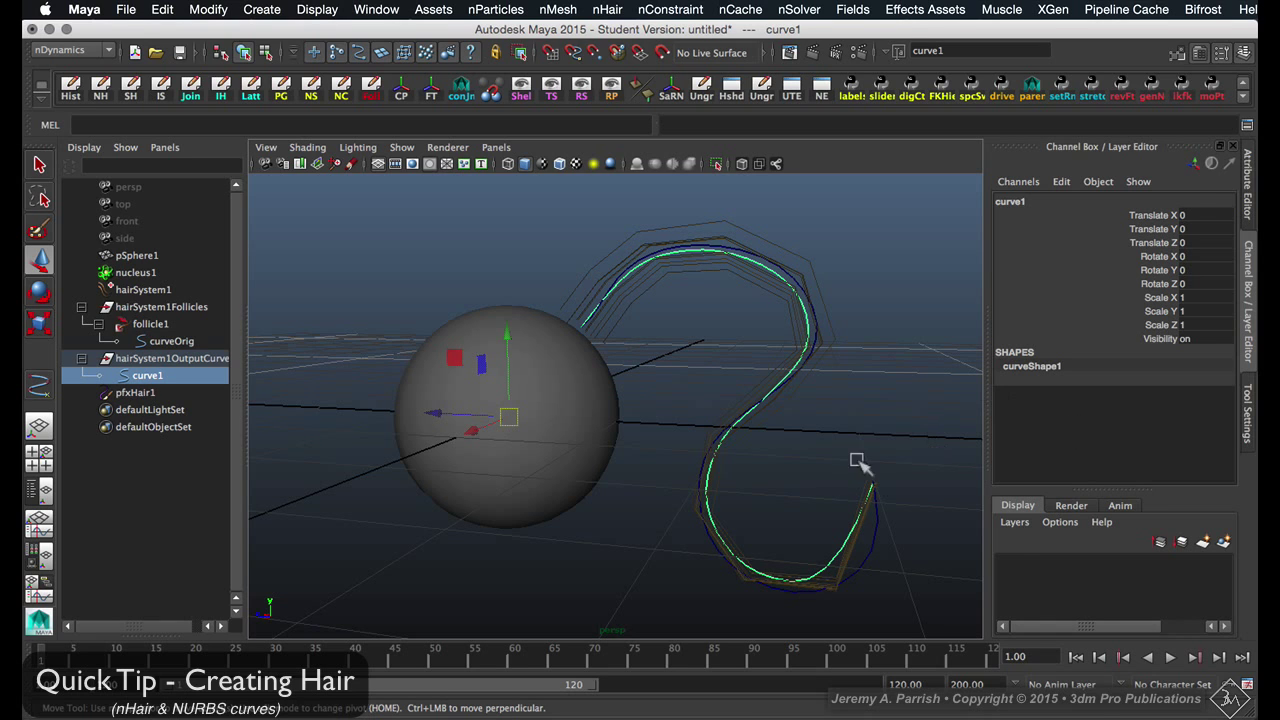
key("ctrl+a")
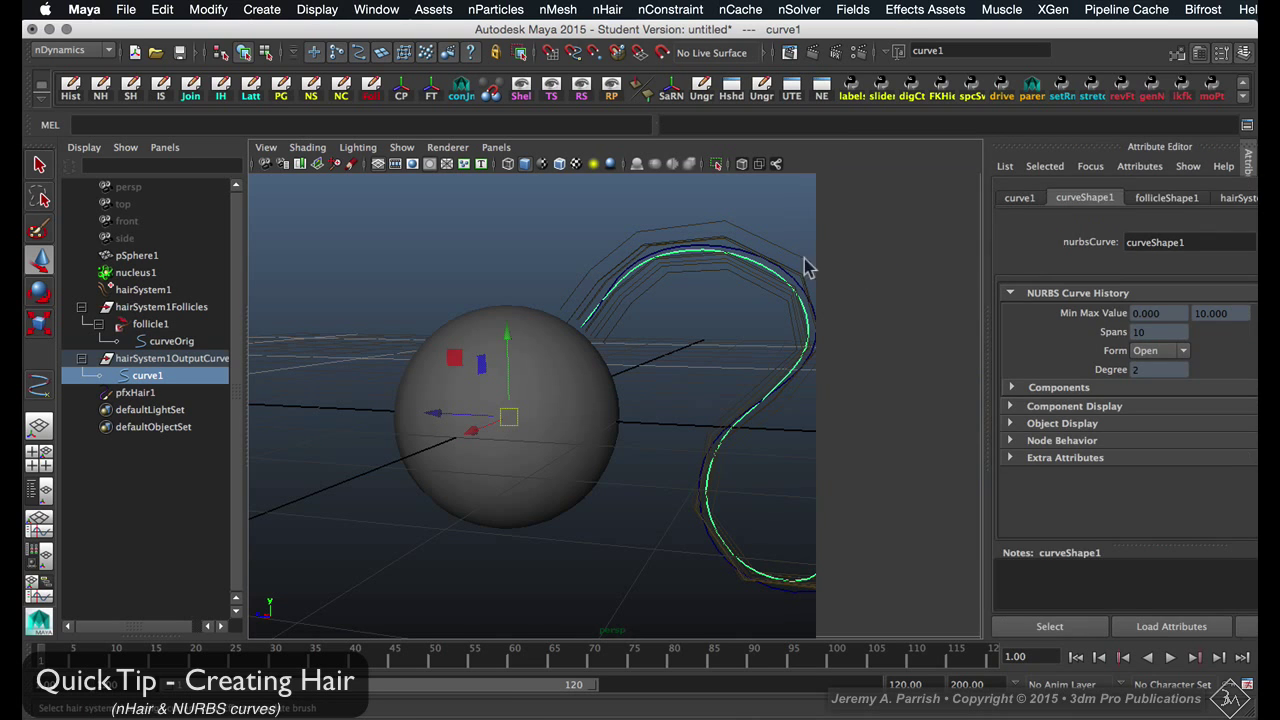
left_click(1098, 196)
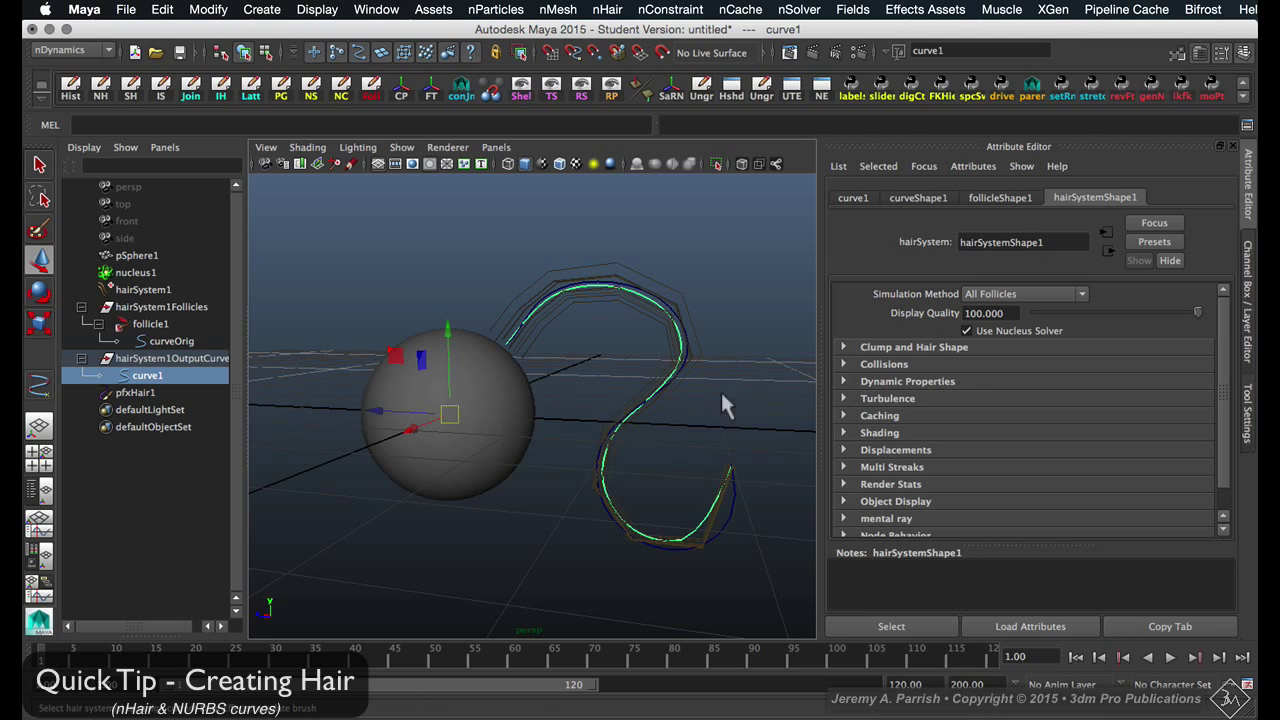
In the Clump and Hair Shape settings, set Hairs Per Clump to 28 and Sub Segments to 3
left_click(843, 347)
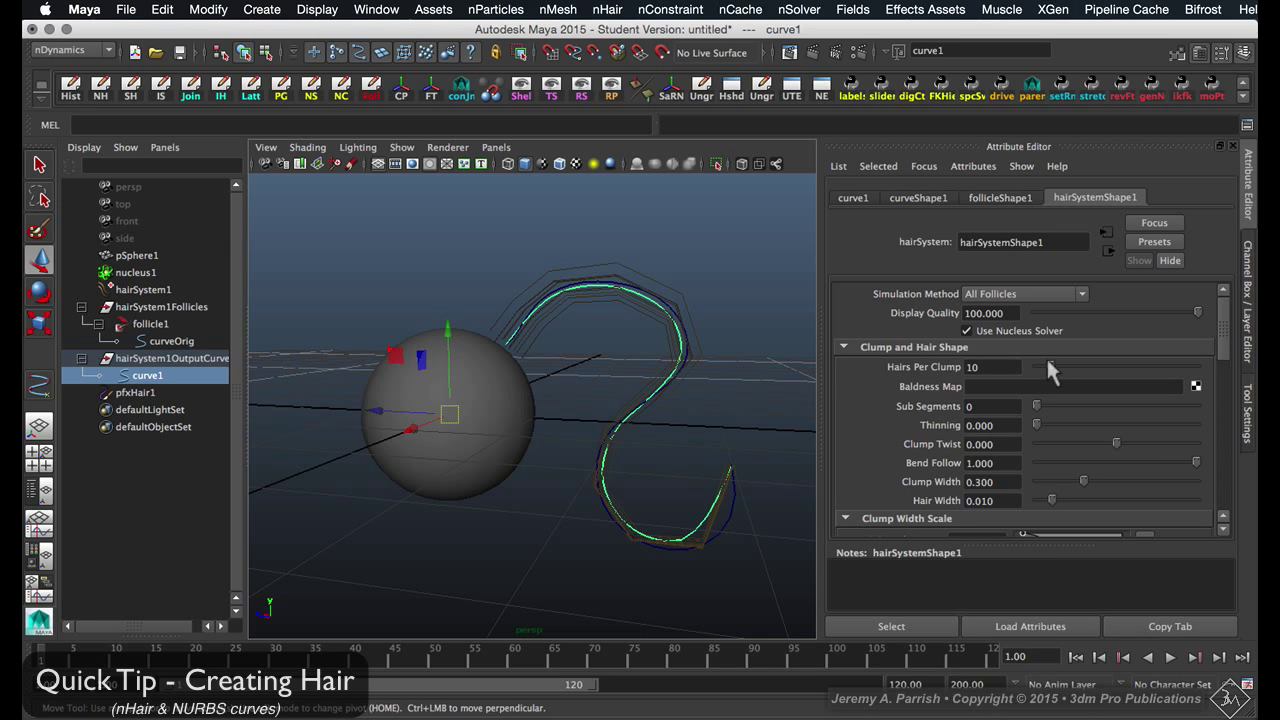
left_click_drag(1048, 366, 1079, 368)
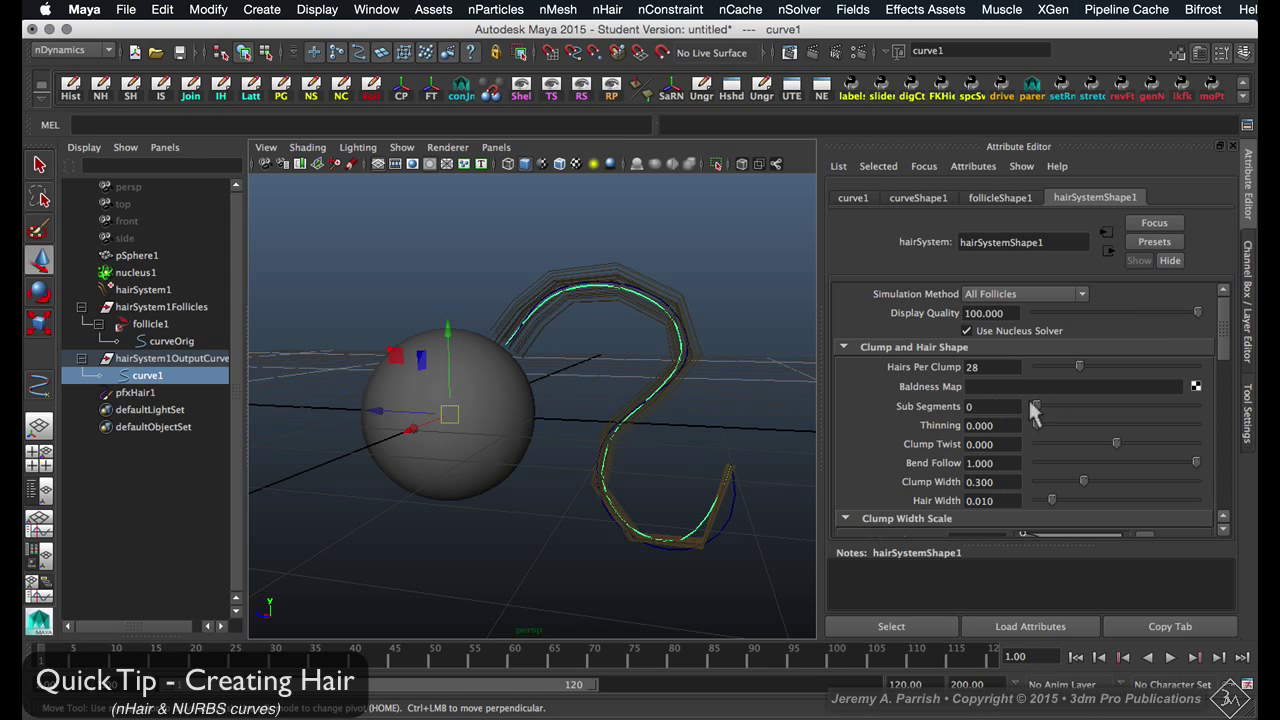
left_click_drag(1043, 406, 1072, 414)
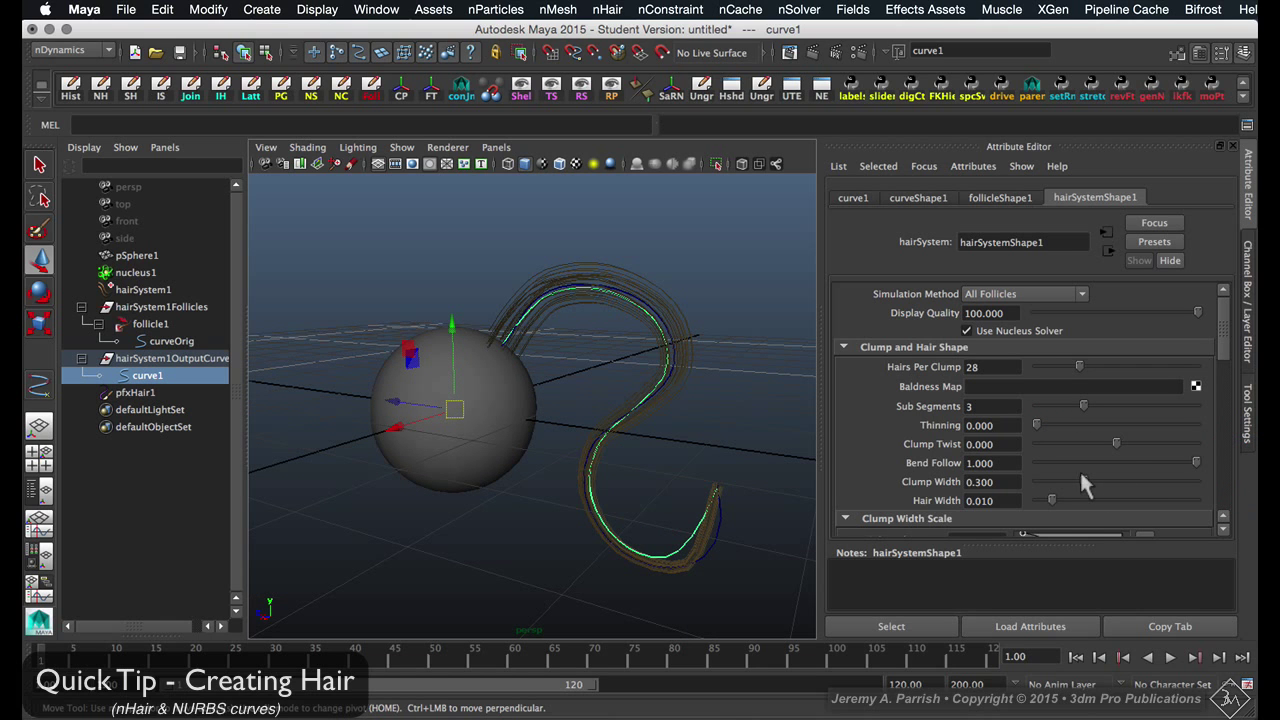
Set the hair system's Clump Width to 0.5
left_click_drag(1082, 483, 1118, 470)
left_click(1014, 484)
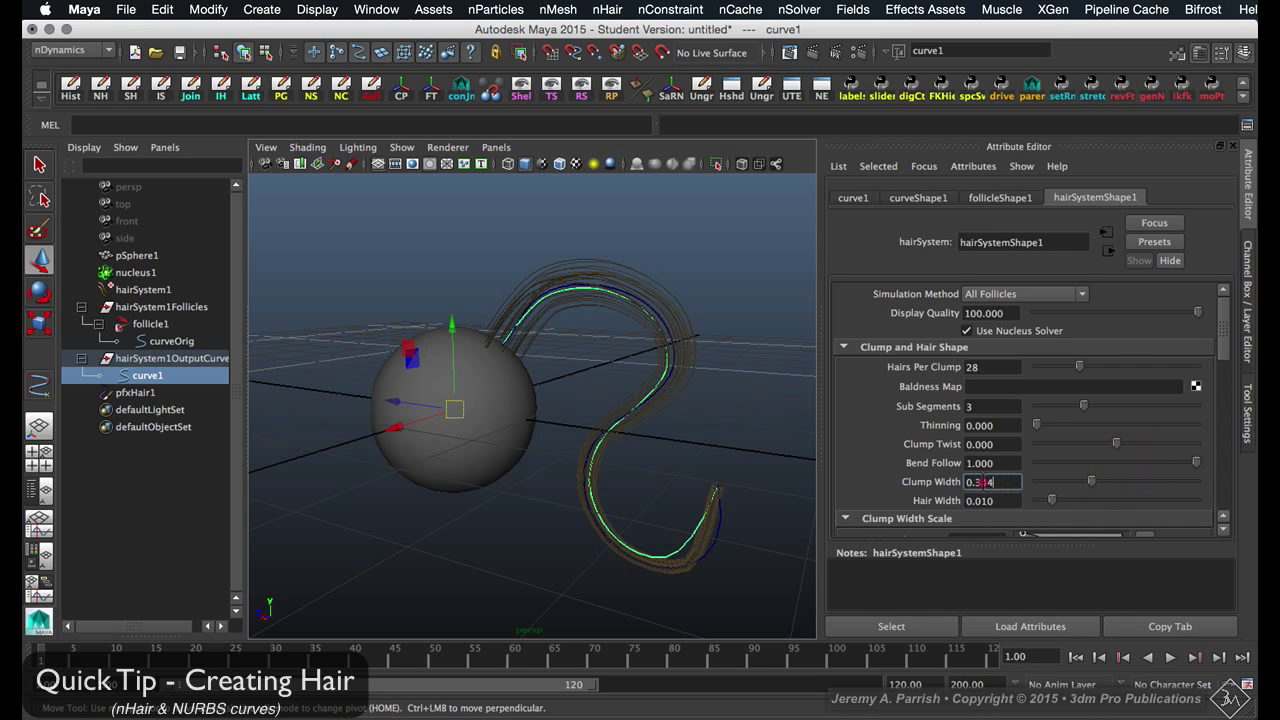
type(".5")
key("Return")
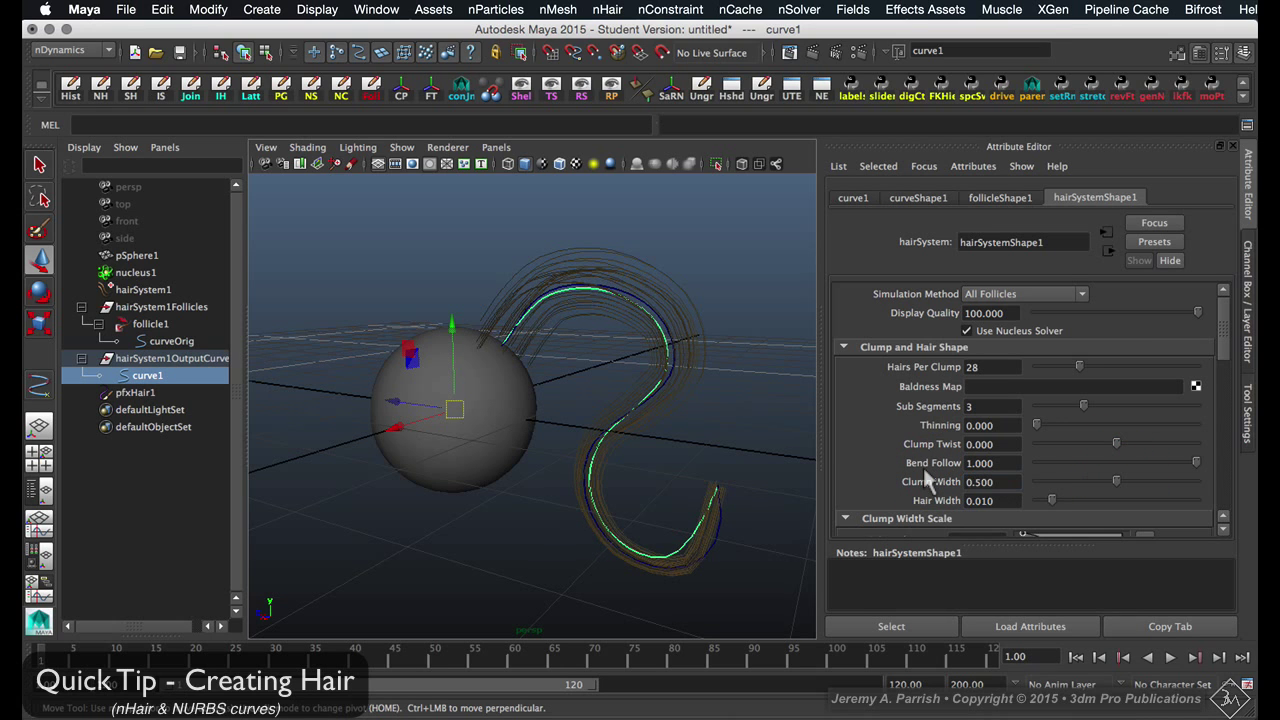
Render the current perspective view, inspect the hair in the Render View, and close that window
scroll(1020, 442, "down", 3)
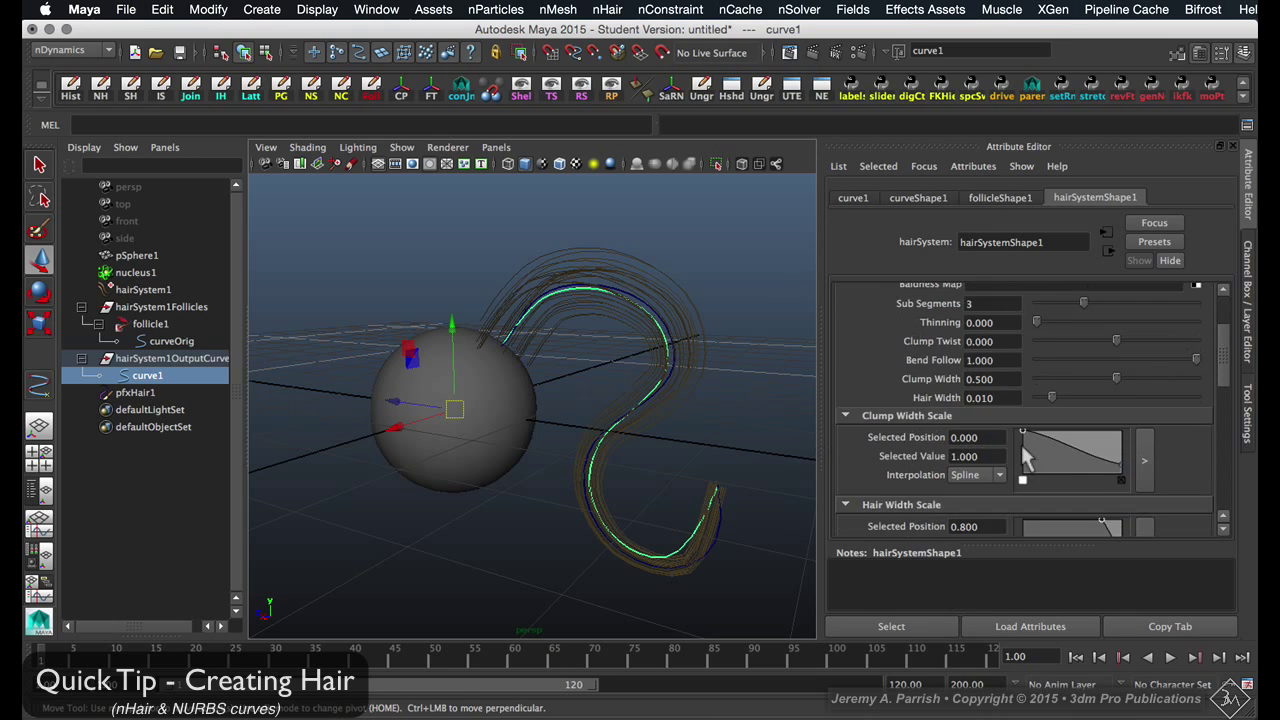
left_click_drag(744, 398, 768, 393, "alt")
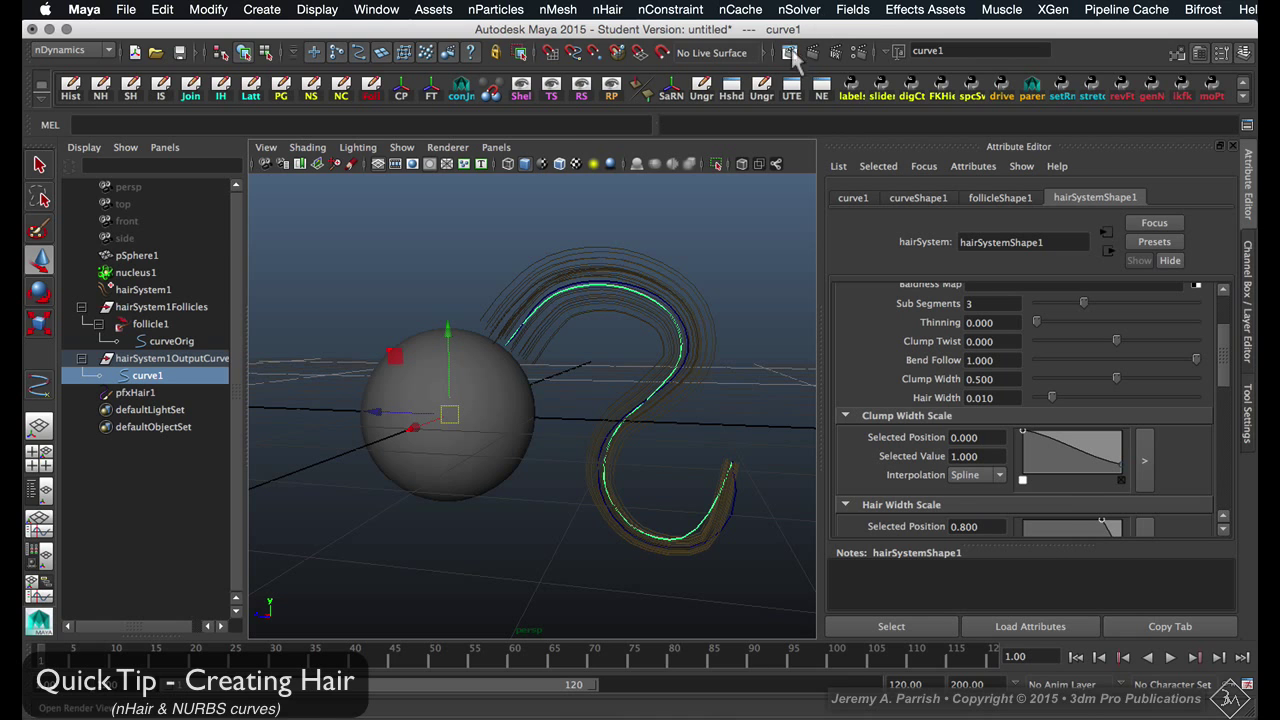
left_click(813, 51)
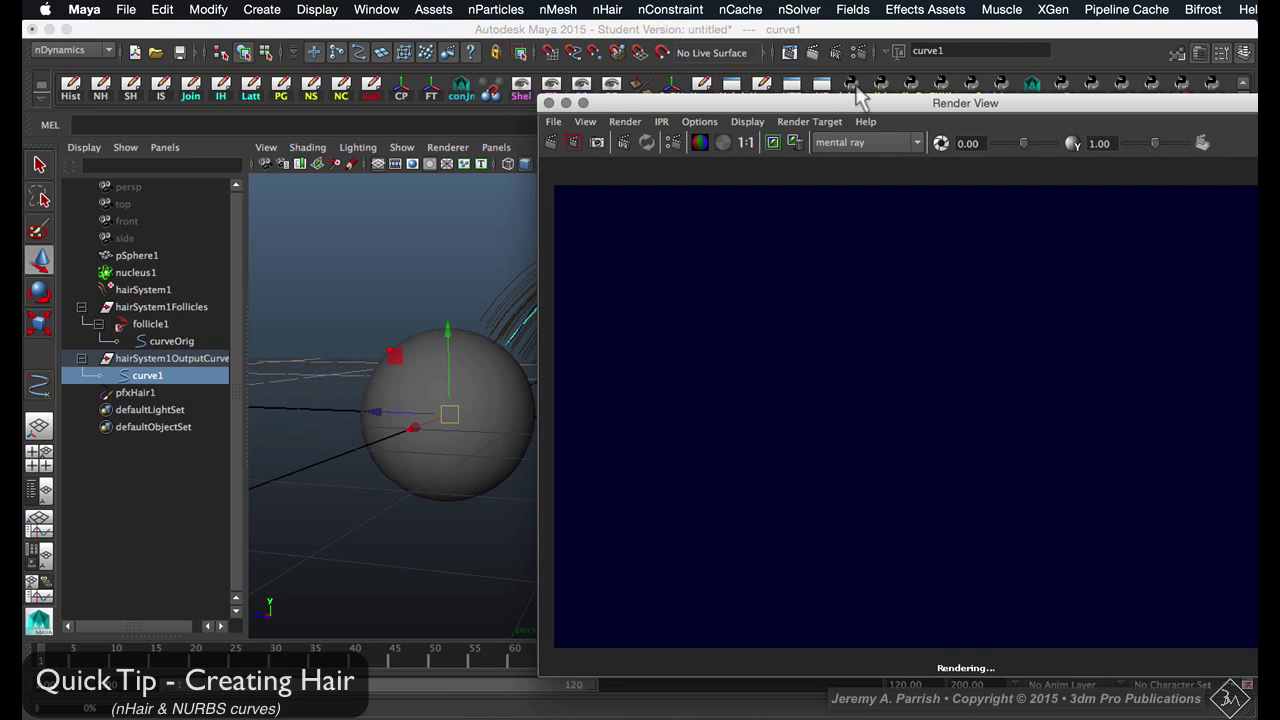
left_click_drag(860, 100, 690, 87)
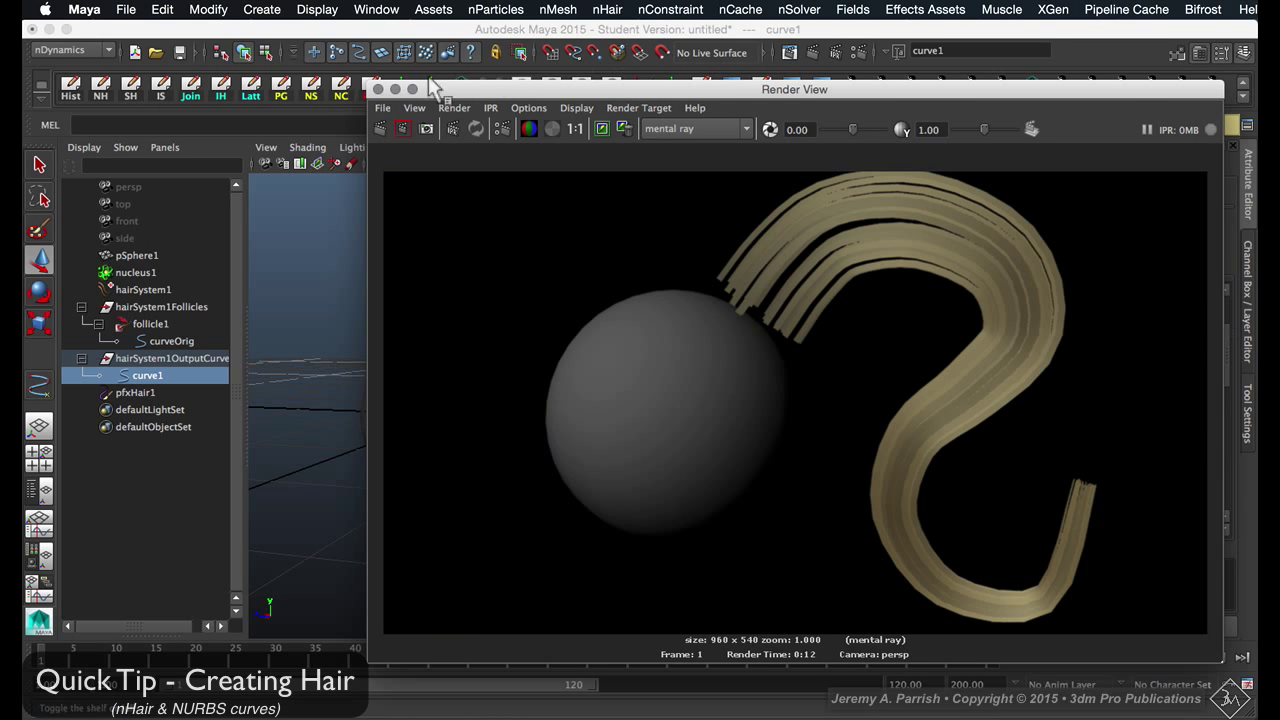
left_click(378, 89)
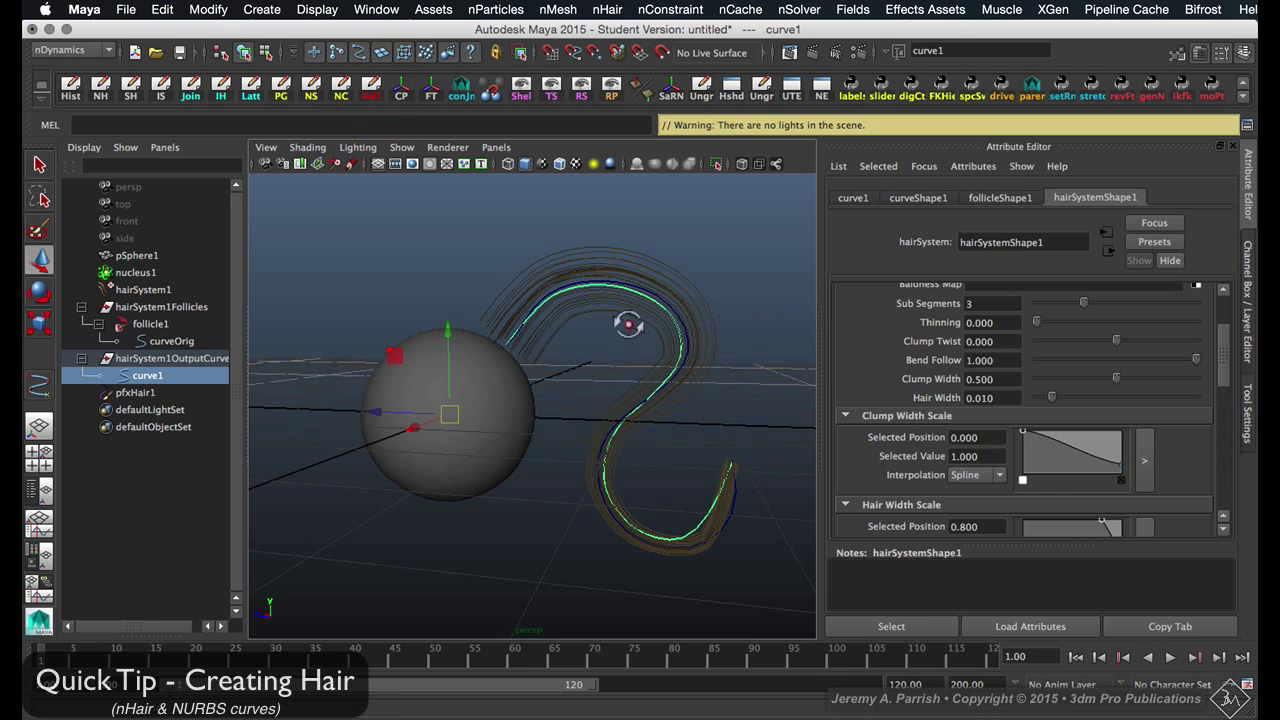
Set Hairs Per Clump to 20 for the hair system
left_click_drag(623, 329, 740, 347, "alt")
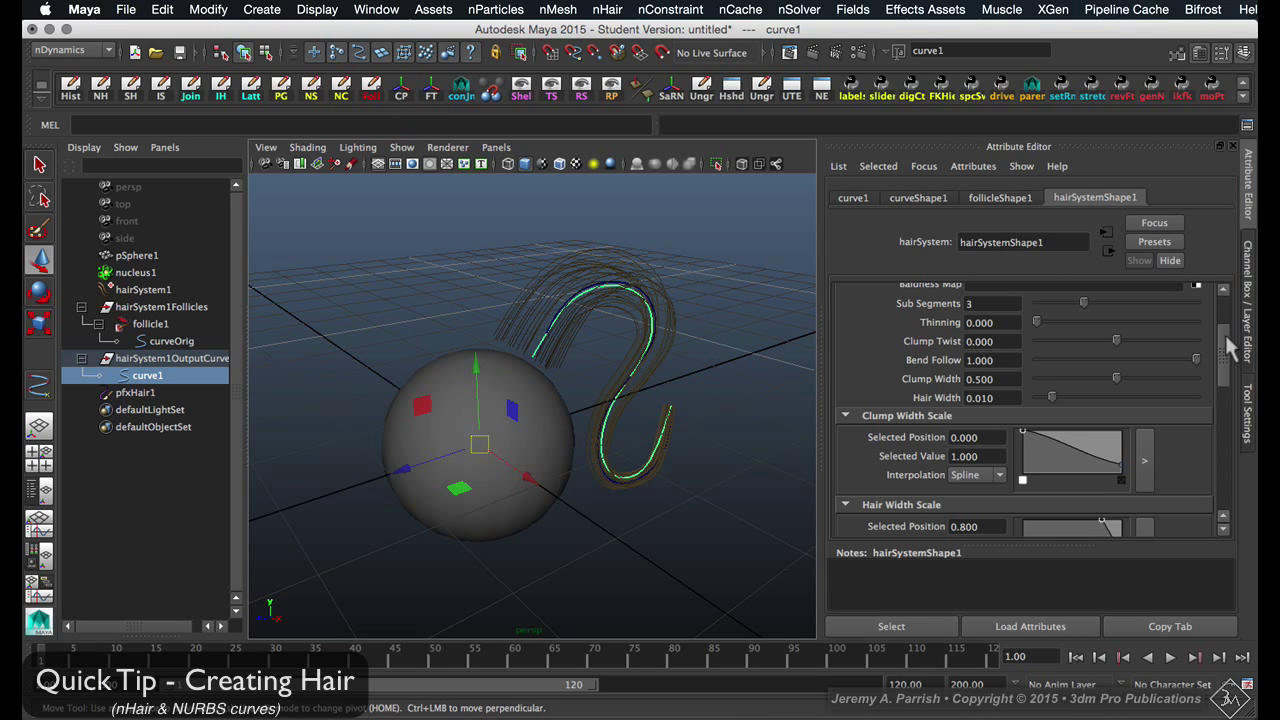
left_click_drag(1224, 327, 1224, 309)
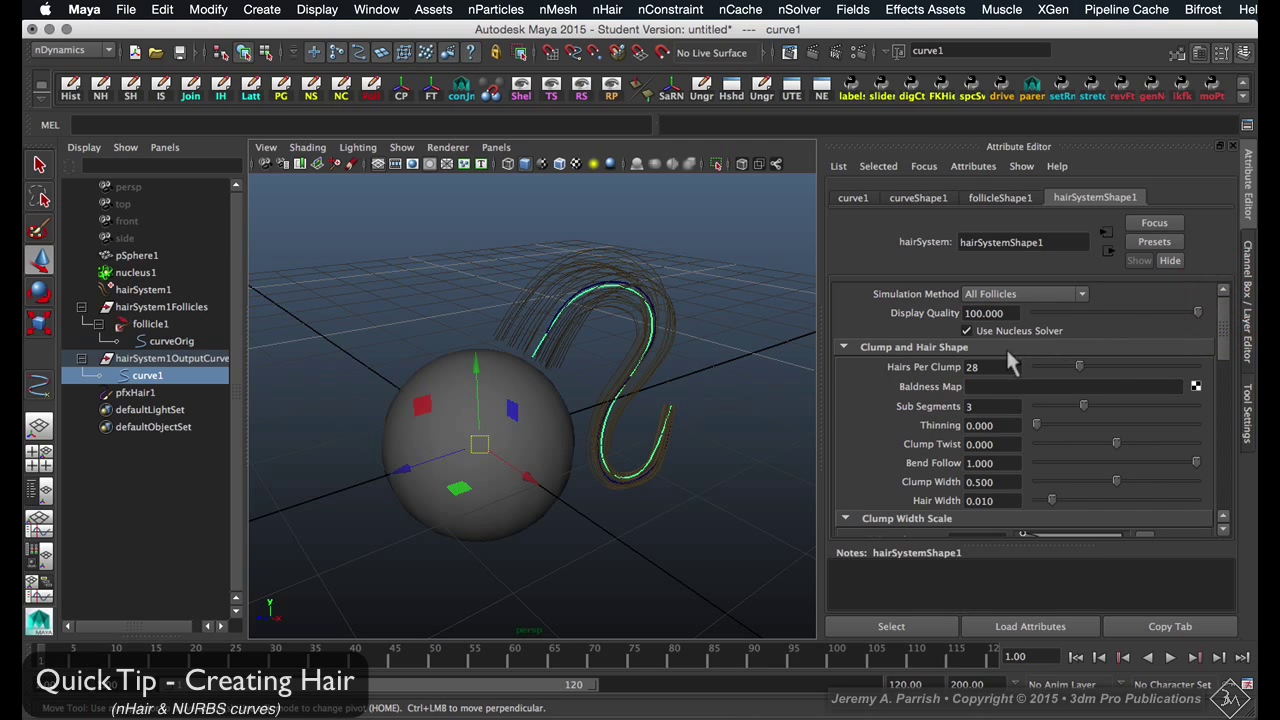
key("Return")
left_click(760, 378)
type("20")
key("Return")
left_click_drag(692, 388, 602, 383, "alt")
right_click_drag(612, 385, 752, 422, "alt")
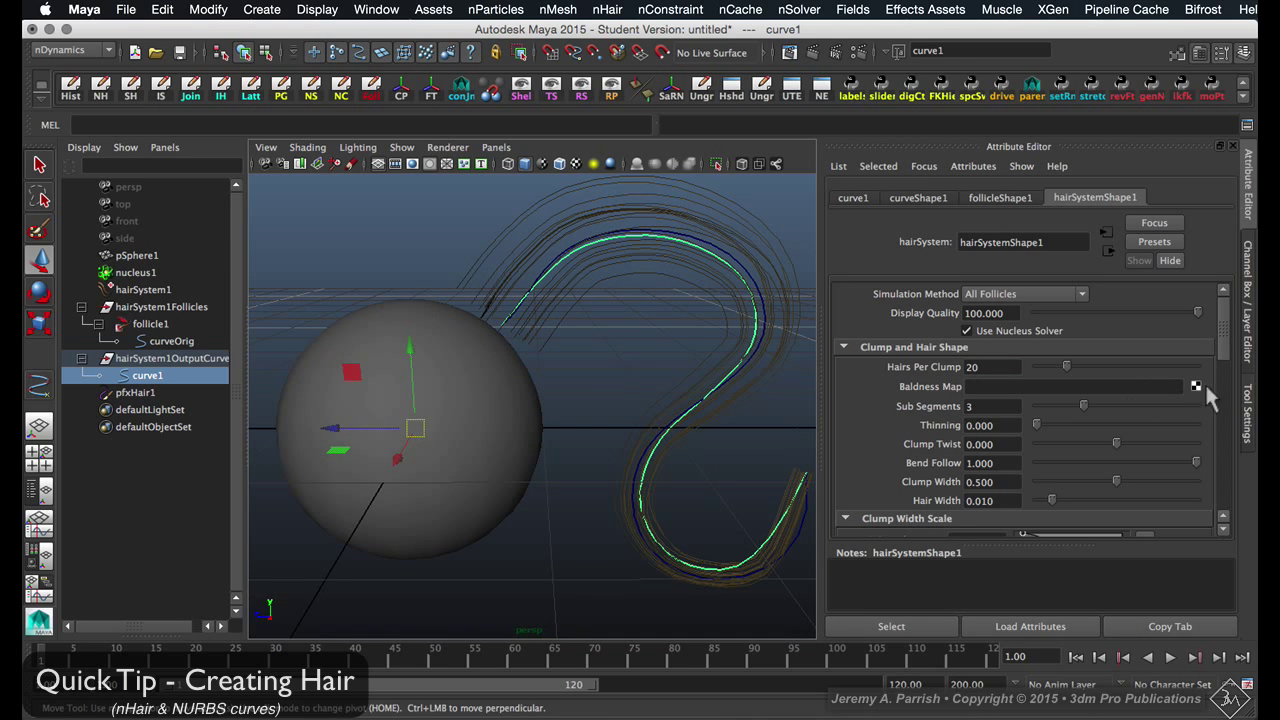
Reshape the Clump Width Scale ramp so it starts low at the root and peaks at position 0.478 with value 0.840
left_click_drag(1225, 339, 1226, 363)
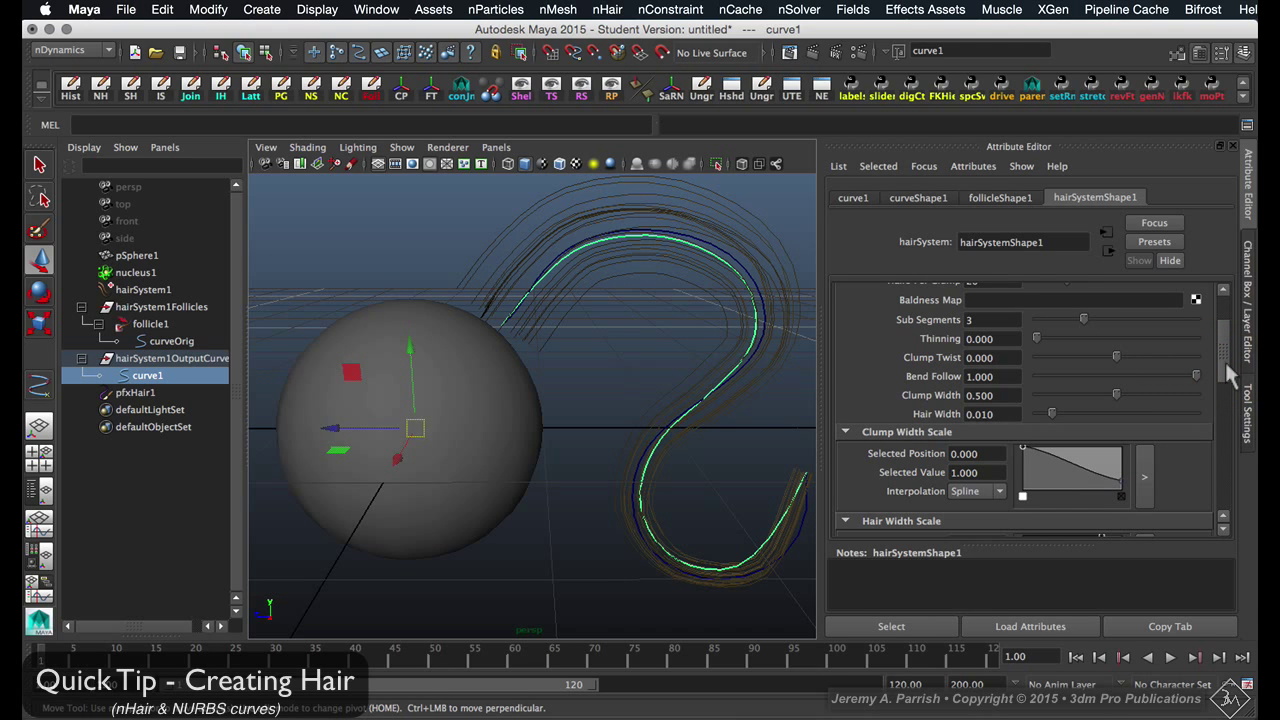
scroll(1037, 366, "down", 2)
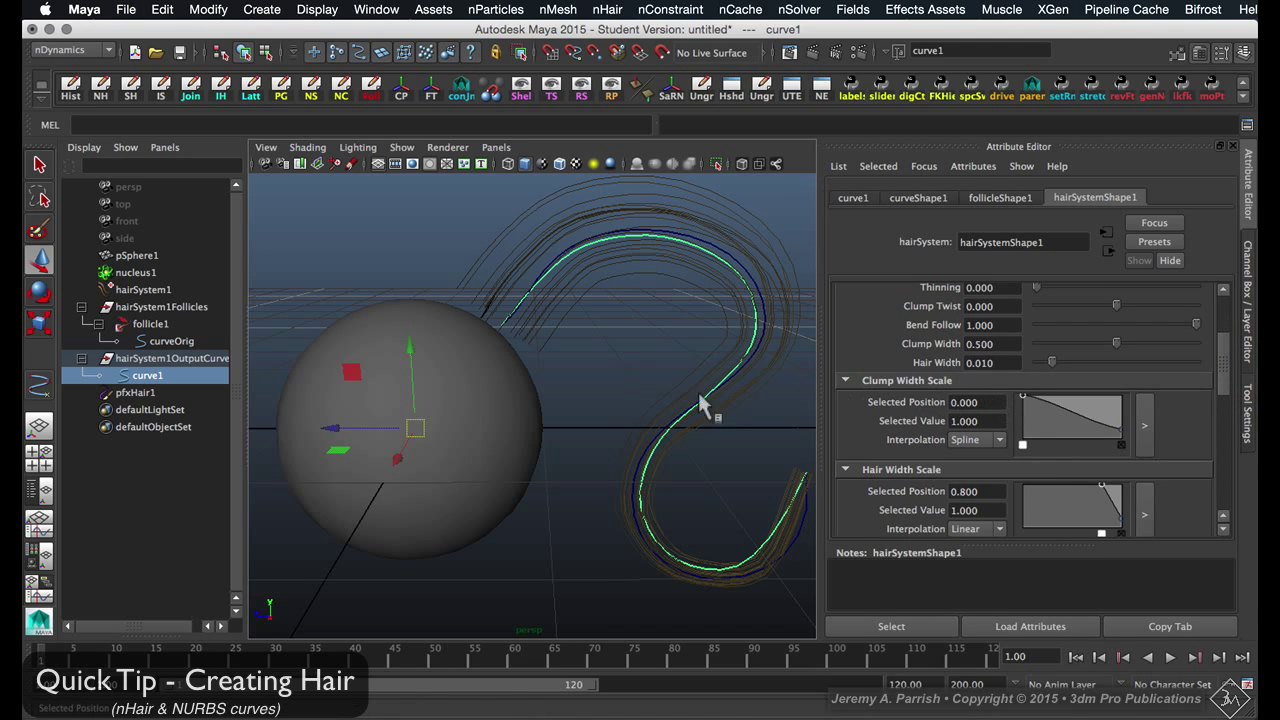
key("w")
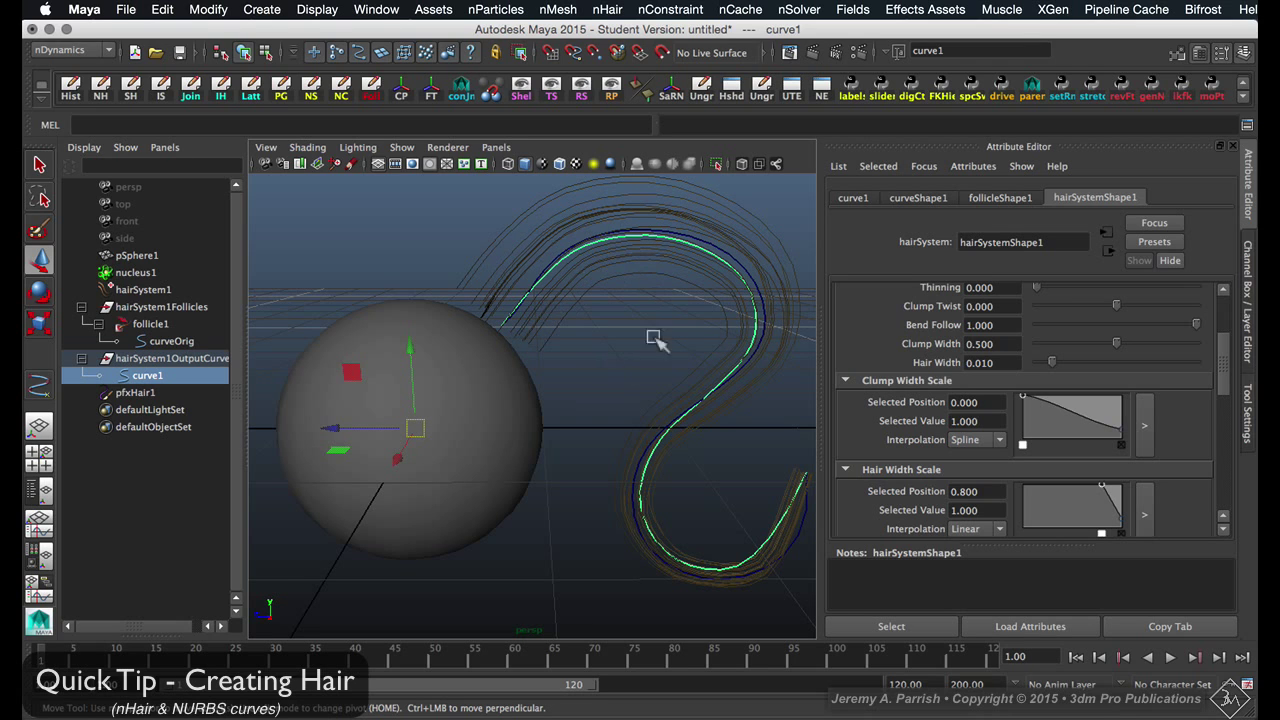
scroll(1065, 307, "up", 4)
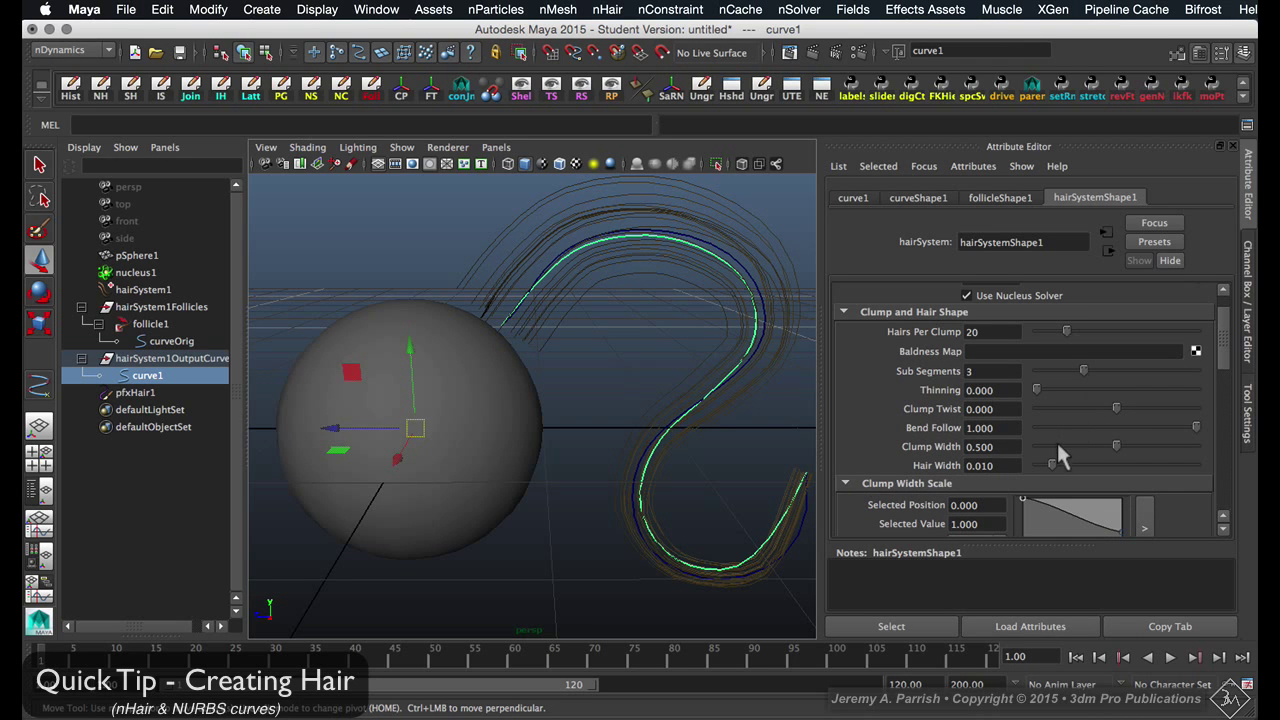
left_click_drag(1227, 352, 1225, 382)
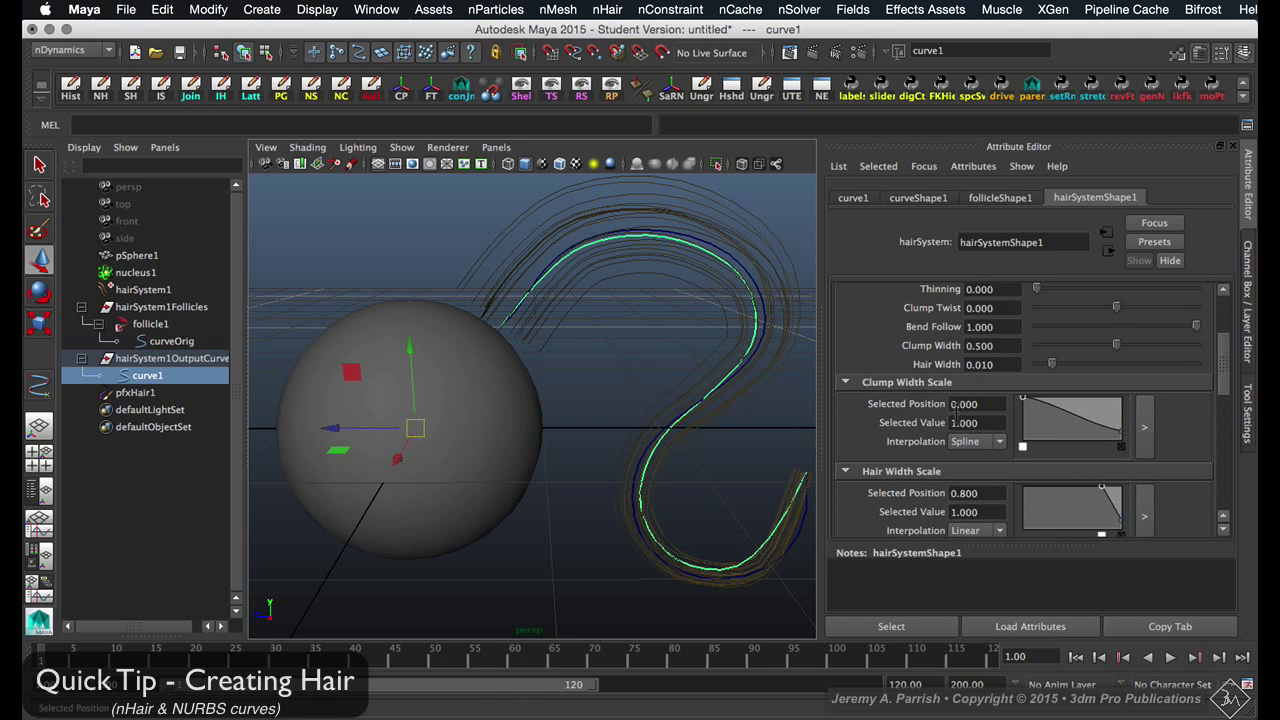
scroll(990, 470, "down", 7)
scroll(986, 409, "up", 5)
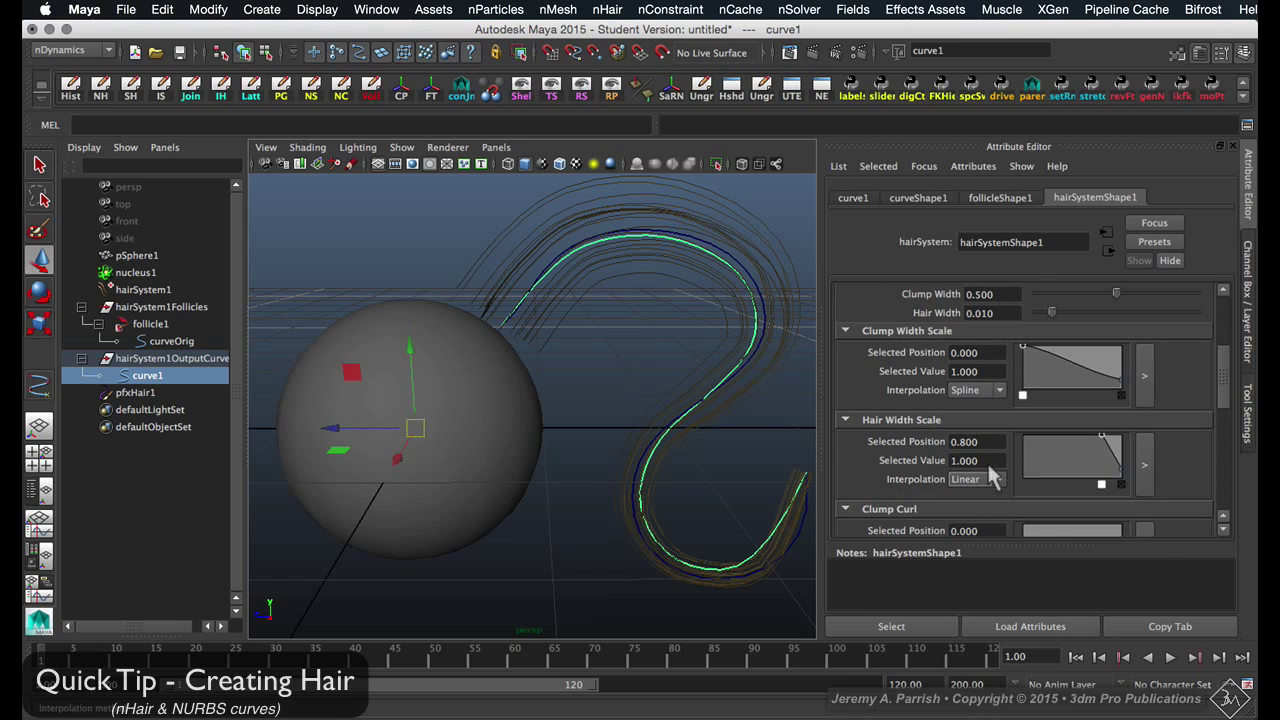
left_click_drag(1020, 352, 982, 350)
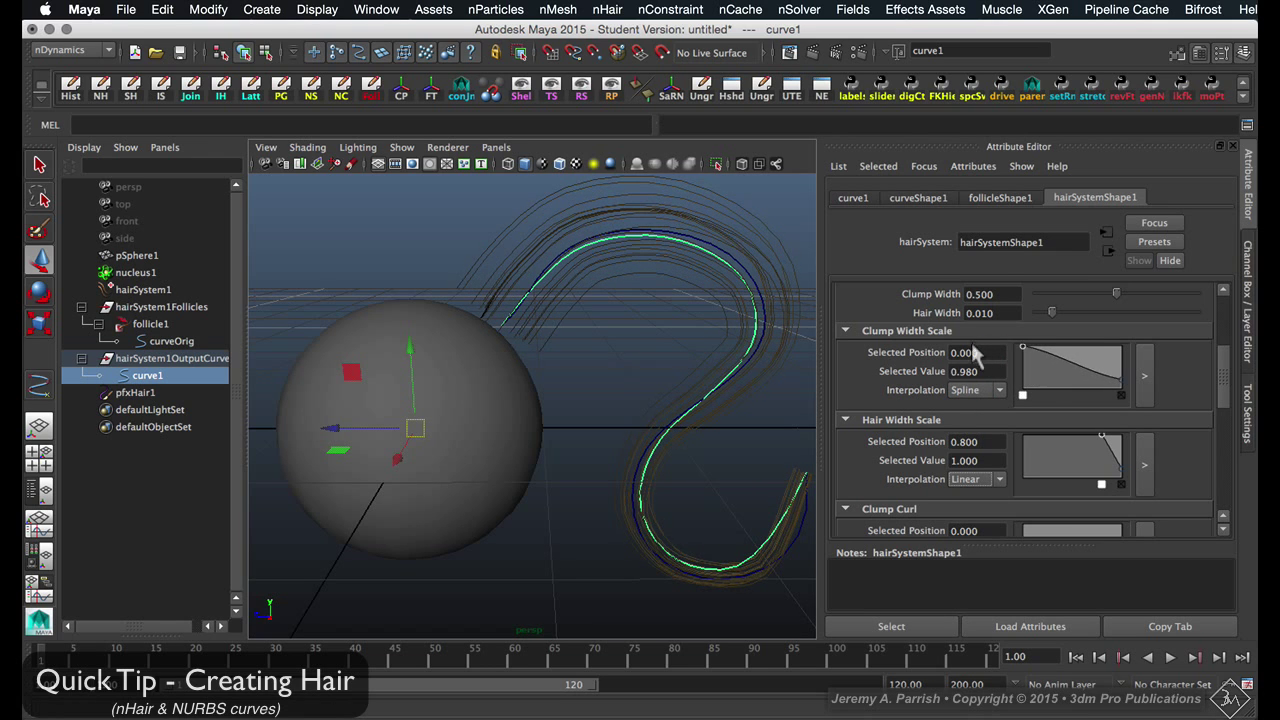
left_click_drag(1022, 347, 1069, 353)
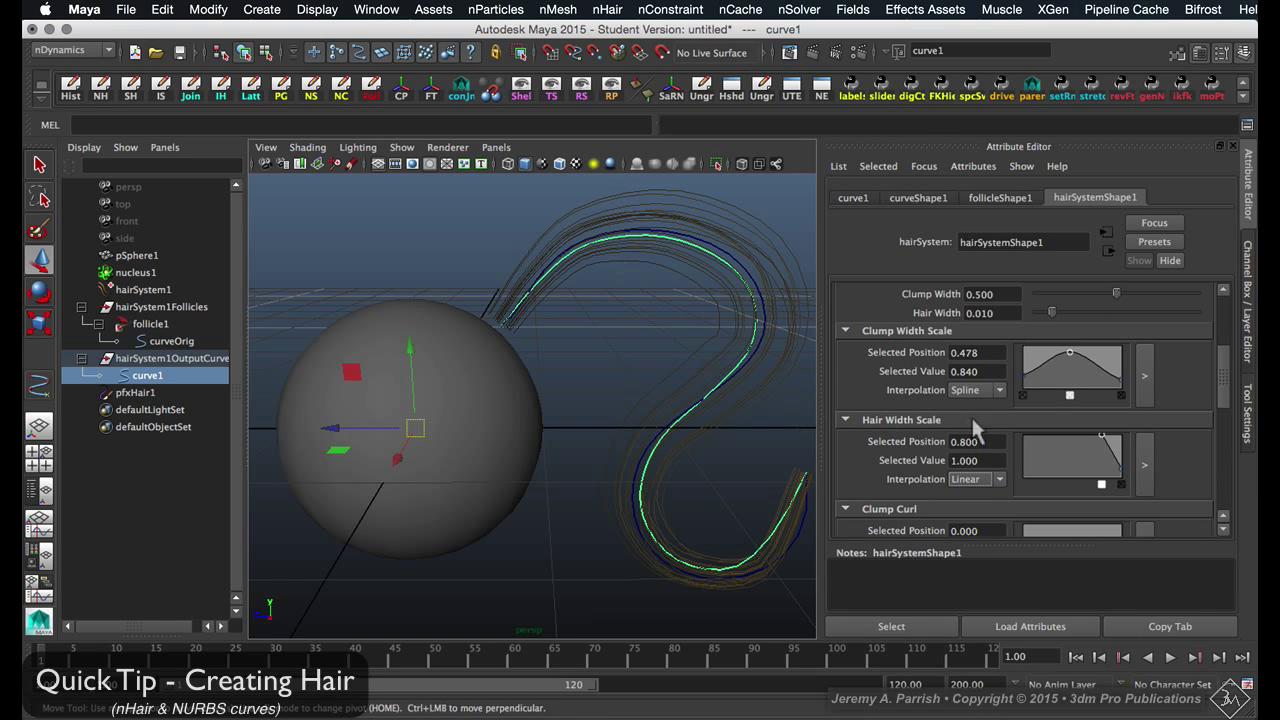
Add a dip near the tip of the Clump Width Scale ramp and place points with value 1.000 at positions 0.209 and 0.504
left_click_drag(1125, 377, 1040, 341)
left_click(1083, 360)
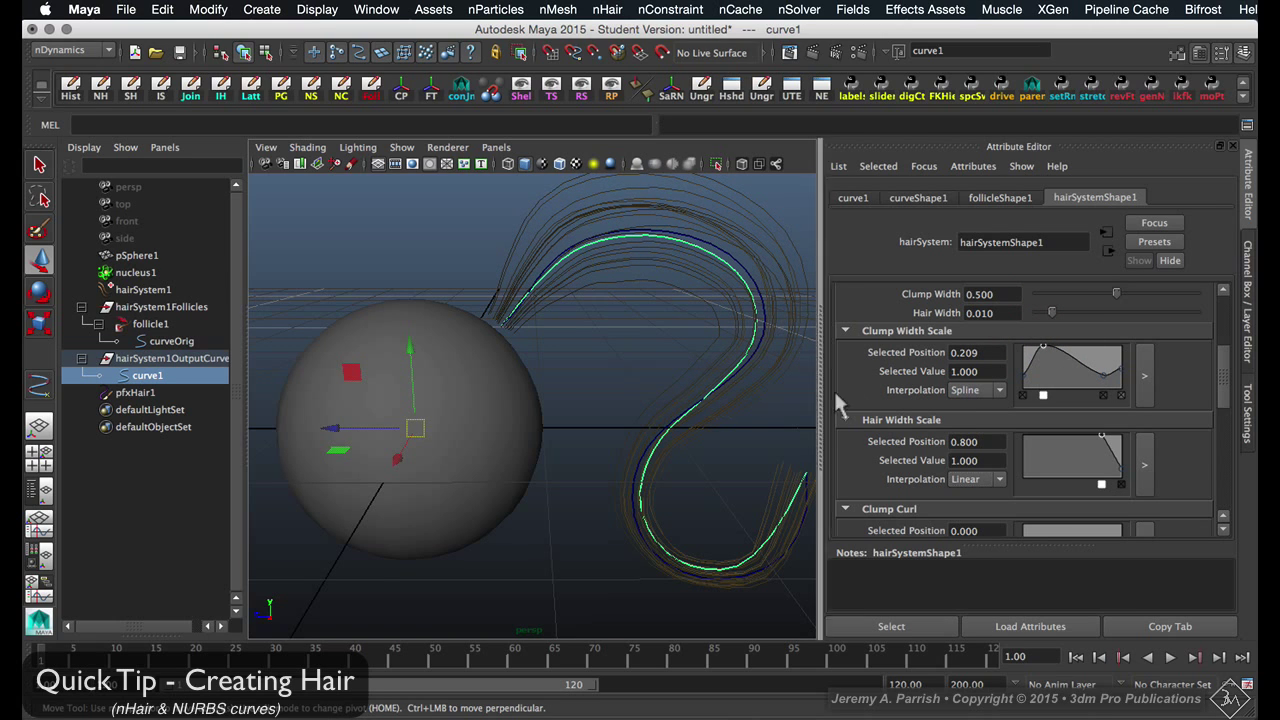
left_click(1070, 352)
left_click_drag(1068, 348, 1069, 342)
right_click_drag(608, 438, 547, 396, "alt")
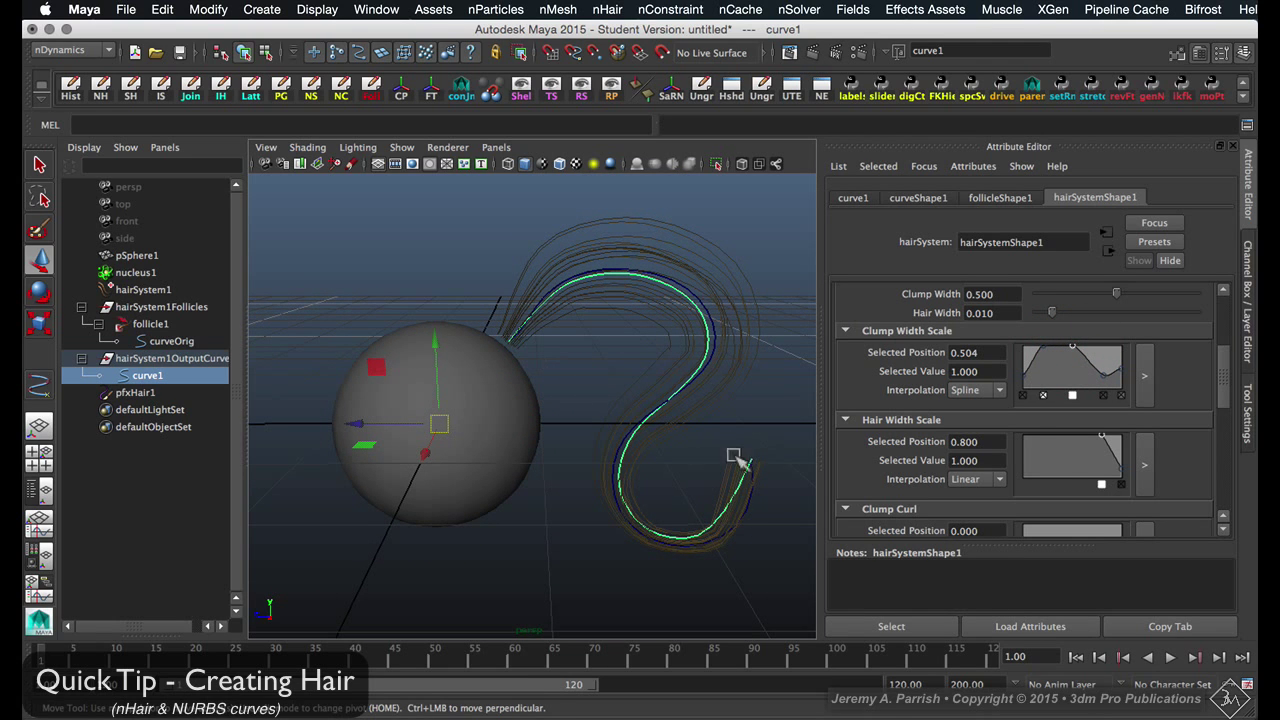
Taper the Hair Width Scale ramp to value 0.320 at position 0.504 and 0.040 at the tip, and render the view
scroll(975, 480, "up", 2)
scroll(952, 443, "down", 2)
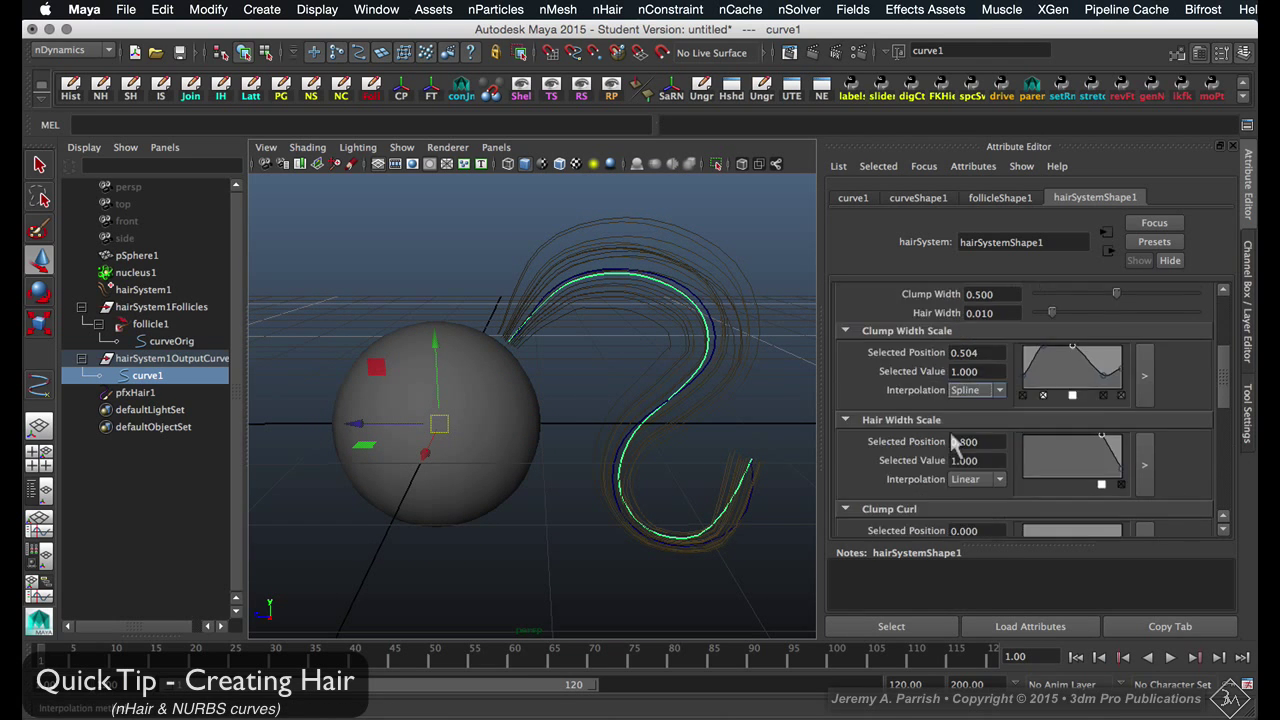
scroll(958, 440, "down", 2)
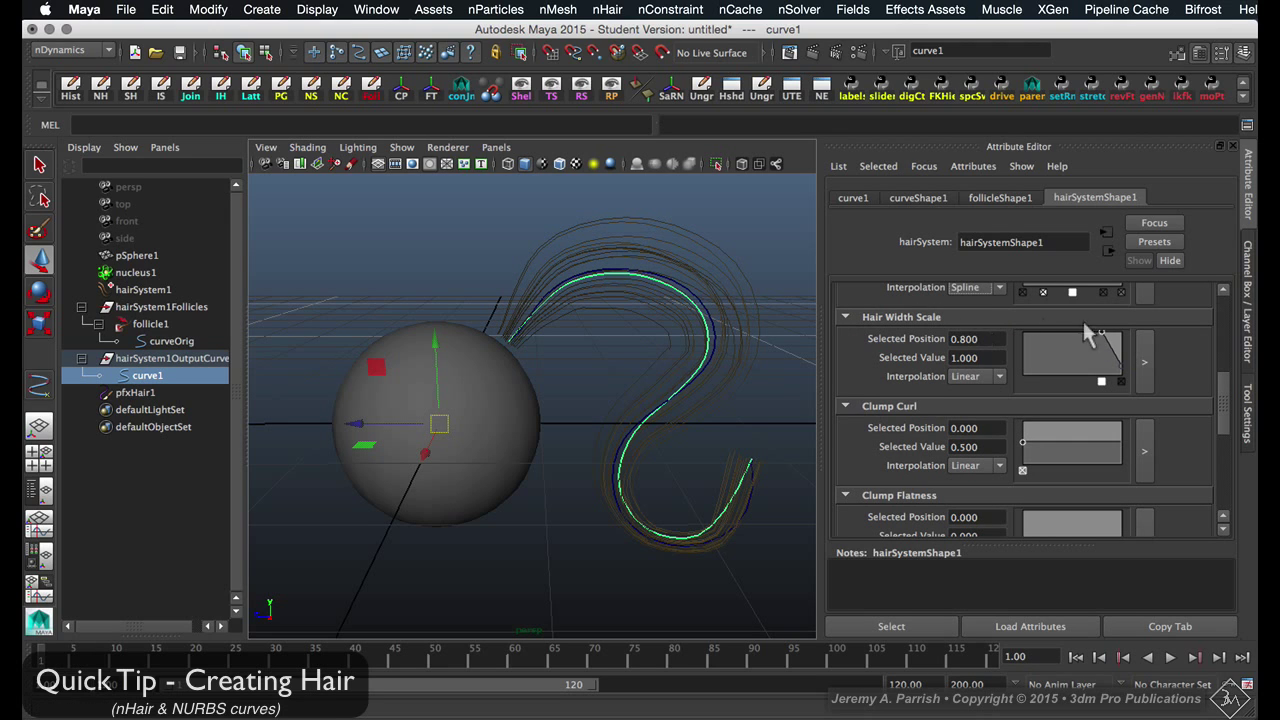
left_click_drag(1098, 334, 1122, 375)
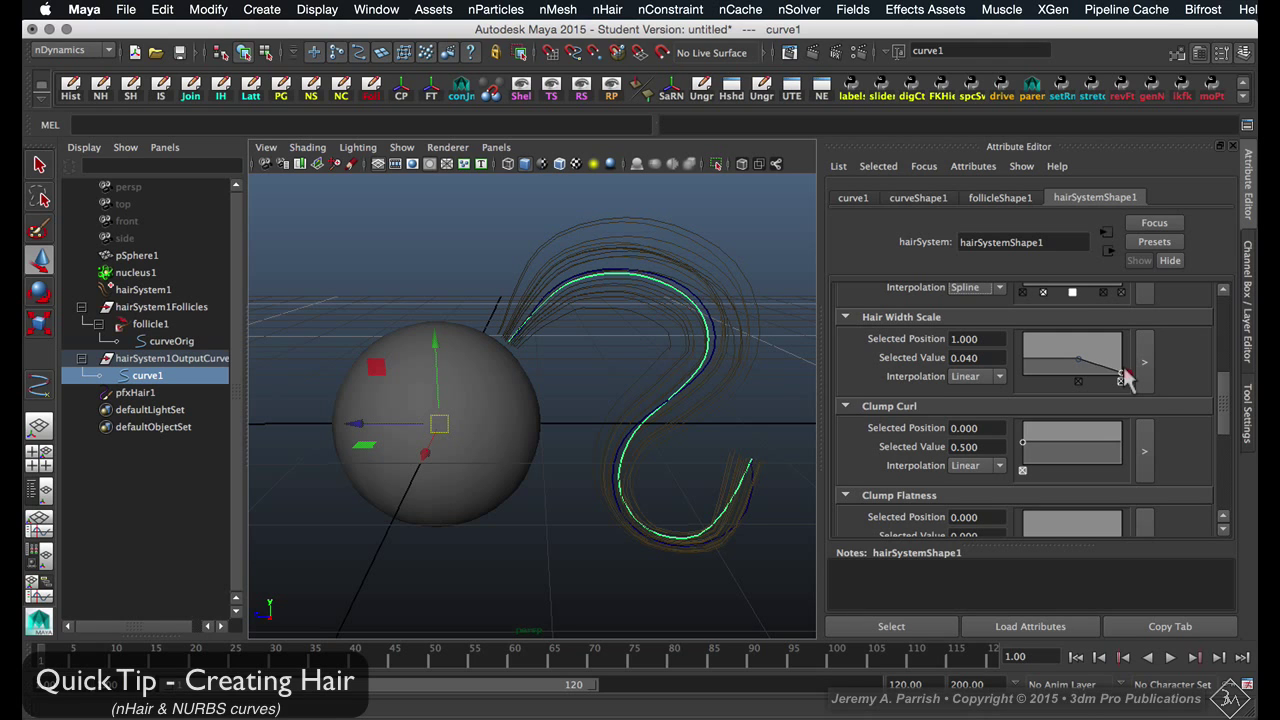
left_click_drag(1078, 368, 1072, 362)
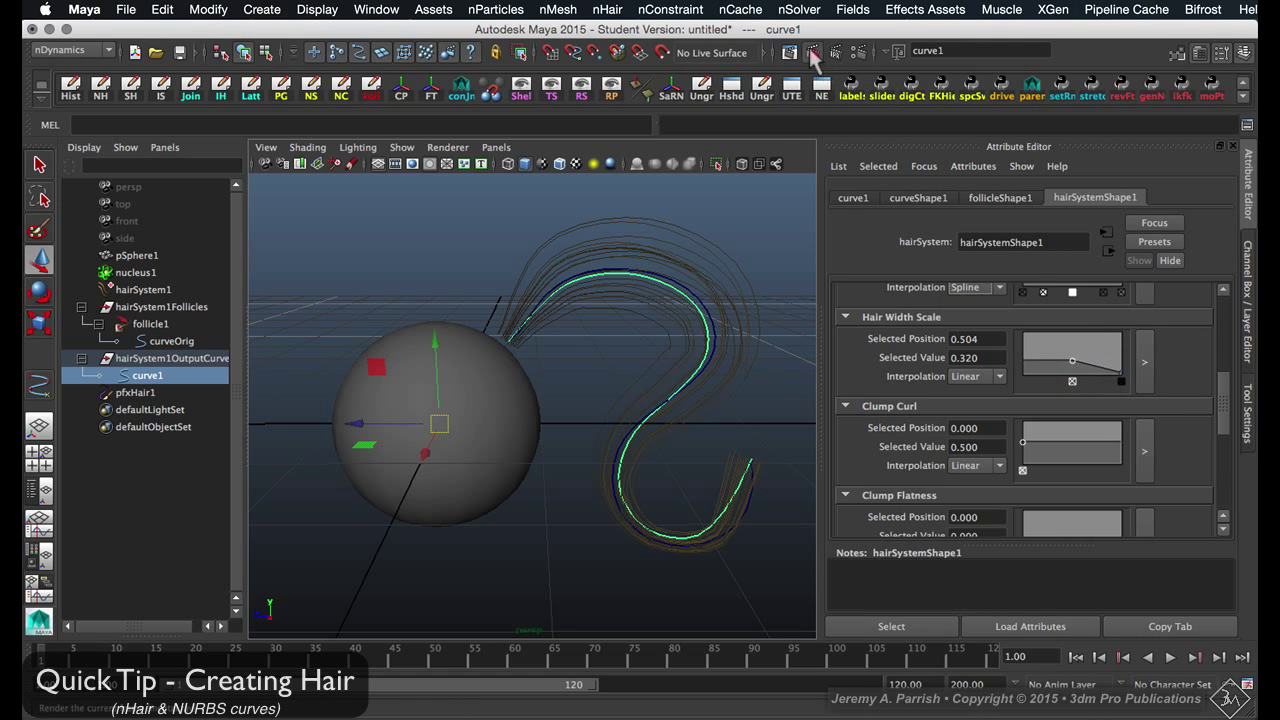
left_click(811, 52)
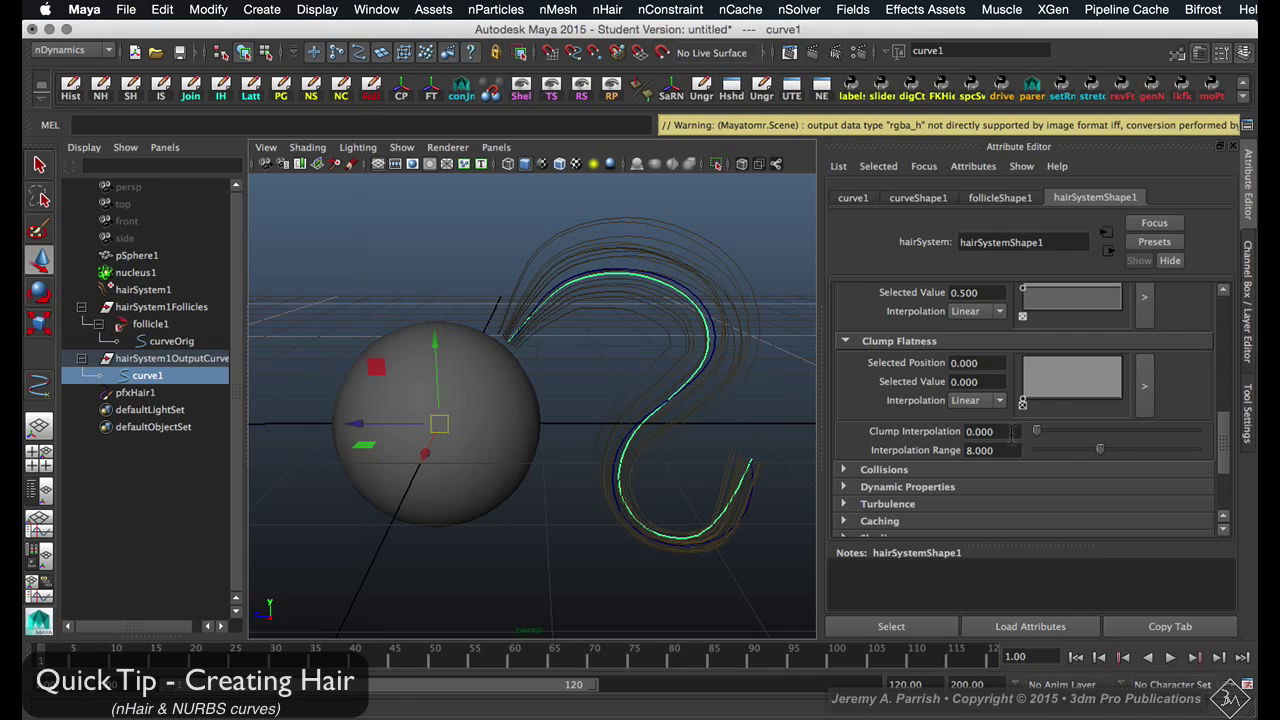
Raise the Clump Flatness ramp to value 0.760 at position 0.000
left_click_drag(1097, 447, 1022, 388)
key("ctrl+z")
key("ctrl+z")
key("ctrl+z")
left_click_drag(728, 406, 680, 393, "alt")
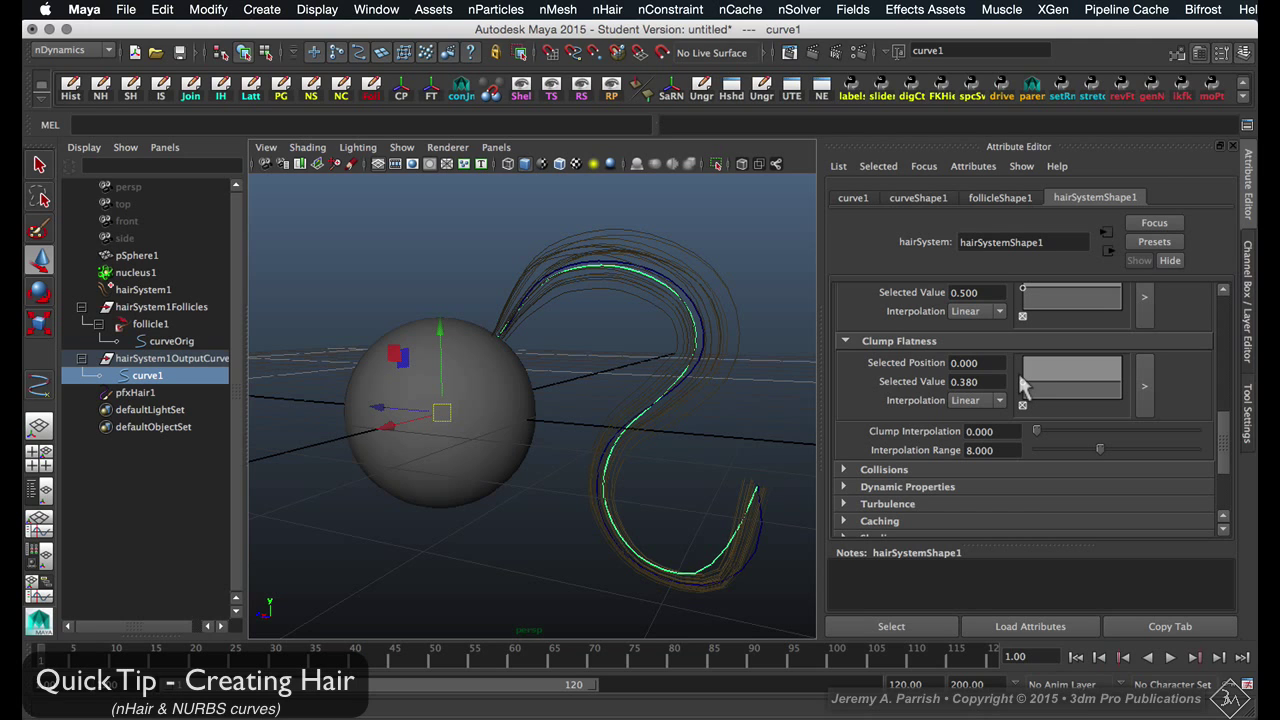
left_click_drag(1020, 383, 1018, 370)
left_click_drag(657, 414, 543, 400, "alt")
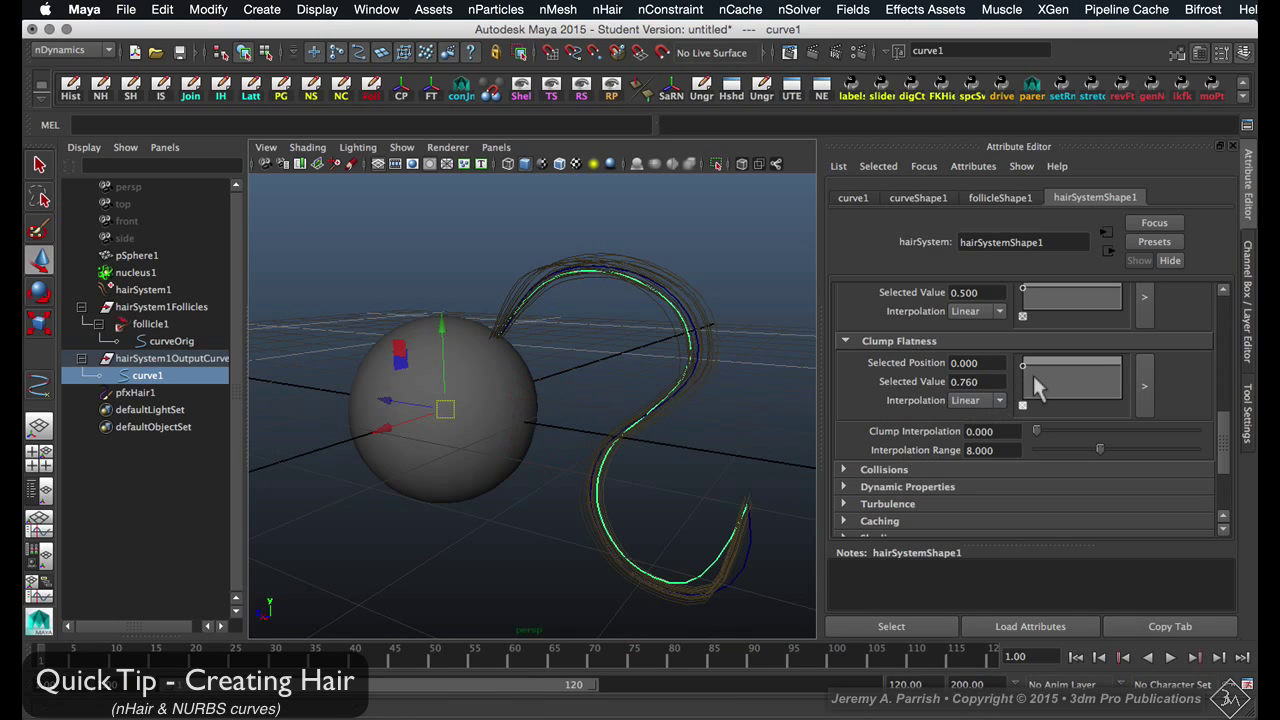
Try a Clump Flatness ramp point at position 0.417 with value 0.320
left_click_drag(1020, 364, 1057, 371)
left_click_drag(629, 366, 694, 357, "alt")
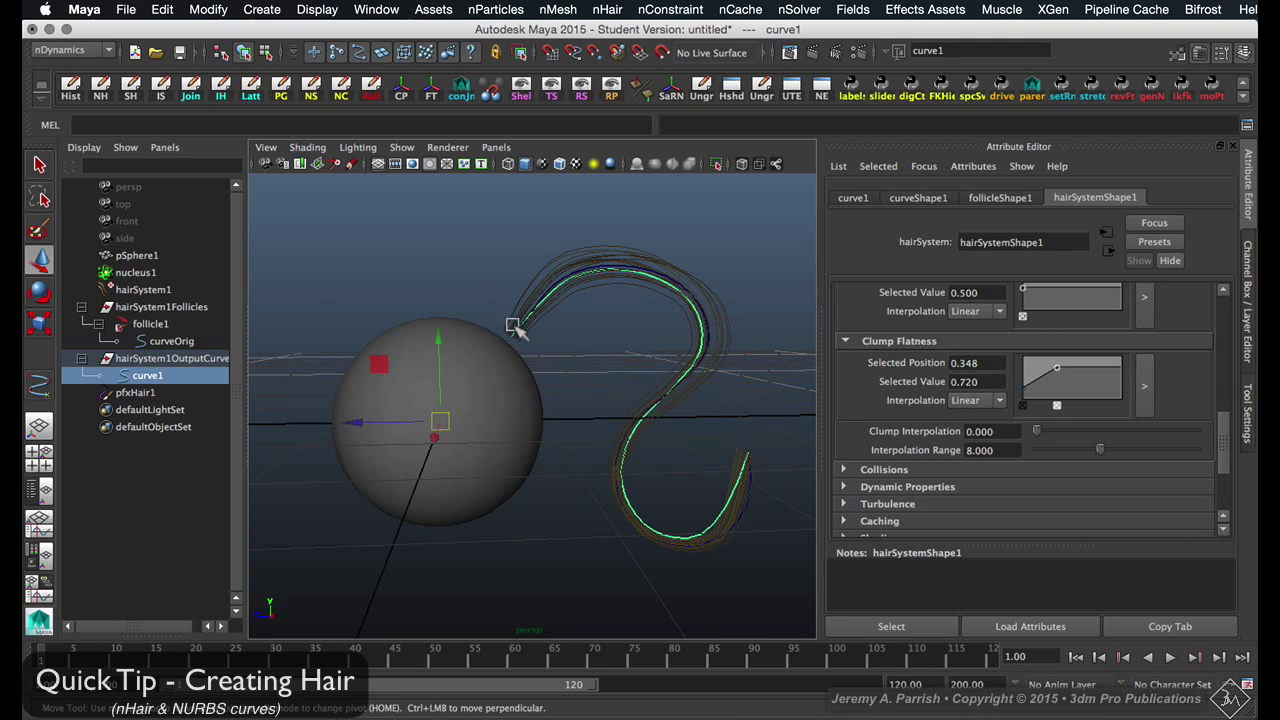
left_click_drag(1057, 368, 1064, 392)
left_click(1064, 382)
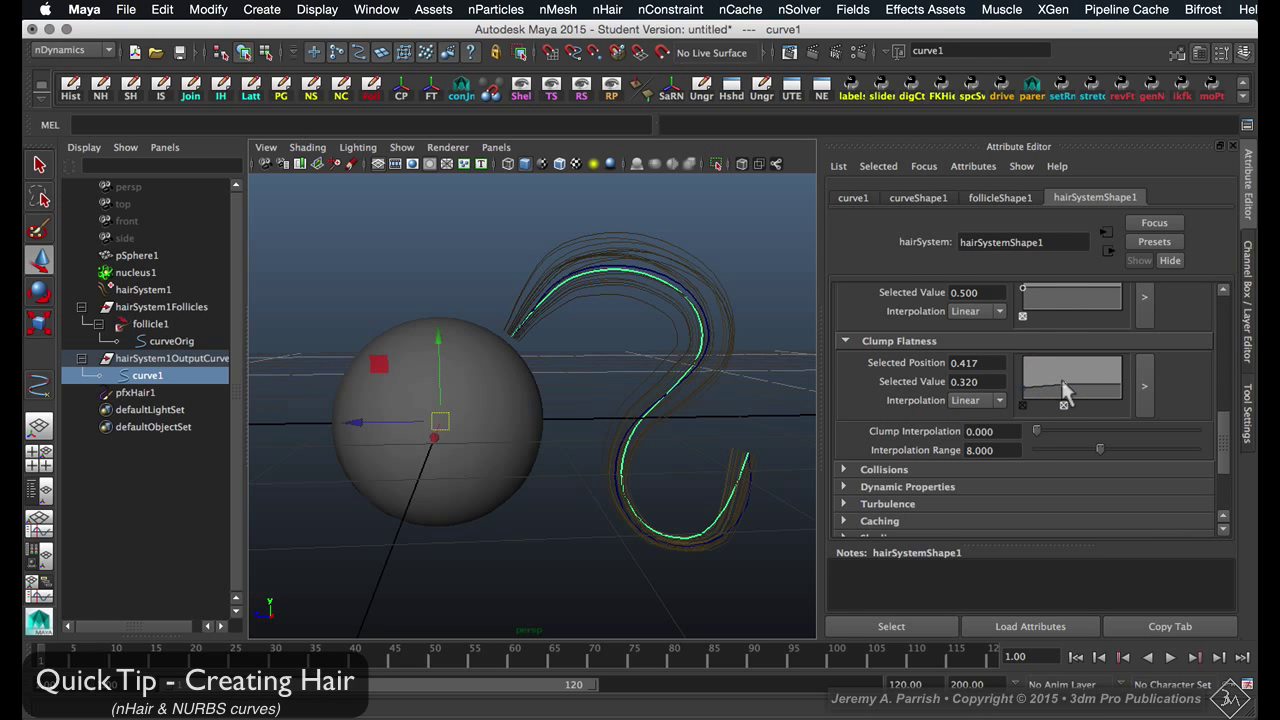
Delete the added Clump Flatness ramp point and lower the point at position 0.000 to value 0.000
left_click(1064, 405)
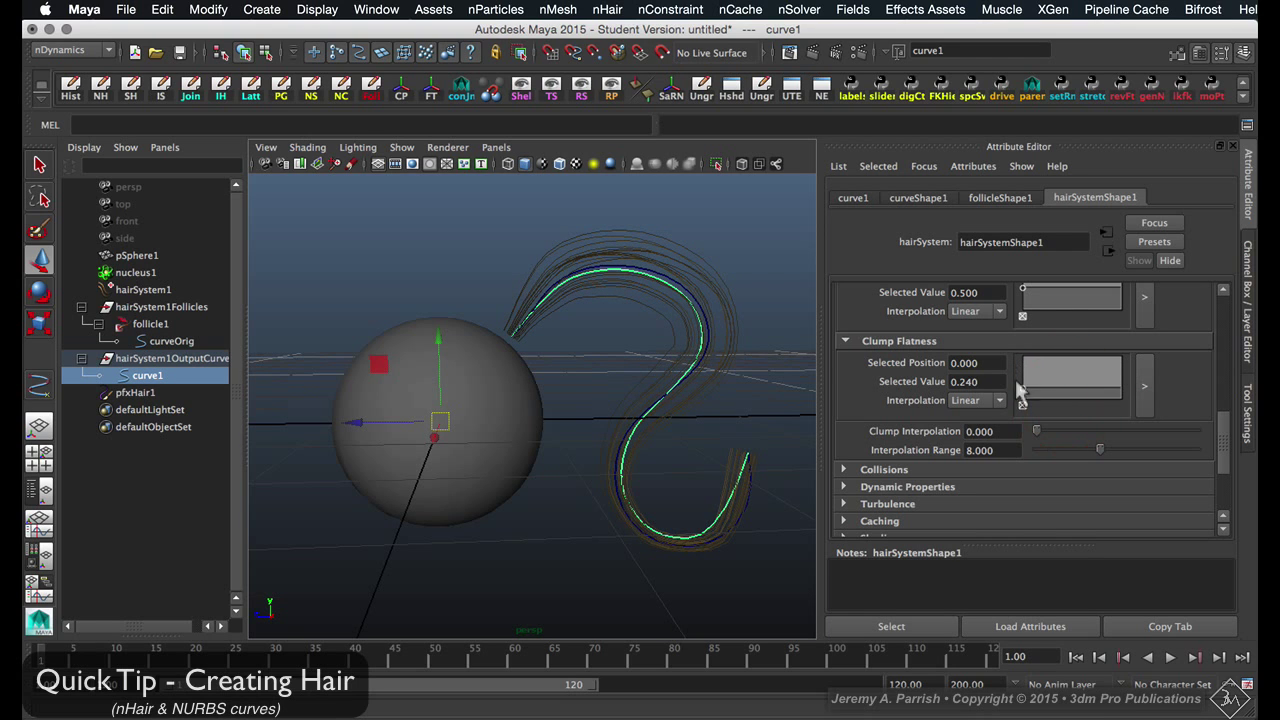
left_click_drag(1018, 393, 1014, 398)
left_click(1020, 400)
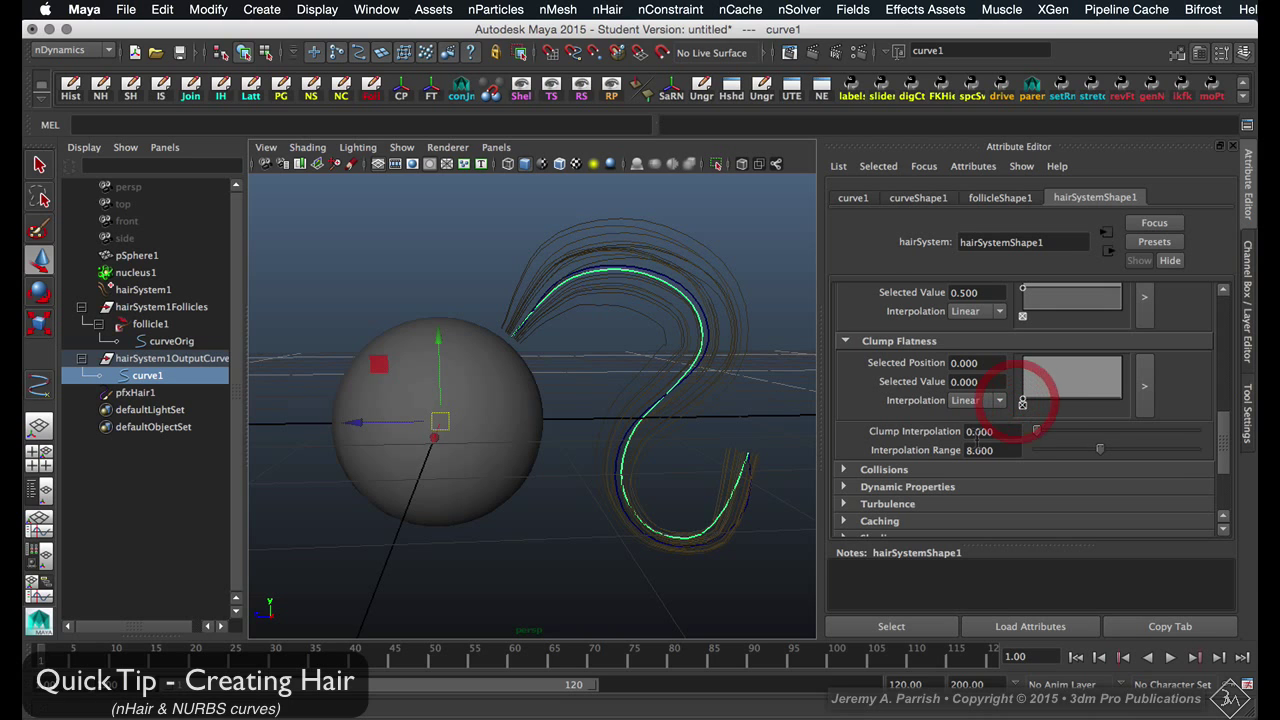
Set the hair system's shading Hair Color to the yellow preset swatch
scroll(850, 415, "down", 4)
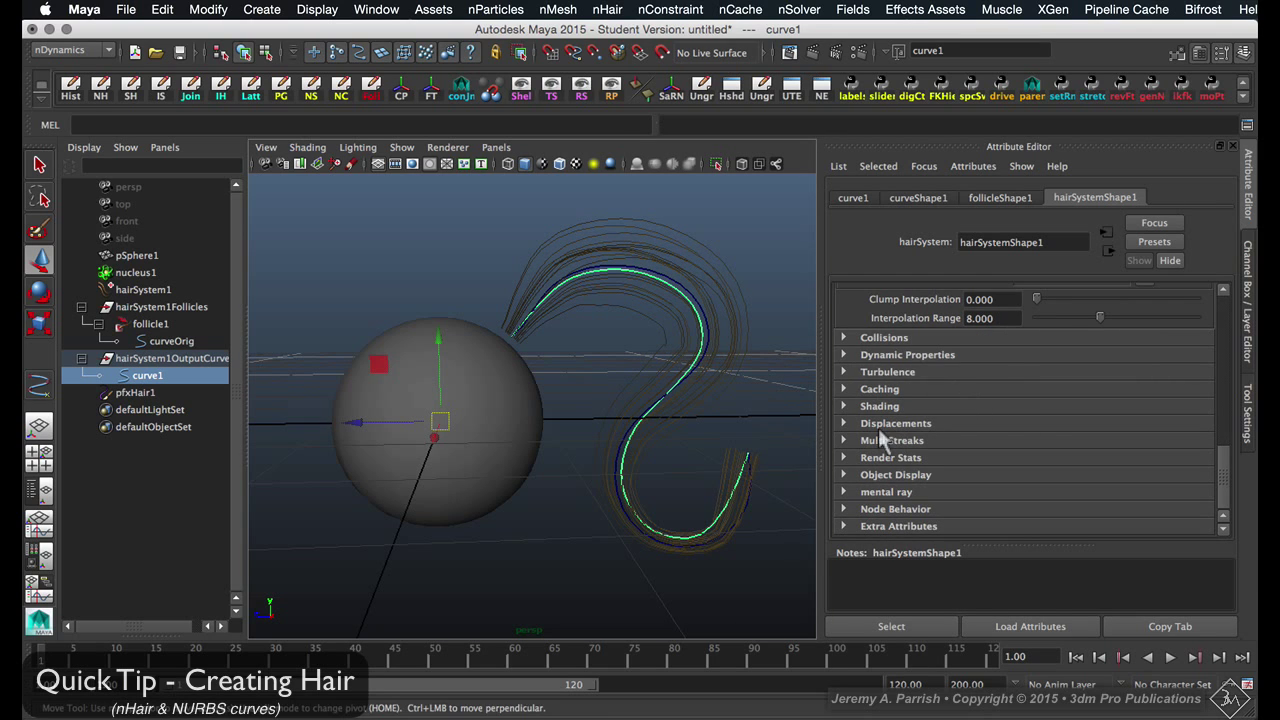
left_click_drag(665, 395, 682, 430, "alt")
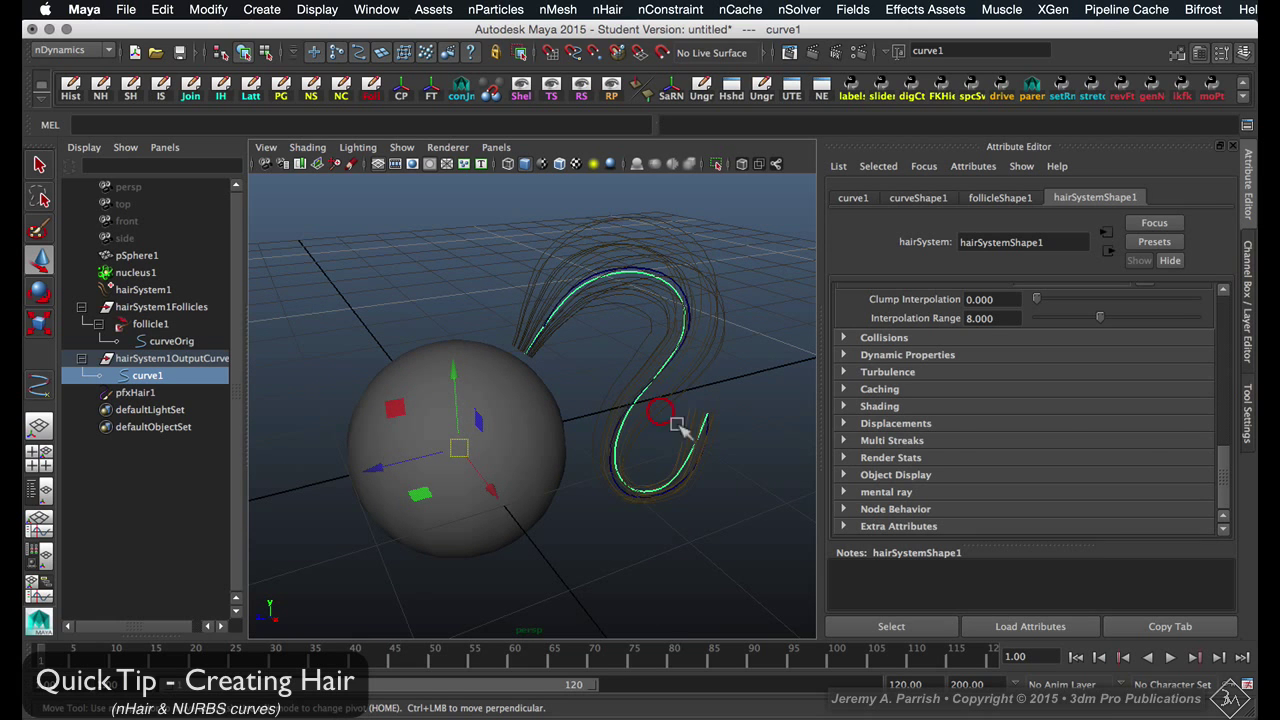
left_click(843, 406)
scroll(932, 415, "down", 3)
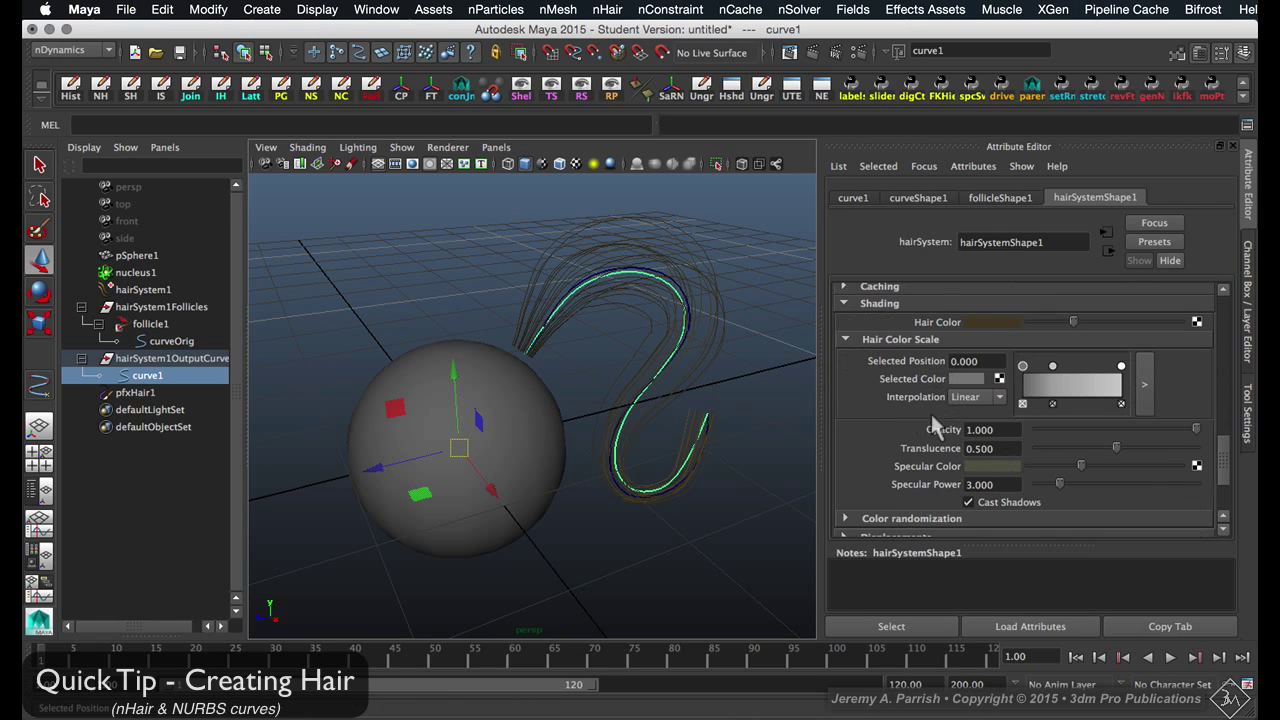
left_click(982, 323)
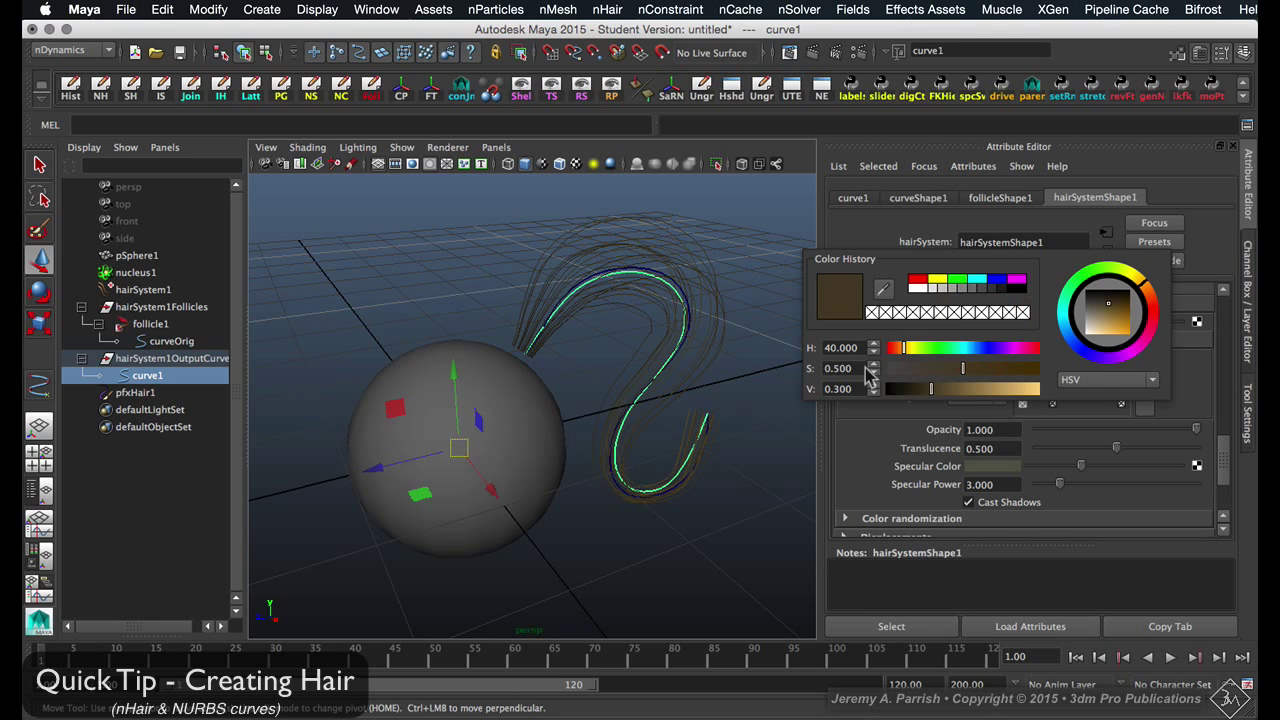
left_click(939, 283)
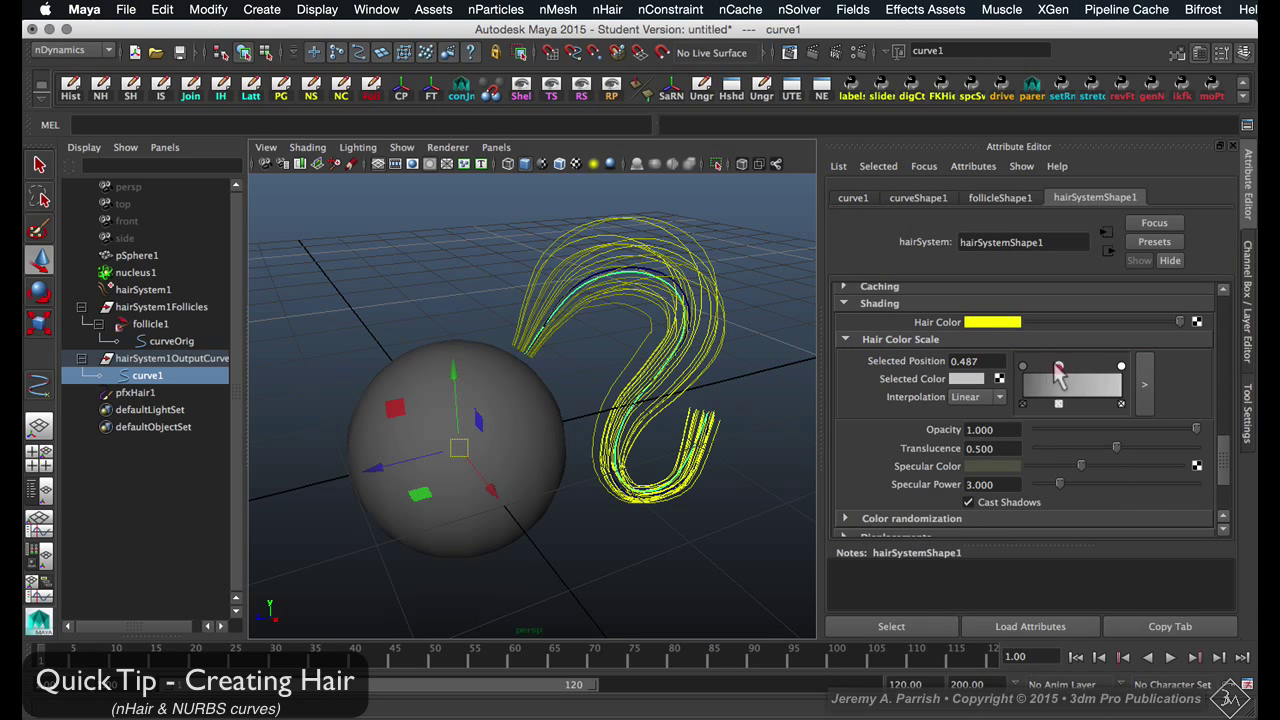
Move the root point of the Hair Color Scale ramp to position 0.183 and the middle point to 0.643
mouse_move(1058, 365)
left_mouse_down()
mouse_move(1073, 366)
mouse_move(1035, 366)
left_mouse_up()
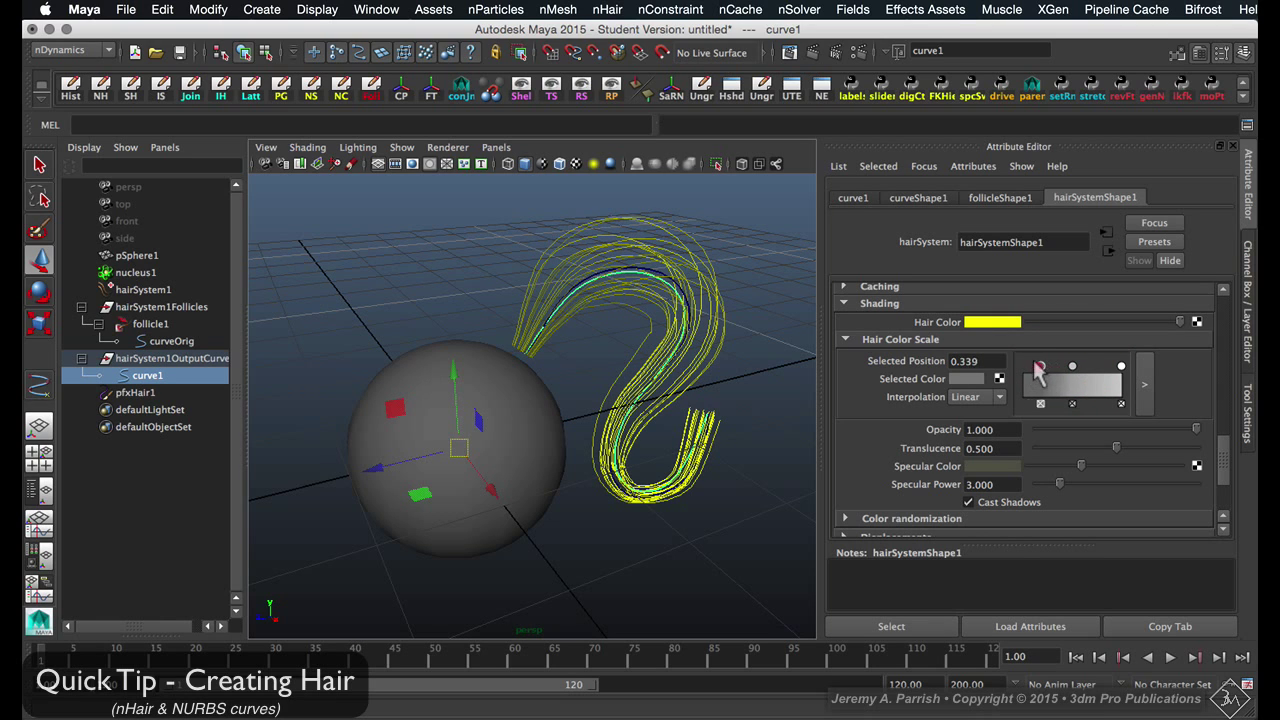
left_click(1121, 366)
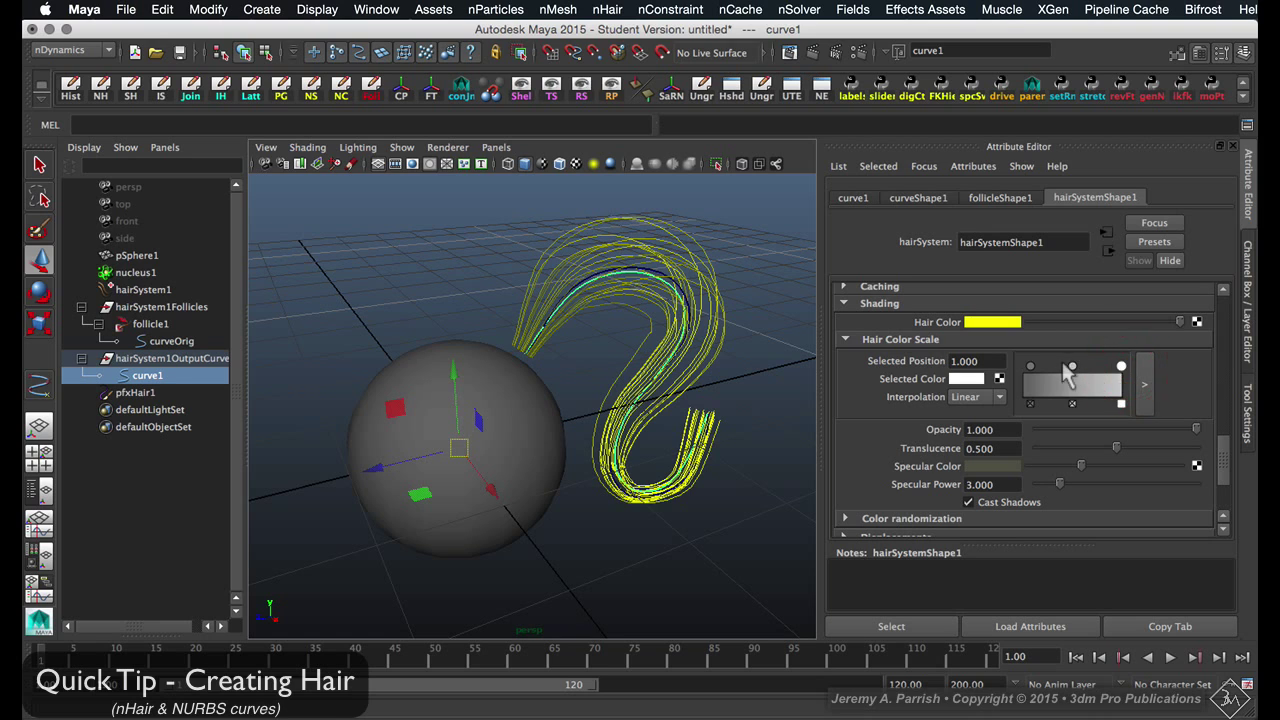
left_click(1076, 366)
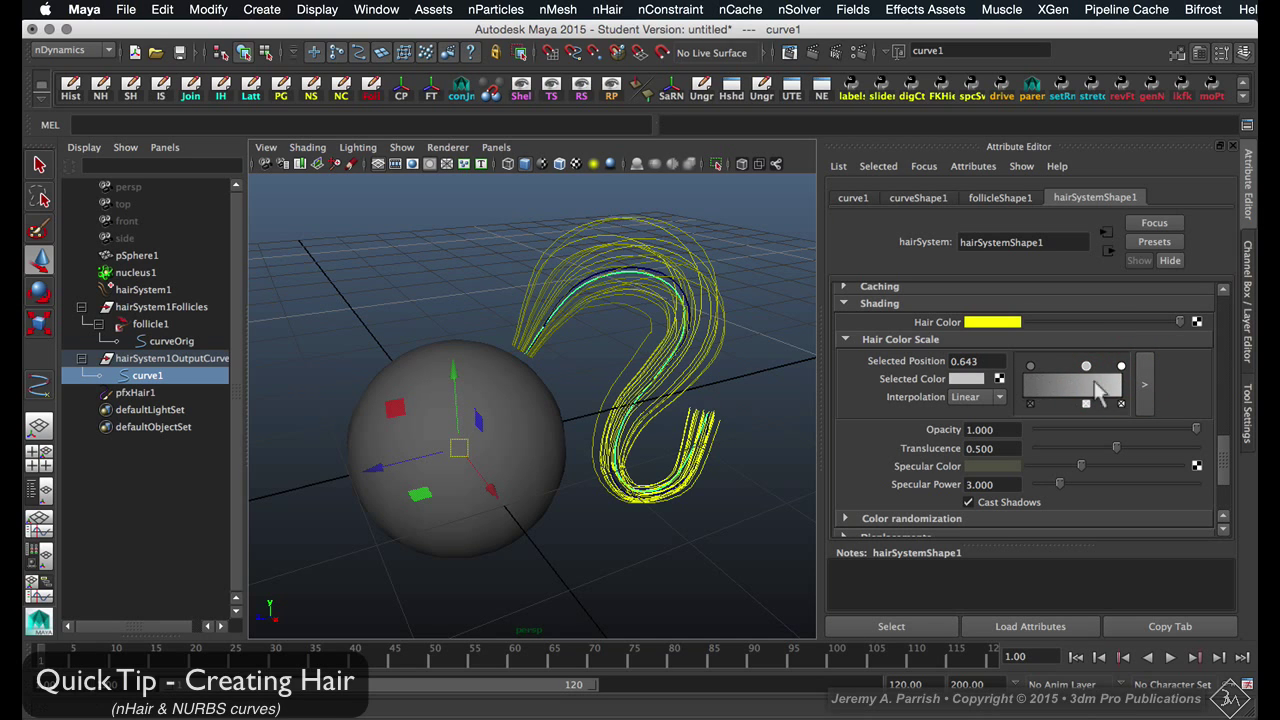
left_click_drag(1030, 367, 1038, 367)
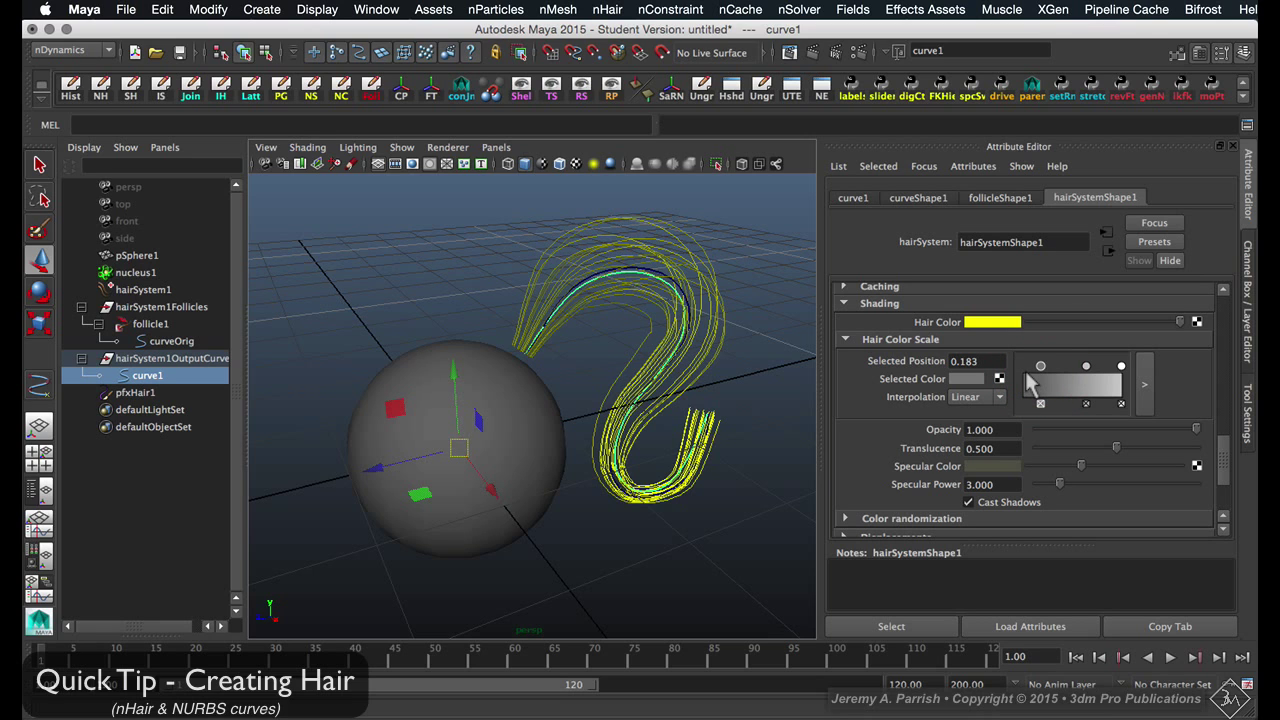
Color the Hair Color Scale ramp's root point dark red, placing it at position 0.096 and the middle point at 0.583
left_click(964, 380)
left_click_drag(910, 476, 1030, 472)
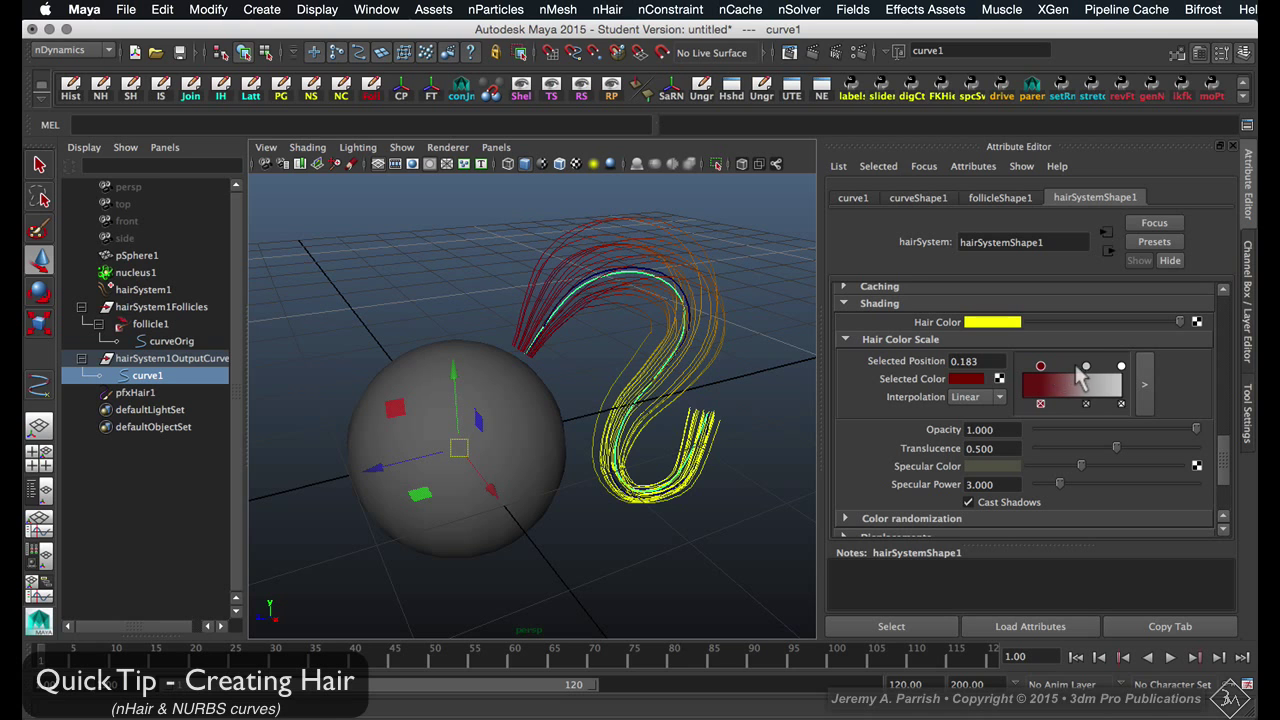
left_click_drag(1085, 366, 1033, 364)
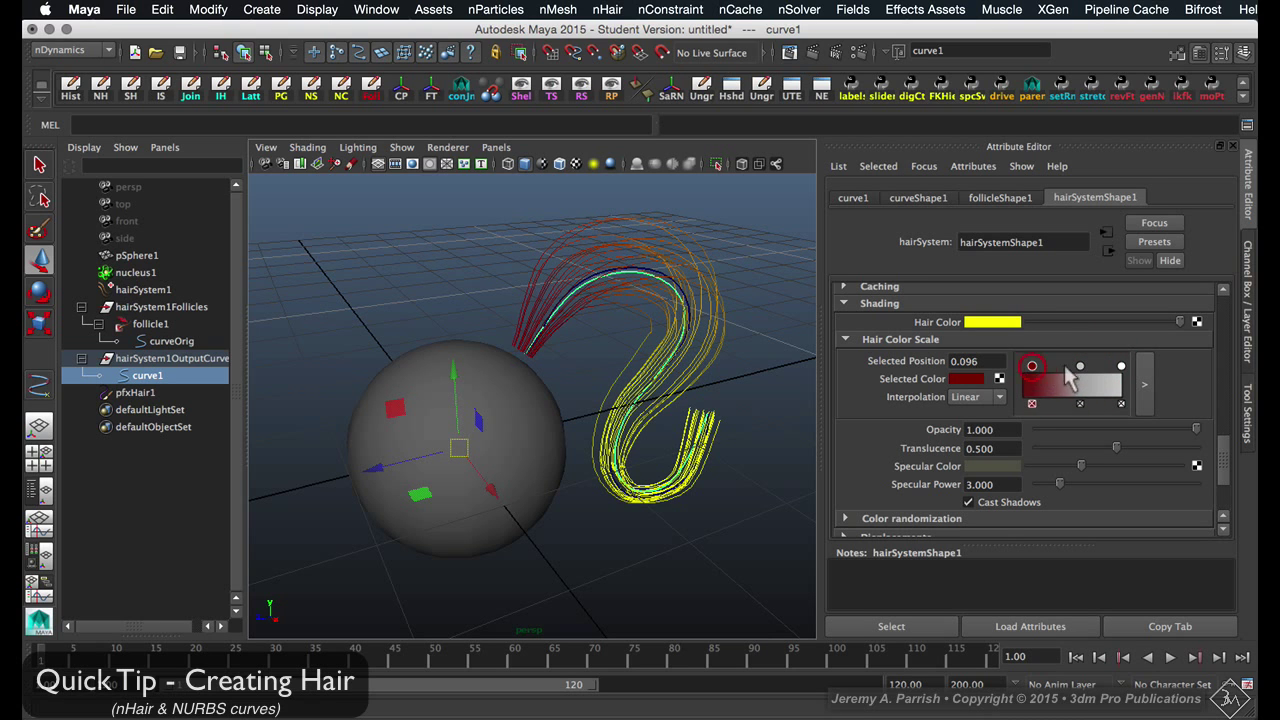
Render the current view to check the red-to-yellow hair
left_click_drag(705, 365, 663, 398, "alt")
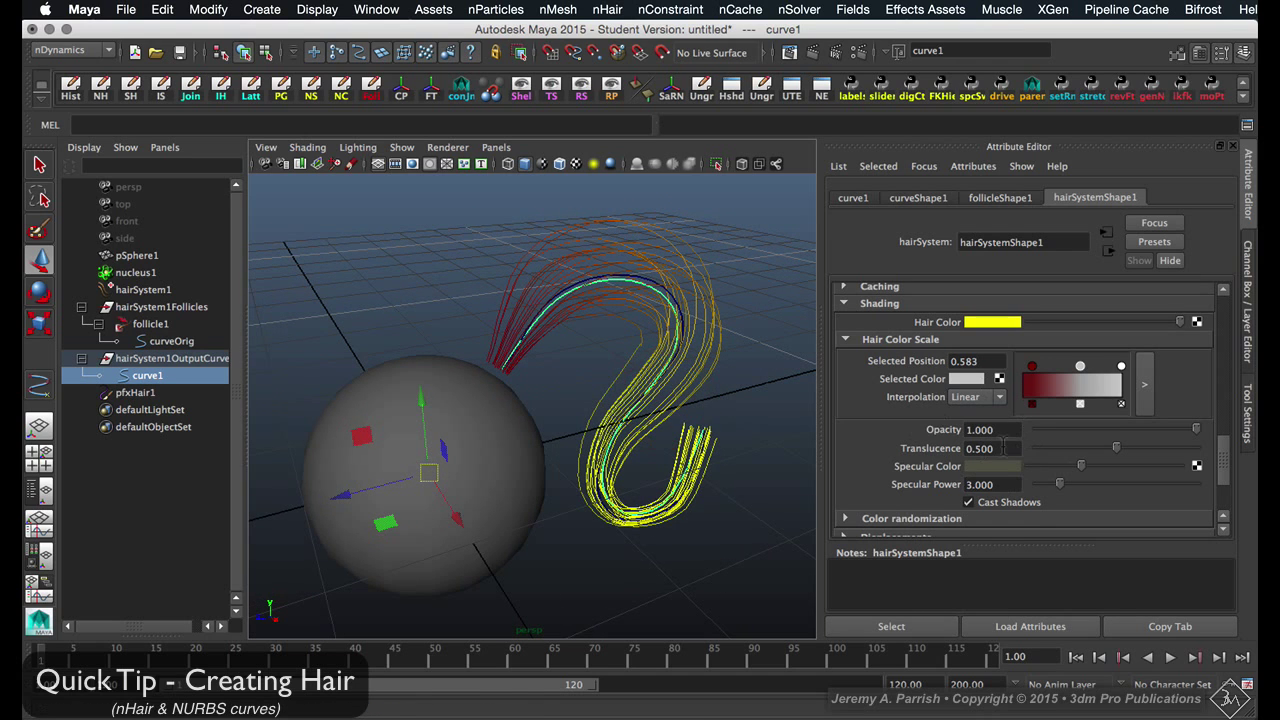
scroll(914, 422, "down", 2)
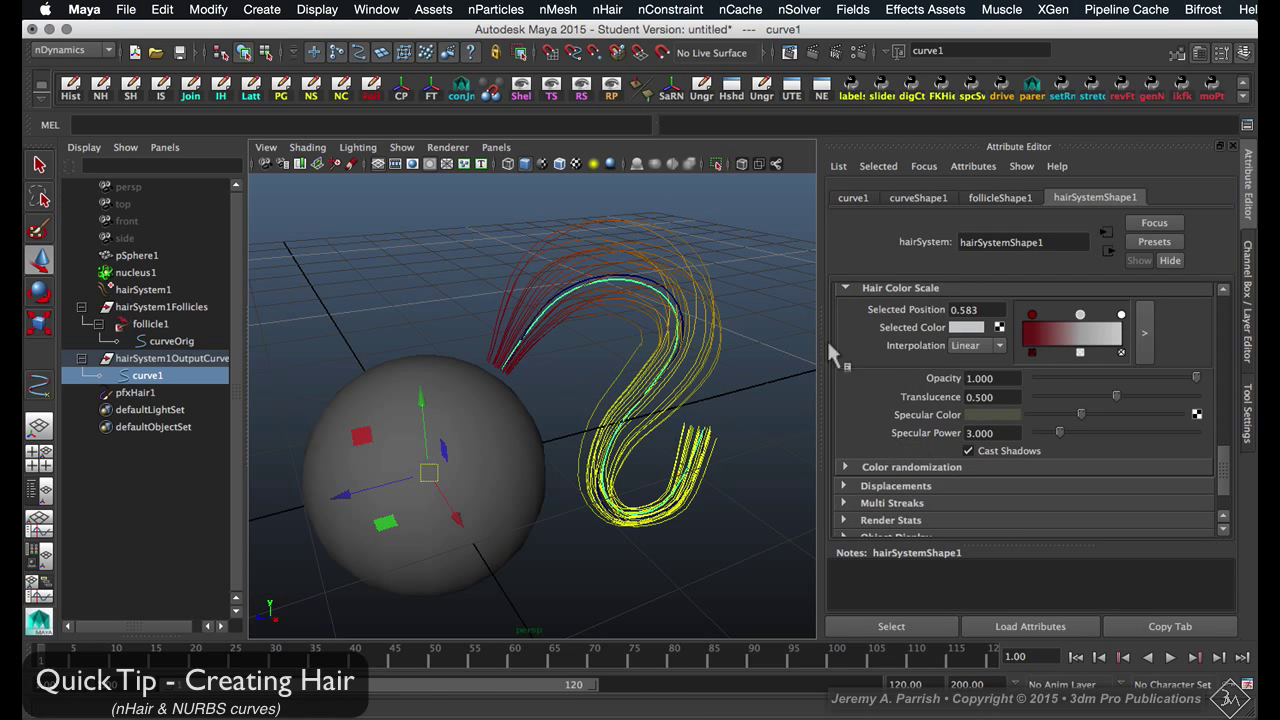
left_click(812, 52)
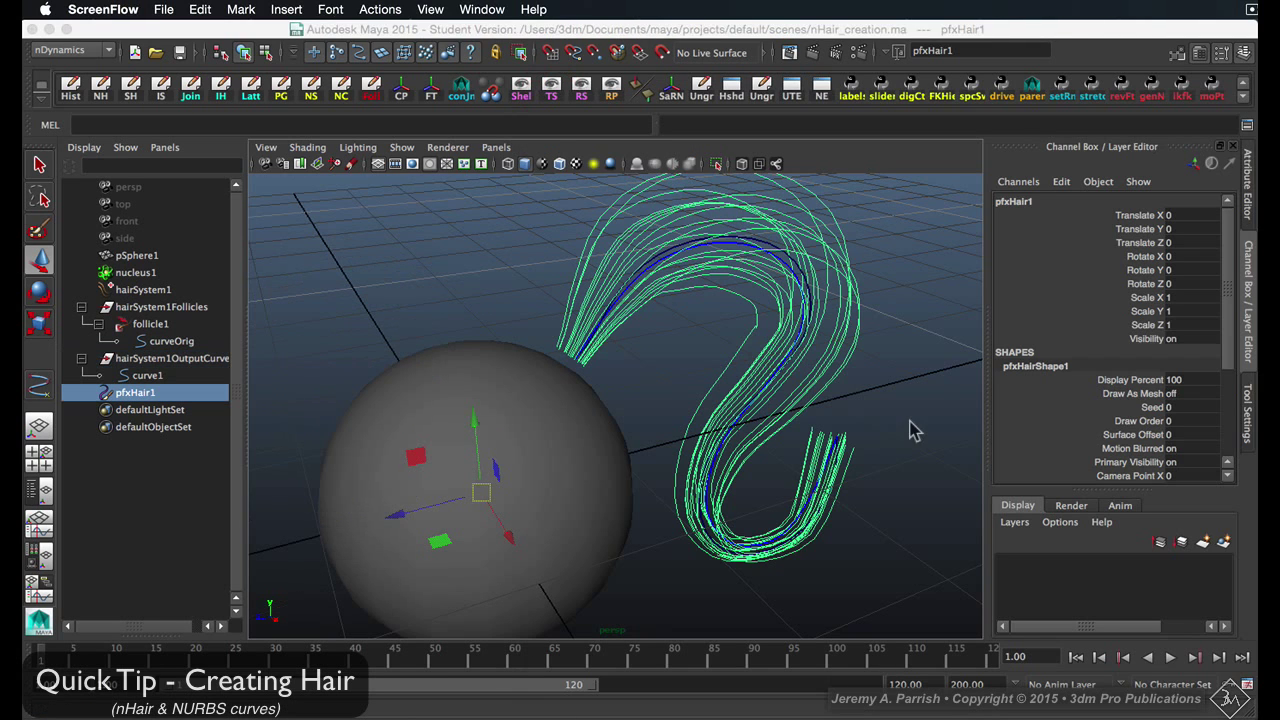
Deselect the hair and examine the colored clump around the sphere from several angles and distances
left_click(648, 358)
left_click(651, 365)
left_click_drag(651, 371, 555, 334, "alt")
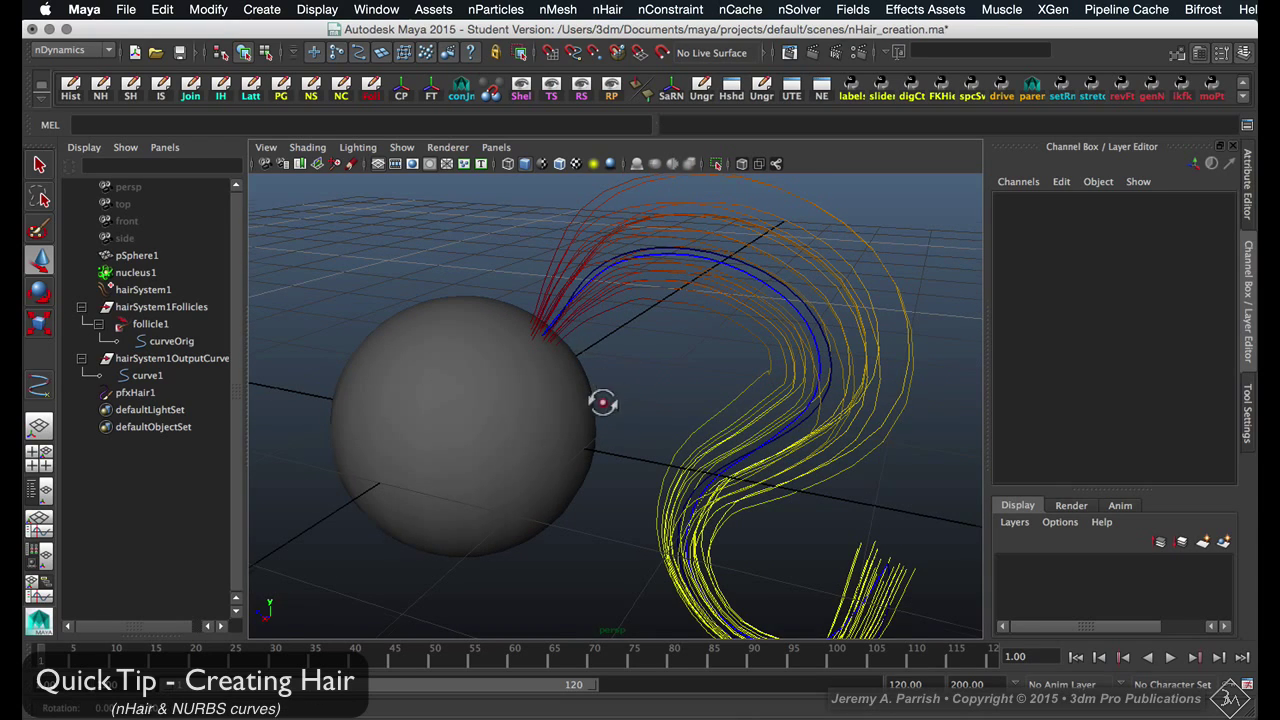
left_click_drag(600, 400, 833, 384, "alt")
right_click_drag(707, 368, 629, 336, "alt")
left_click_drag(663, 427, 607, 436, "alt")
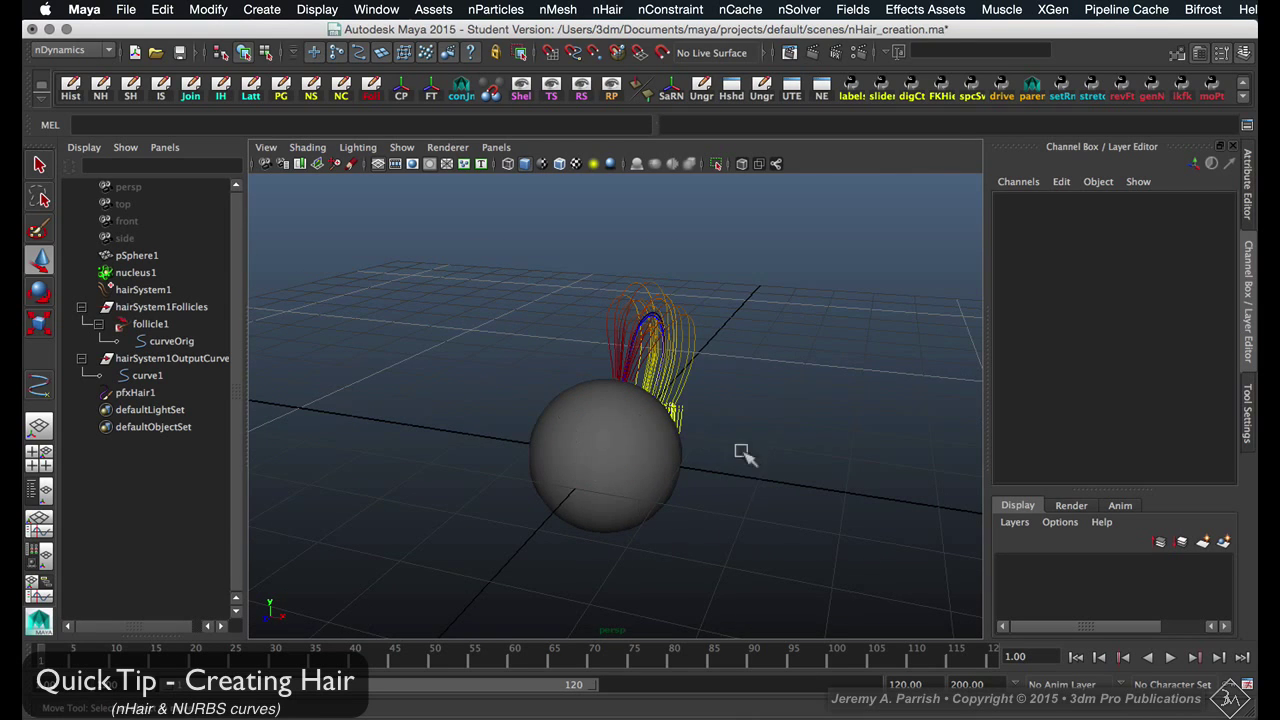
left_click_drag(741, 451, 651, 451, "alt")
right_click_drag(430, 364, 610, 520, "alt")
left_click_drag(605, 492, 551, 489, "alt")
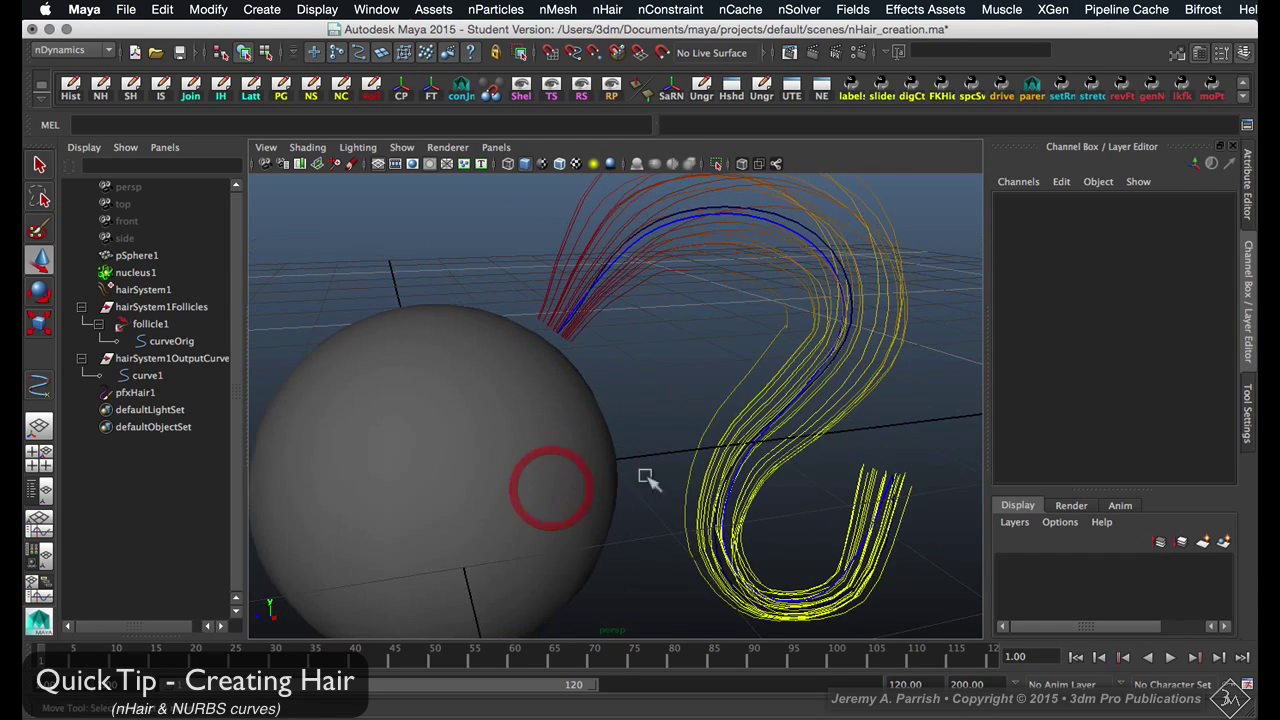
right_click_drag(648, 477, 578, 441, "alt")
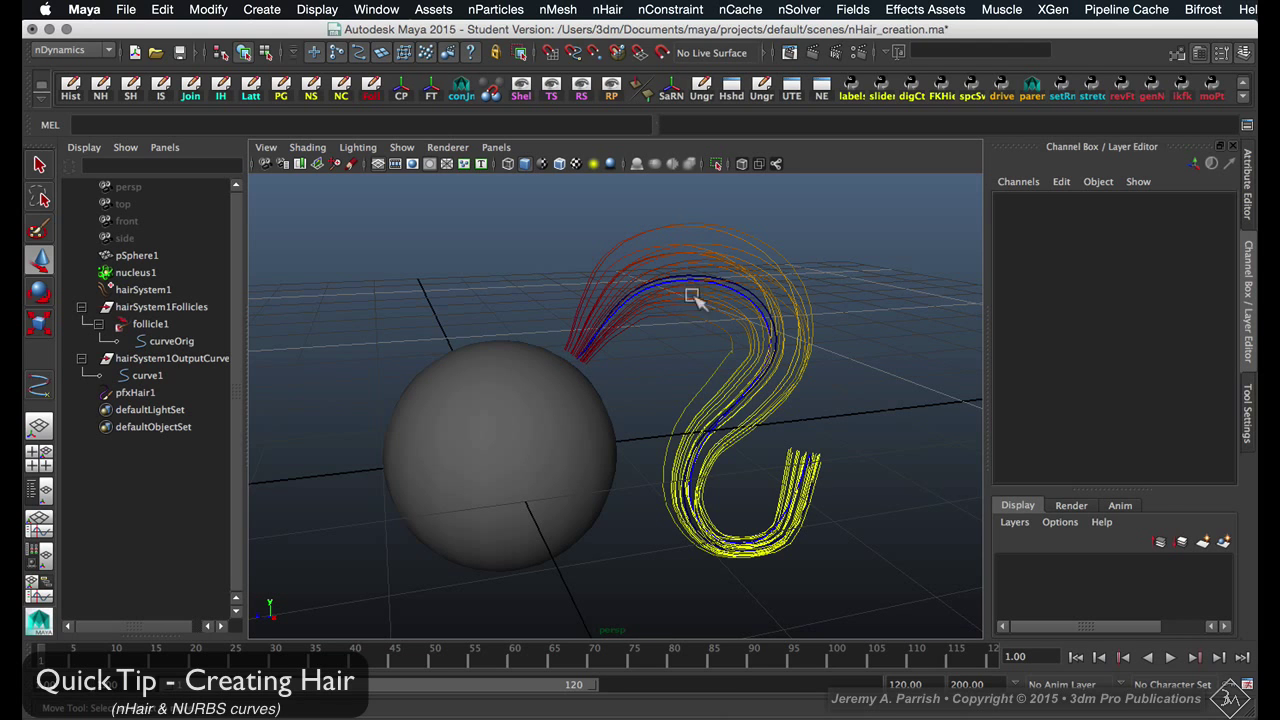
Select the original NURBS curve inside the hair clump and duplicate it
left_click(740, 284)
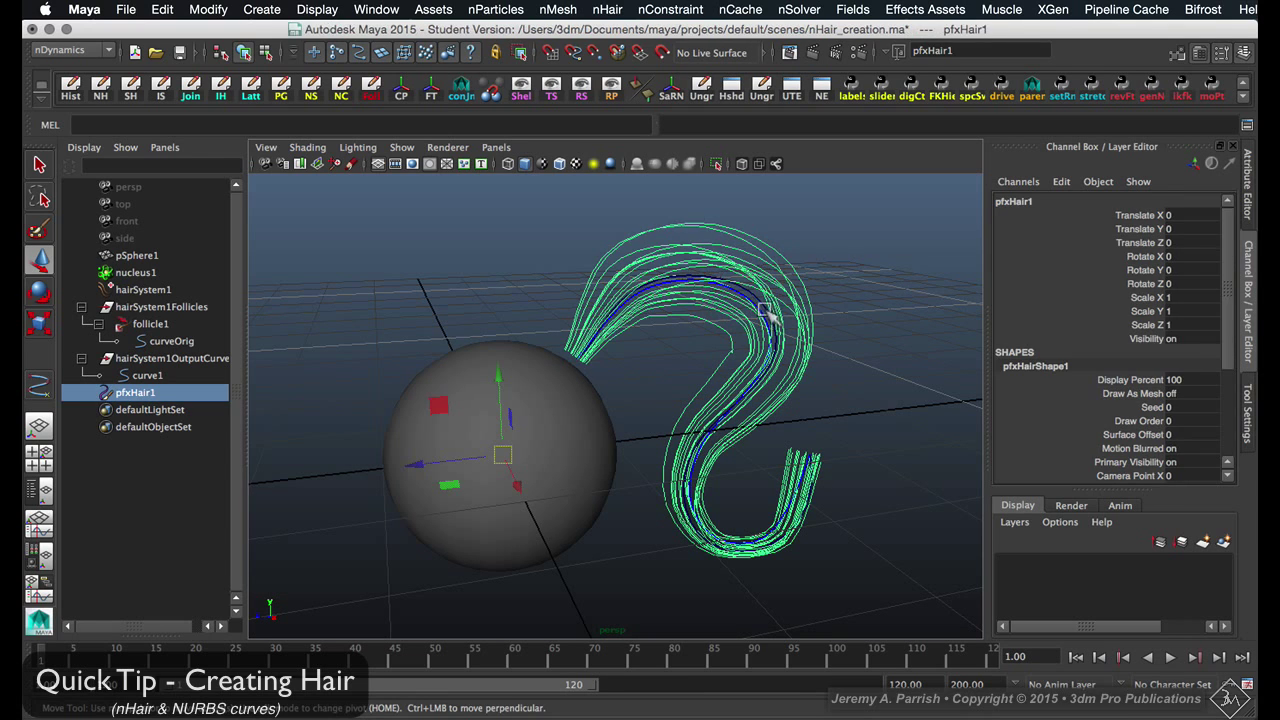
left_click(760, 300)
left_click(760, 302)
key("q")
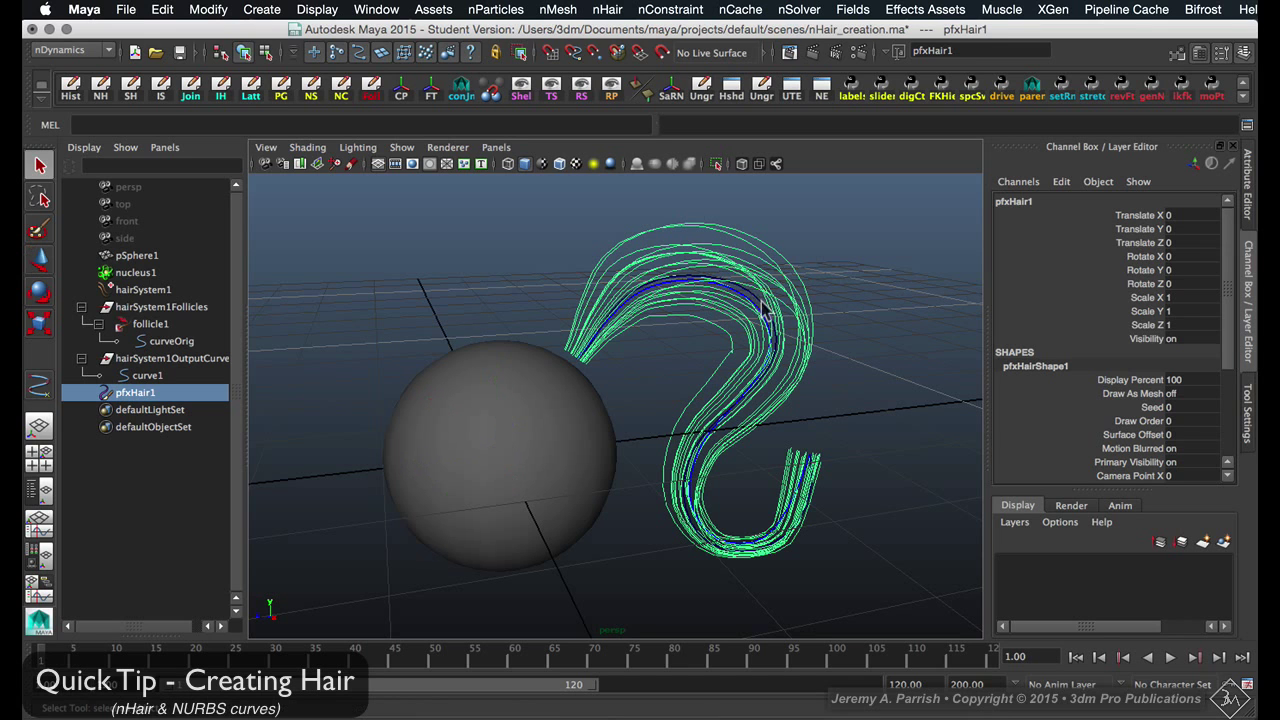
left_click(760, 303)
left_click_drag(532, 405, 618, 403, "alt")
key("ctrl+d")
Rotate the duplicate curve -27 around Y and scale it uniformly to 0.525
key("e")
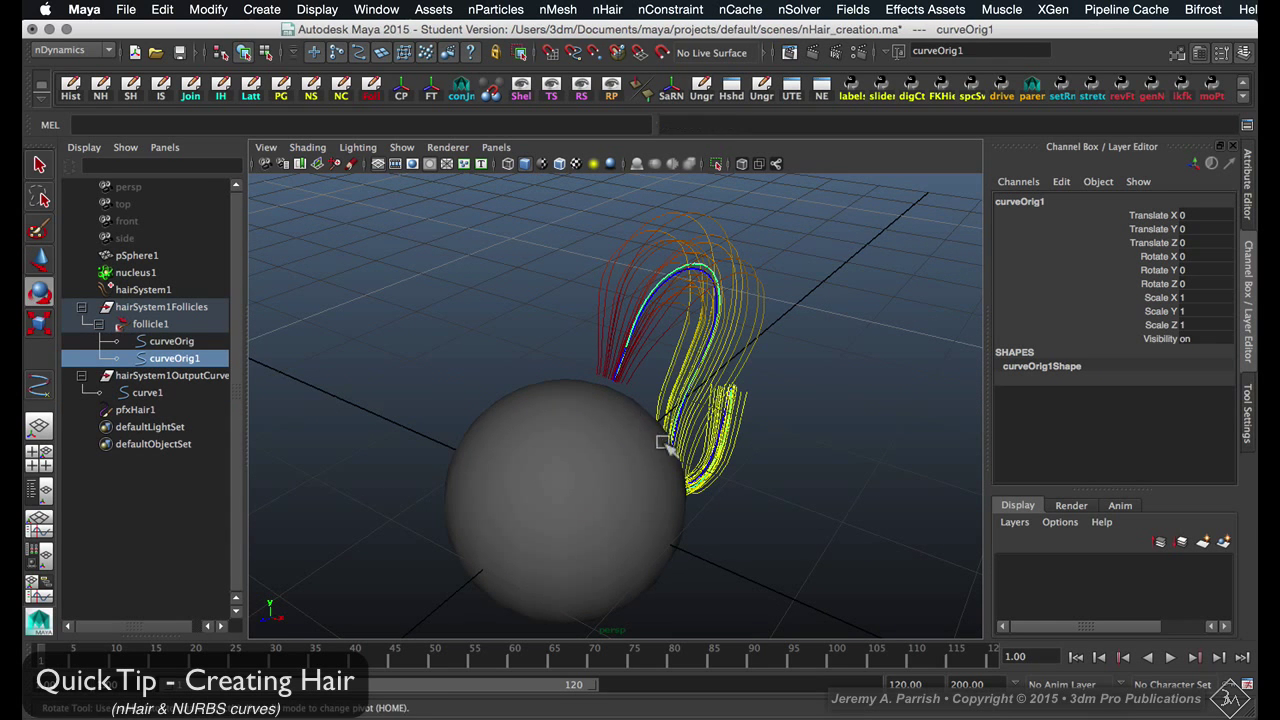
mouse_move(620, 533)
left_mouse_down()
mouse_move(586, 537)
mouse_move(600, 523)
left_mouse_up()
key("r")
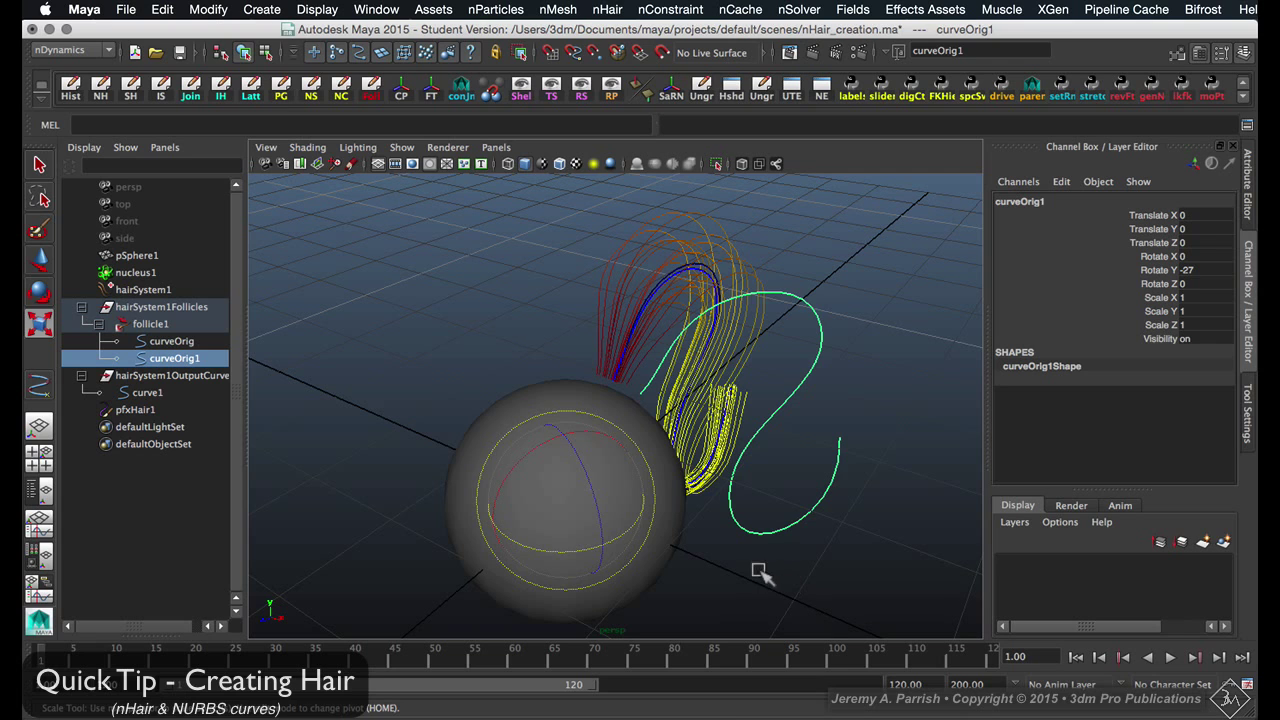
middle_click_drag(760, 572, 571, 551)
right_click_drag(617, 594, 577, 400, "alt")
Raise the duplicate curve to Translate Y 0.46 and stretch it to Scale Z 0.696
key("w")
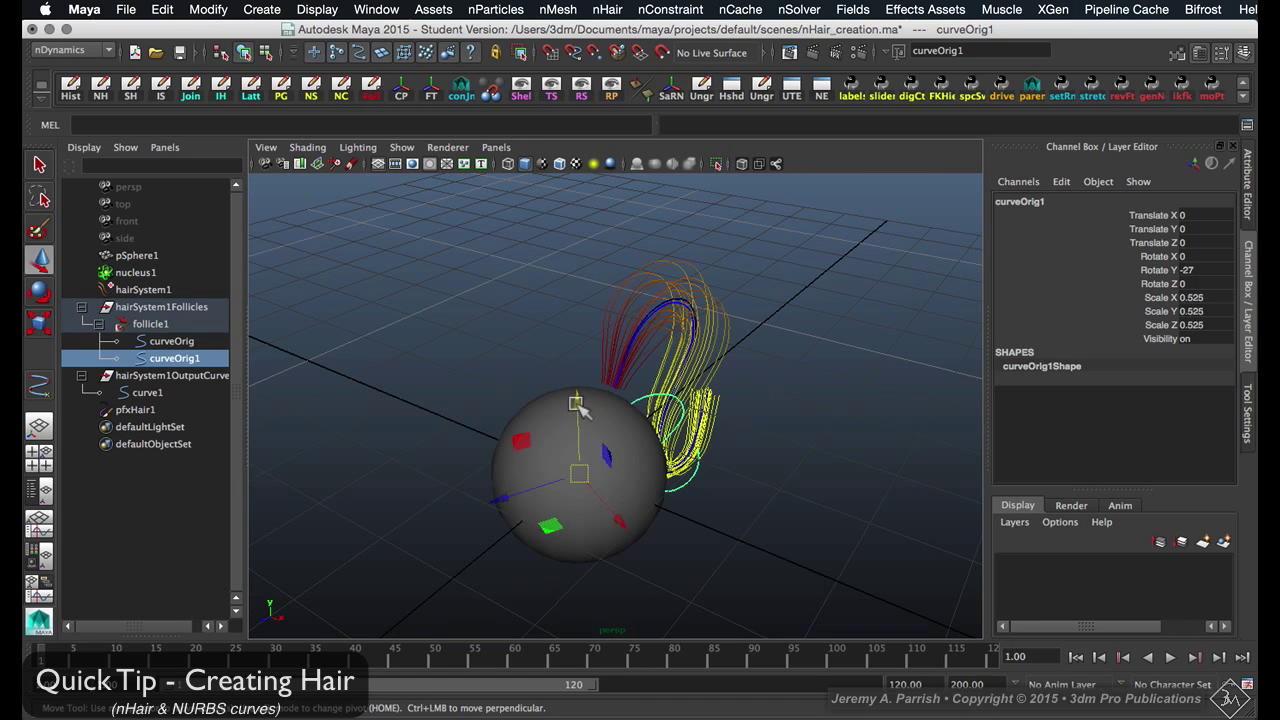
left_click_drag(577, 403, 571, 368)
left_click_drag(700, 449, 612, 456, "alt")
key("r")
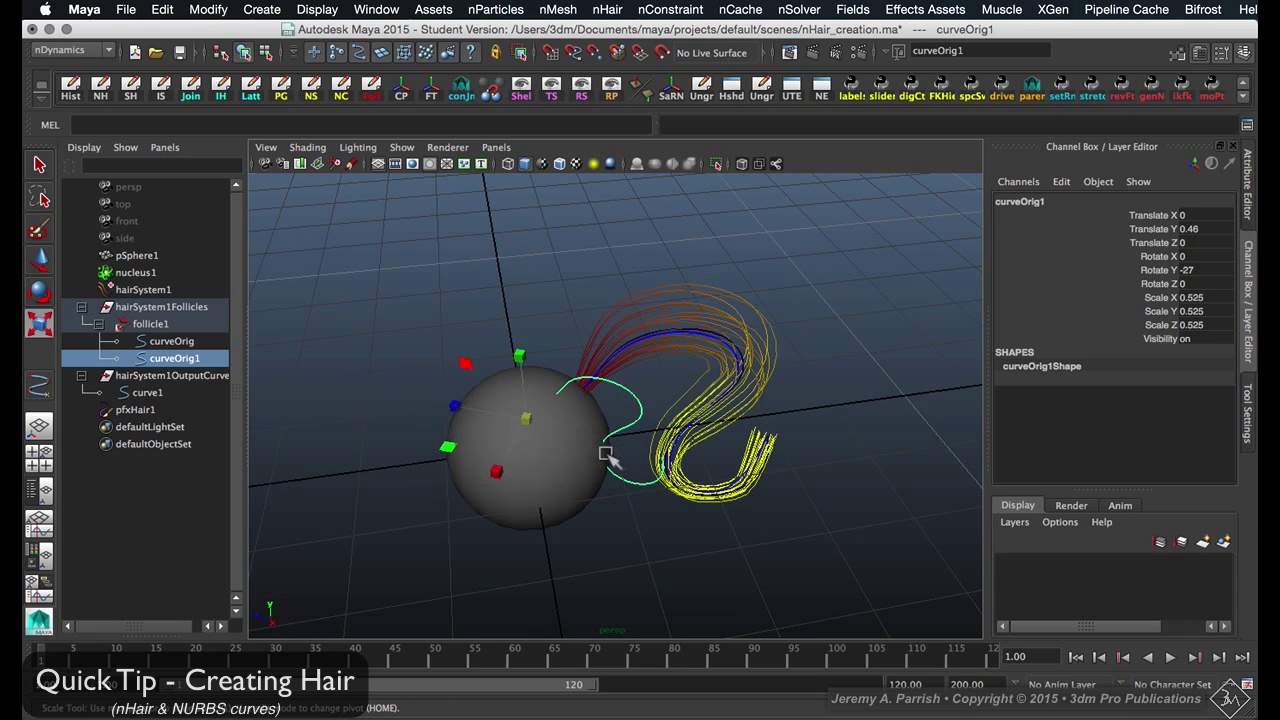
left_click_drag(456, 402, 433, 390)
Reshape the duplicate curve by moving control vertices on its outer bend, and return to object selection
right_click_drag(623, 378, 540, 378)
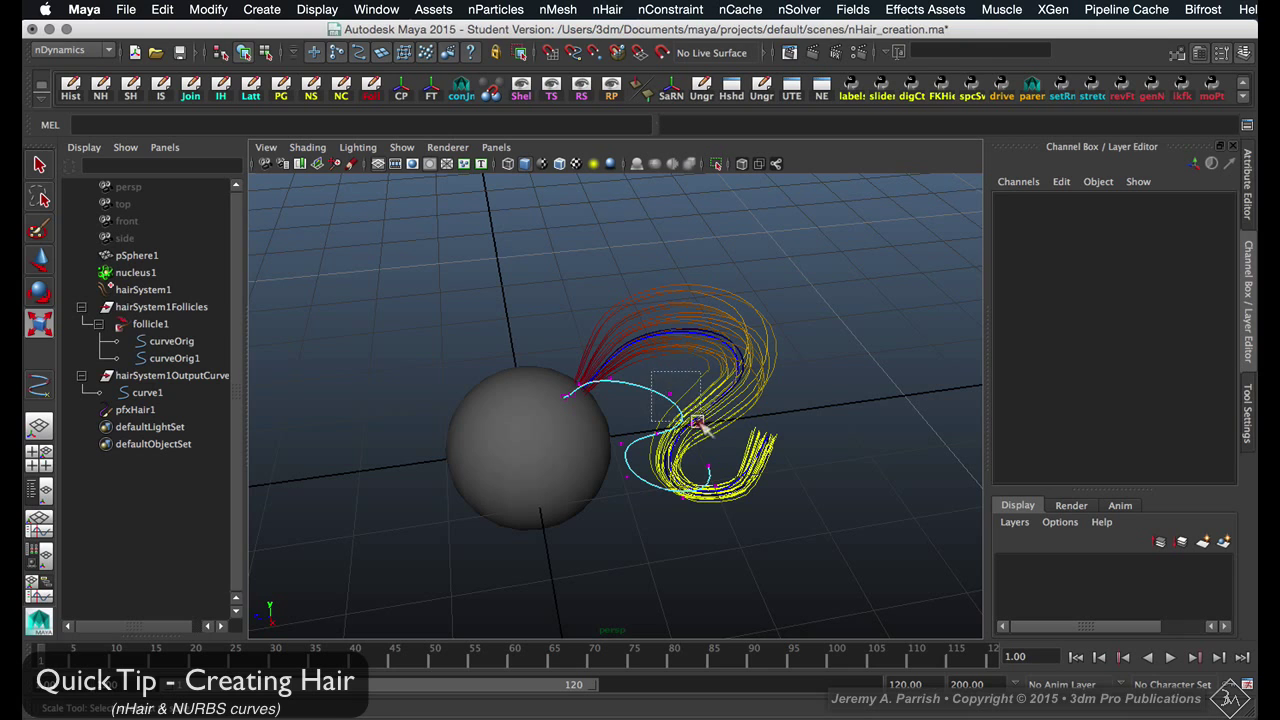
left_click_drag(702, 426, 628, 488)
key("w")
left_click(551, 466)
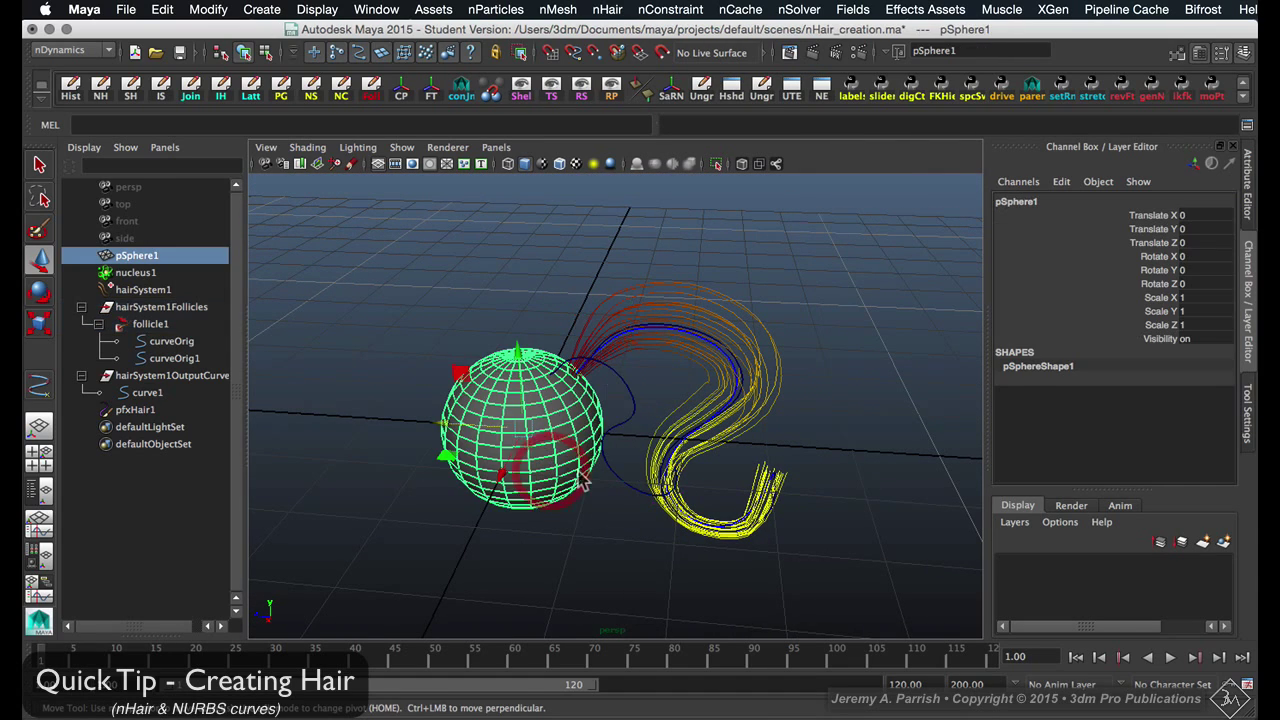
Duplicate the smaller reshaped curve and set the copy's Rotate Y to 27
left_click(630, 390)
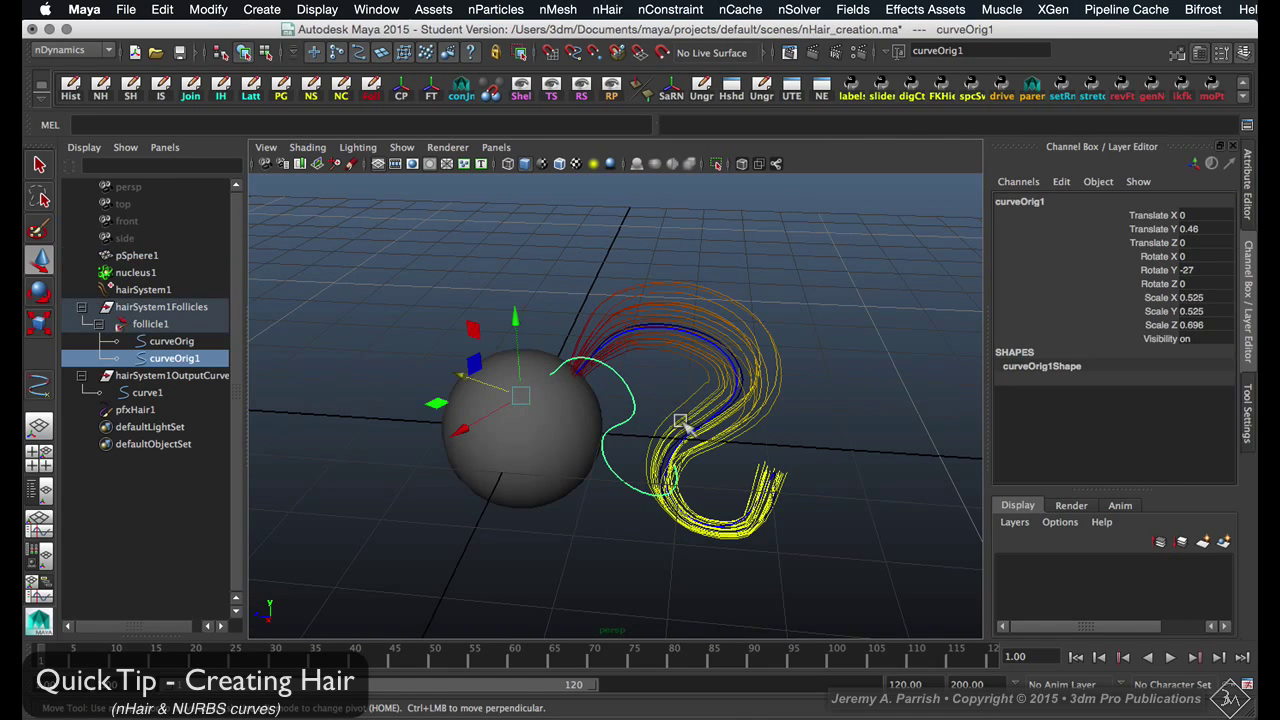
key("ctrl+d")
left_click(1190, 271)
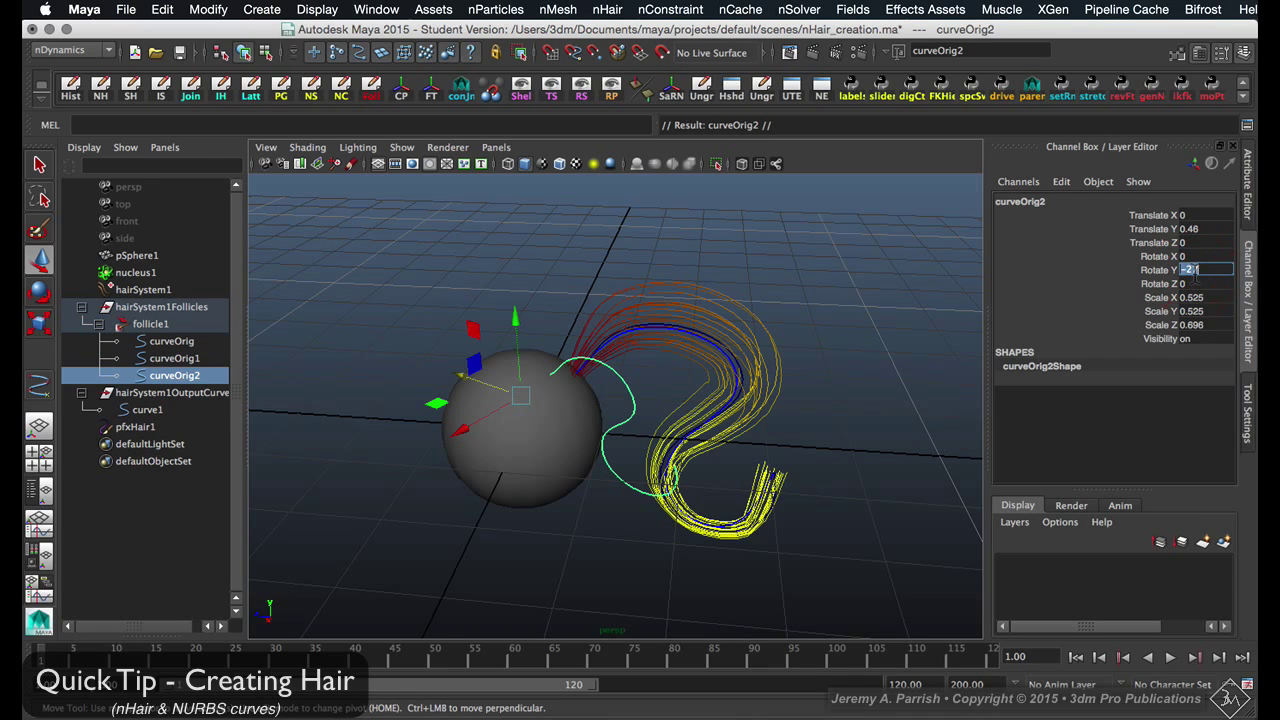
type("27")
key("Return")
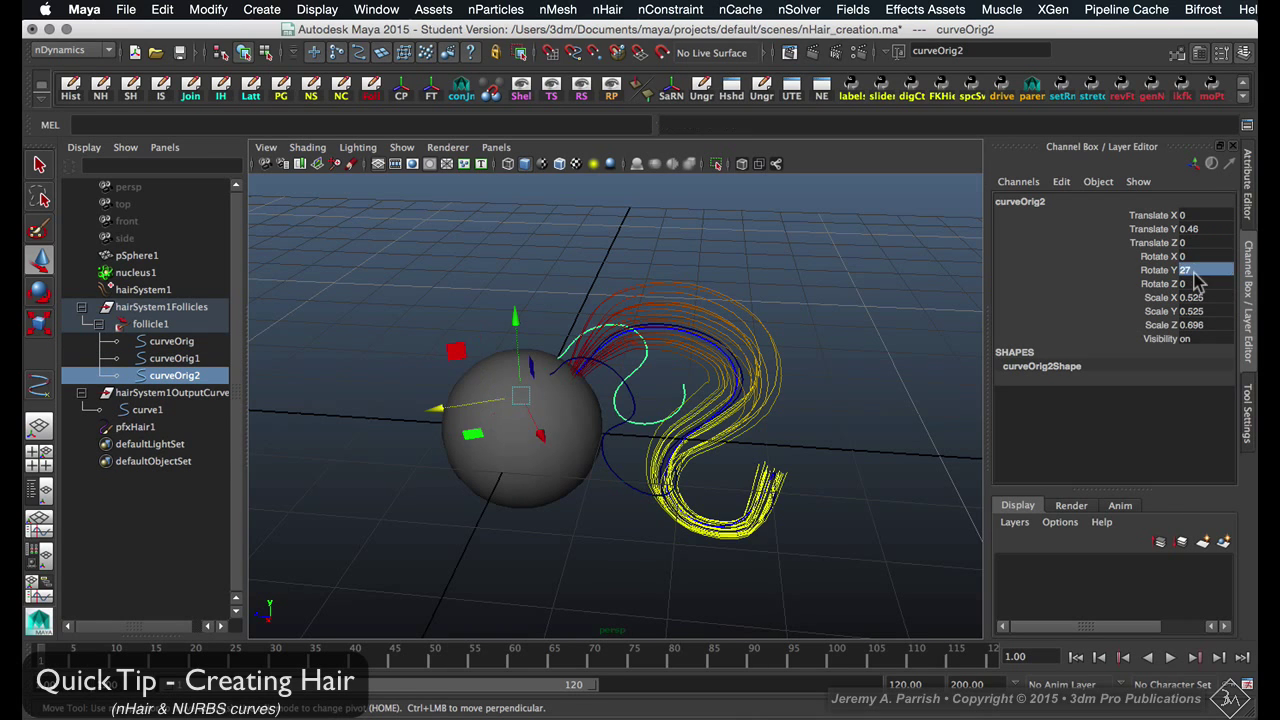
Select both smaller duplicate curves and freeze their scale values
left_click_drag(700, 460, 586, 451, "alt")
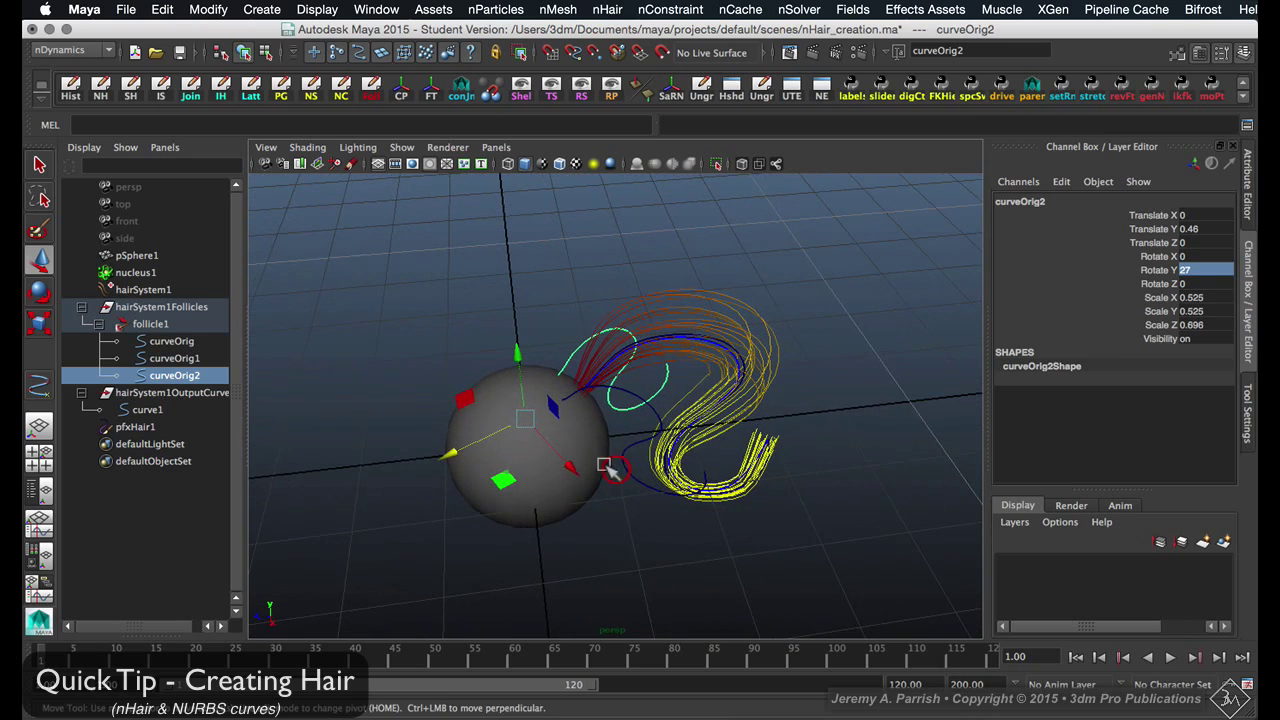
left_click(630, 445, "shift")
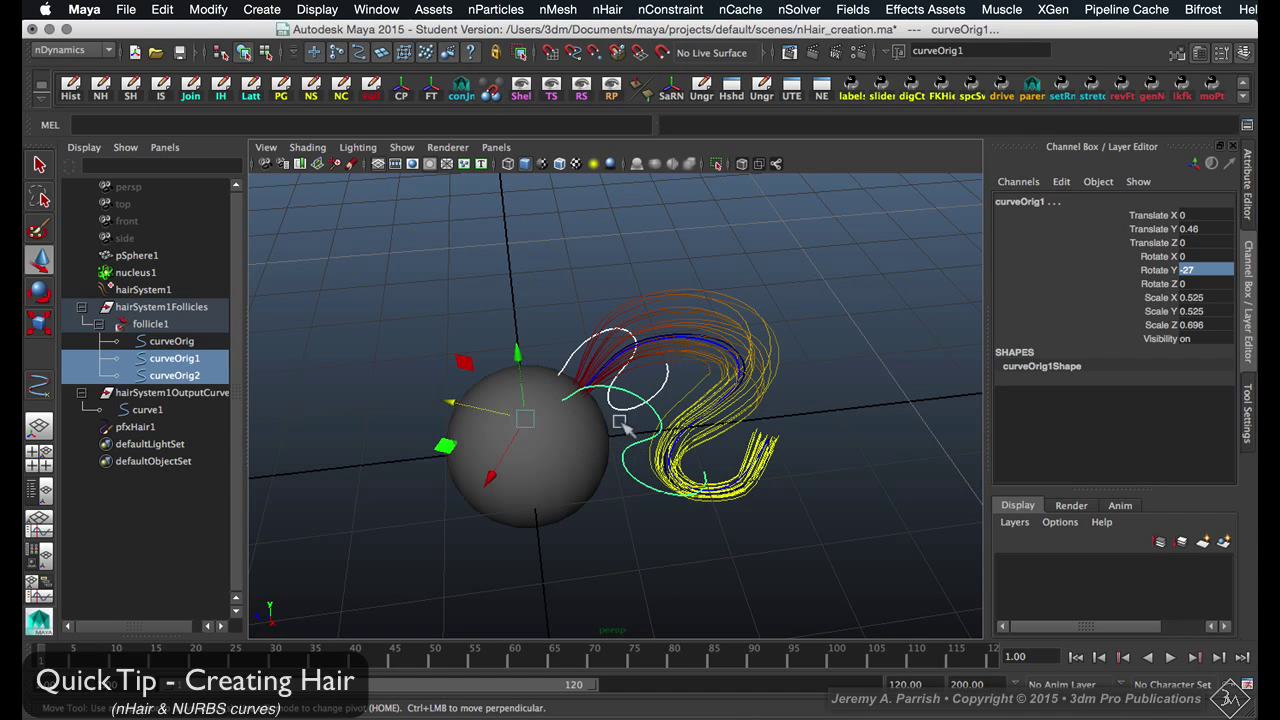
right_click(1114, 284)
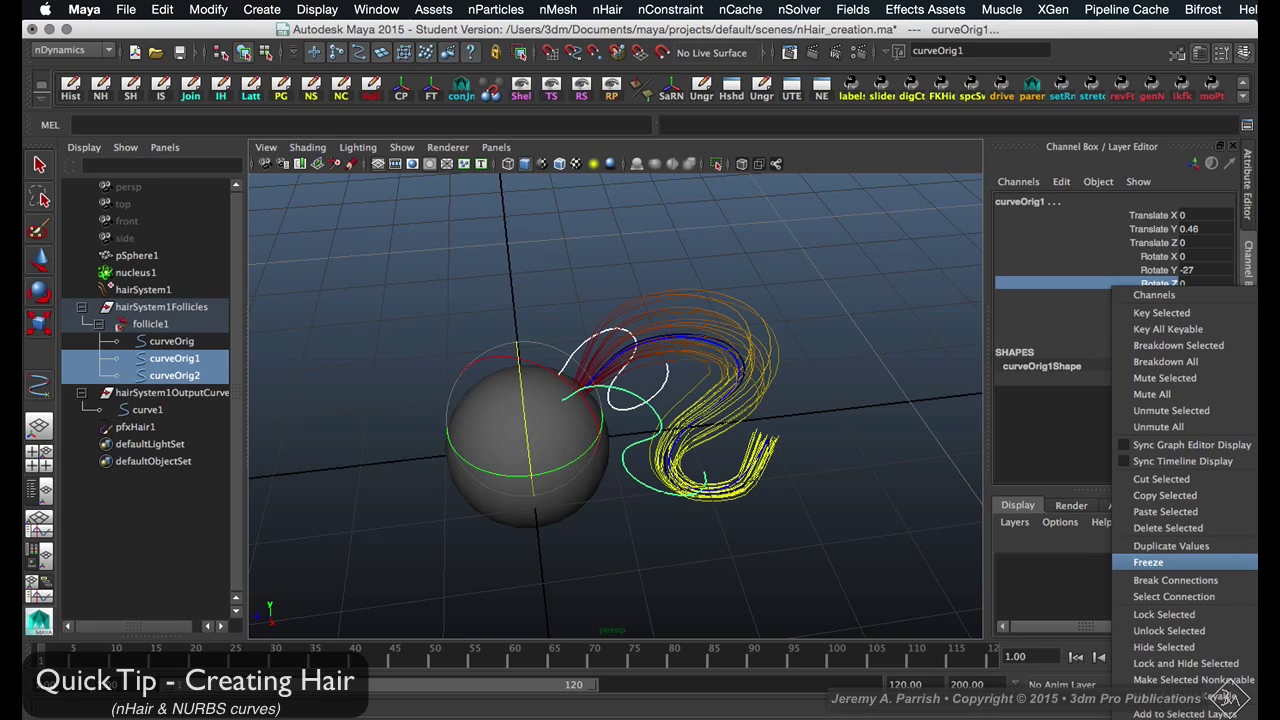
left_click(1150, 562)
left_click_drag(777, 423, 860, 340, "alt")
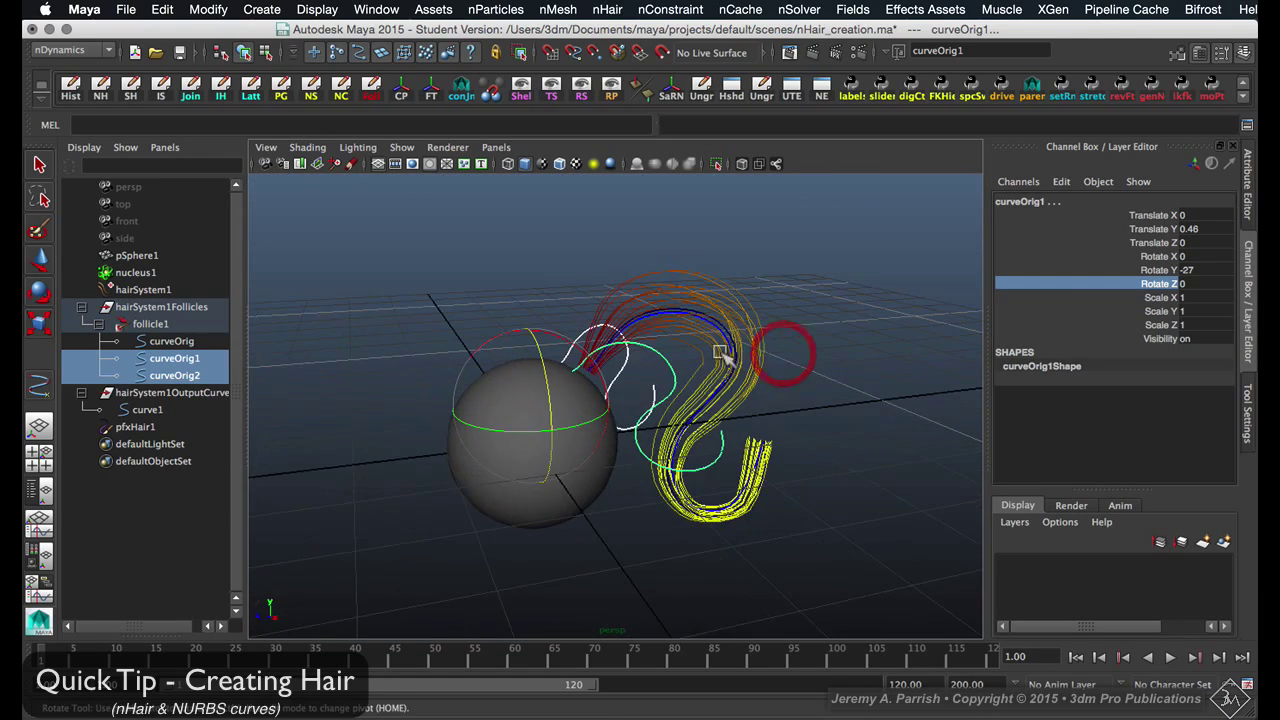
Try assigning the two duplicate curves to the existing hairSystemShape1 and inspect the resulting hair around the sphere
left_click(607, 9)
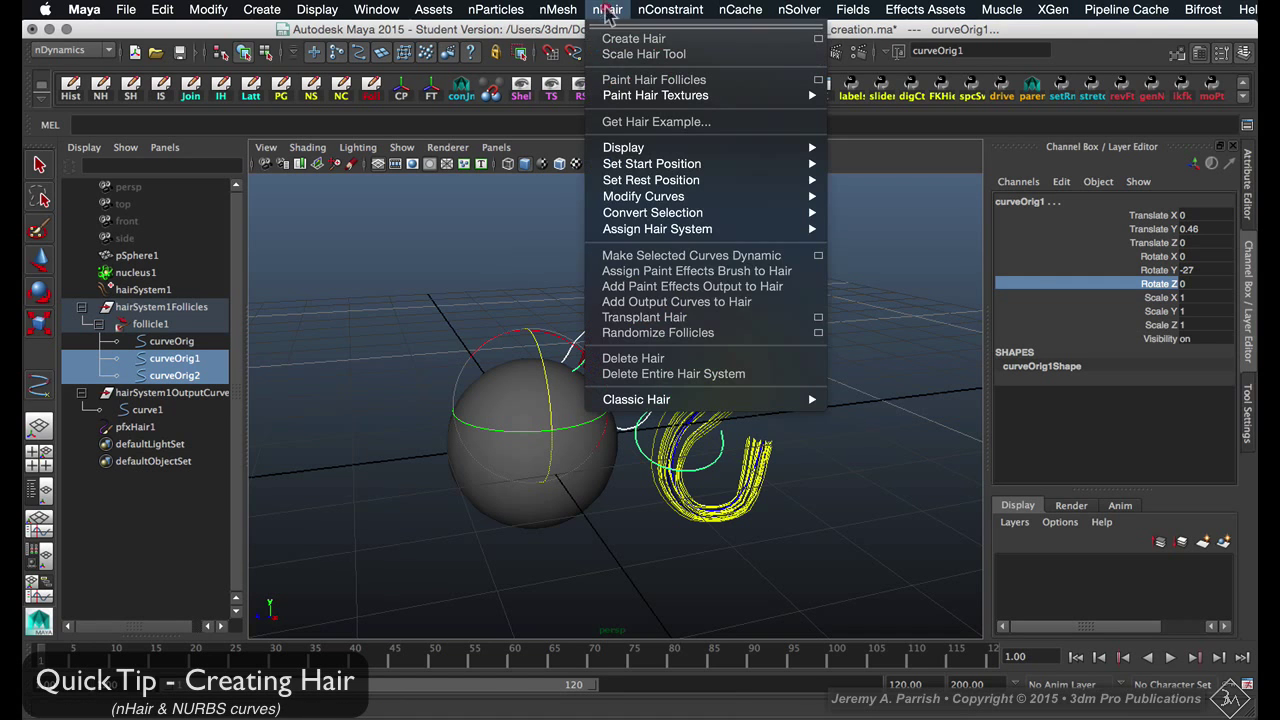
mouse_move(673, 232)
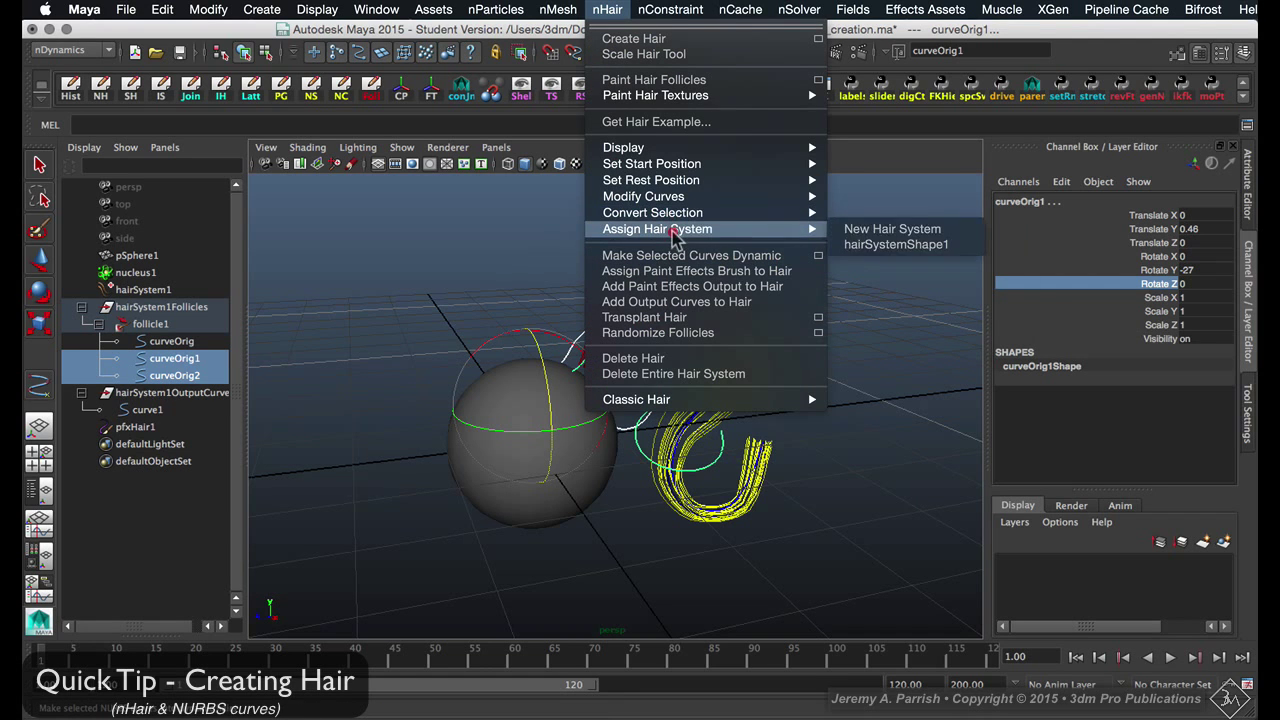
left_click(893, 249)
left_click_drag(808, 310, 848, 455, "alt")
left_click(848, 458)
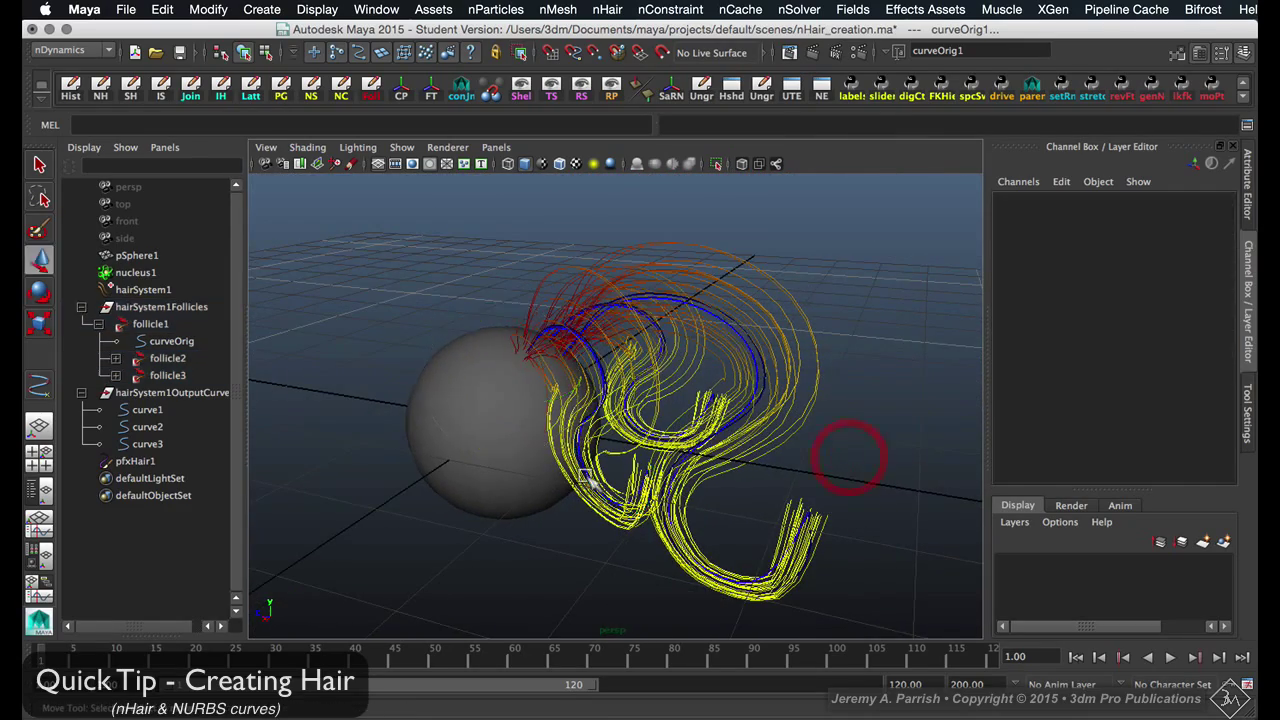
mouse_move(590, 478)
left_mouse_down("alt")
mouse_move(903, 480)
mouse_move(763, 494)
mouse_move(515, 470)
mouse_move(643, 480)
mouse_move(600, 487)
left_mouse_up("alt")
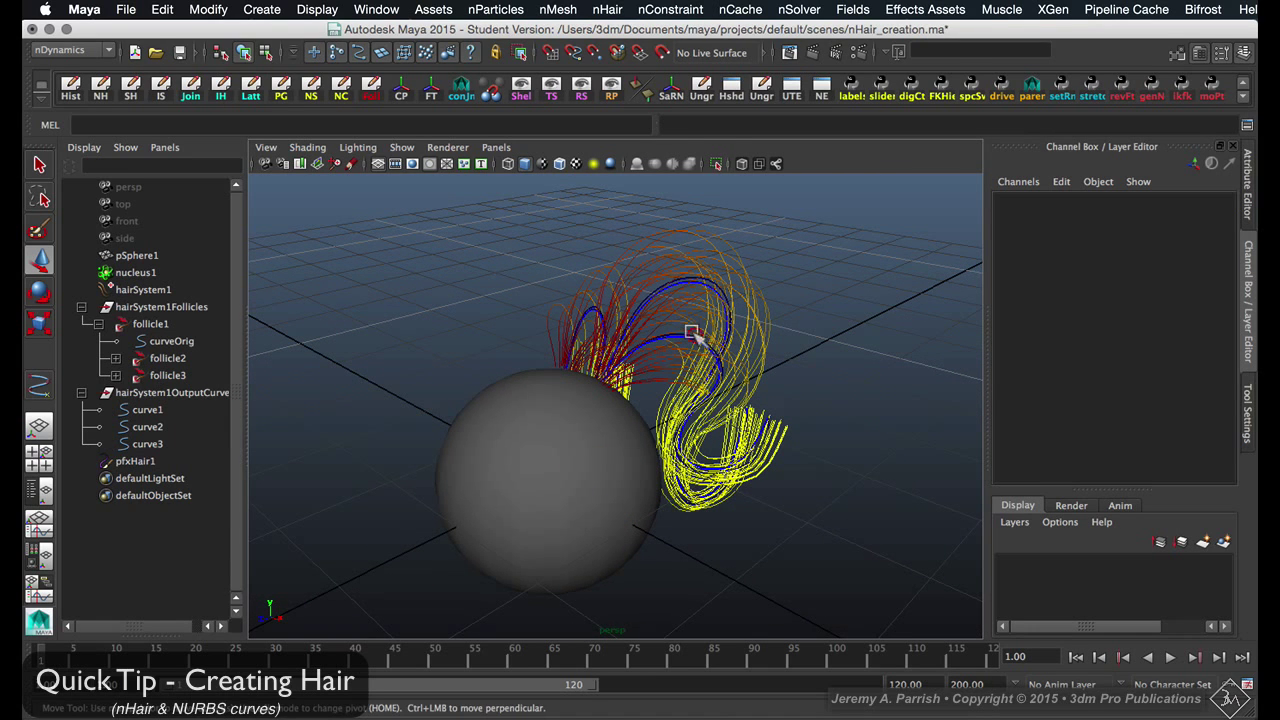
left_click(722, 370)
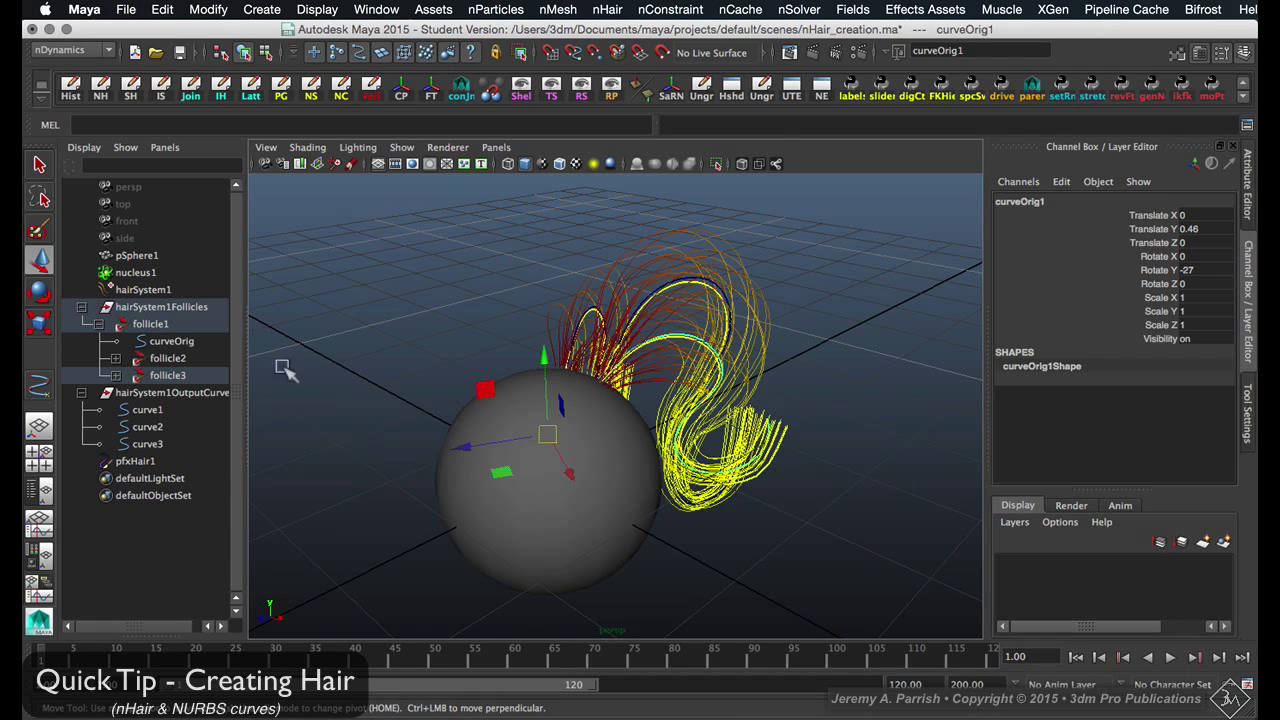
Restore the selection of both duplicate curves and try assigning them to a new hair system
key("super+z")
key("super+z")
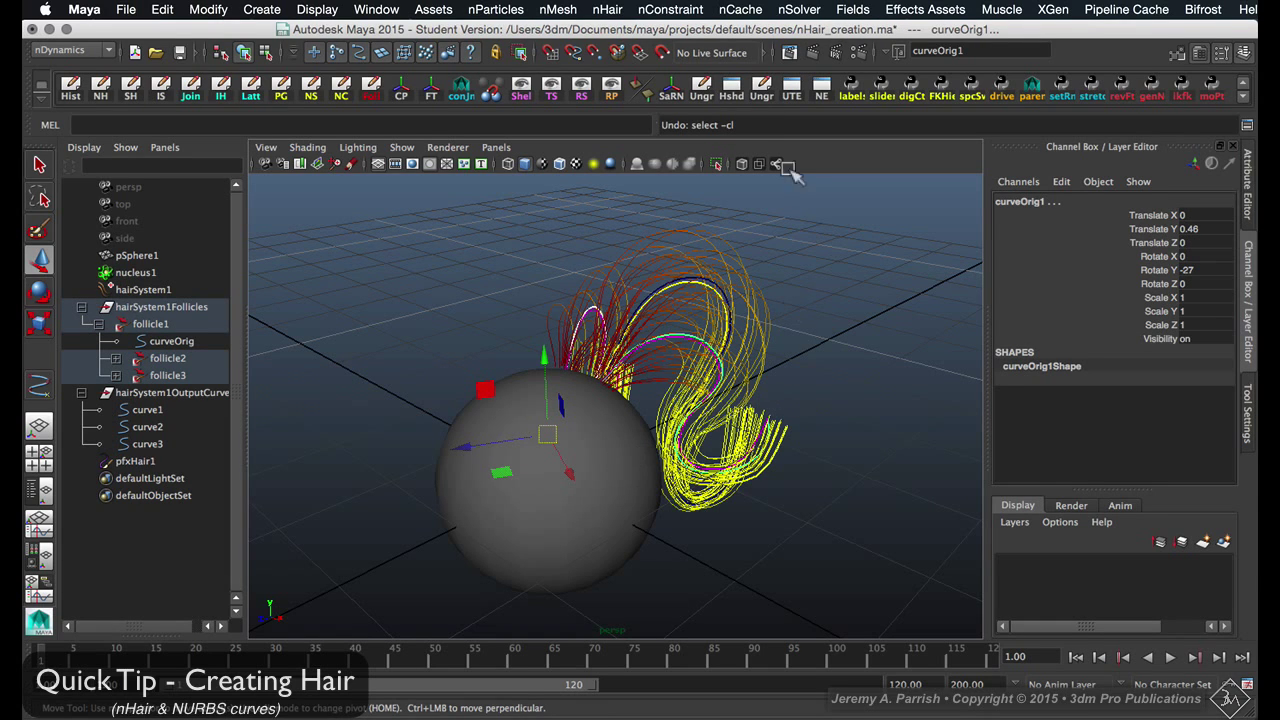
left_click(607, 9)
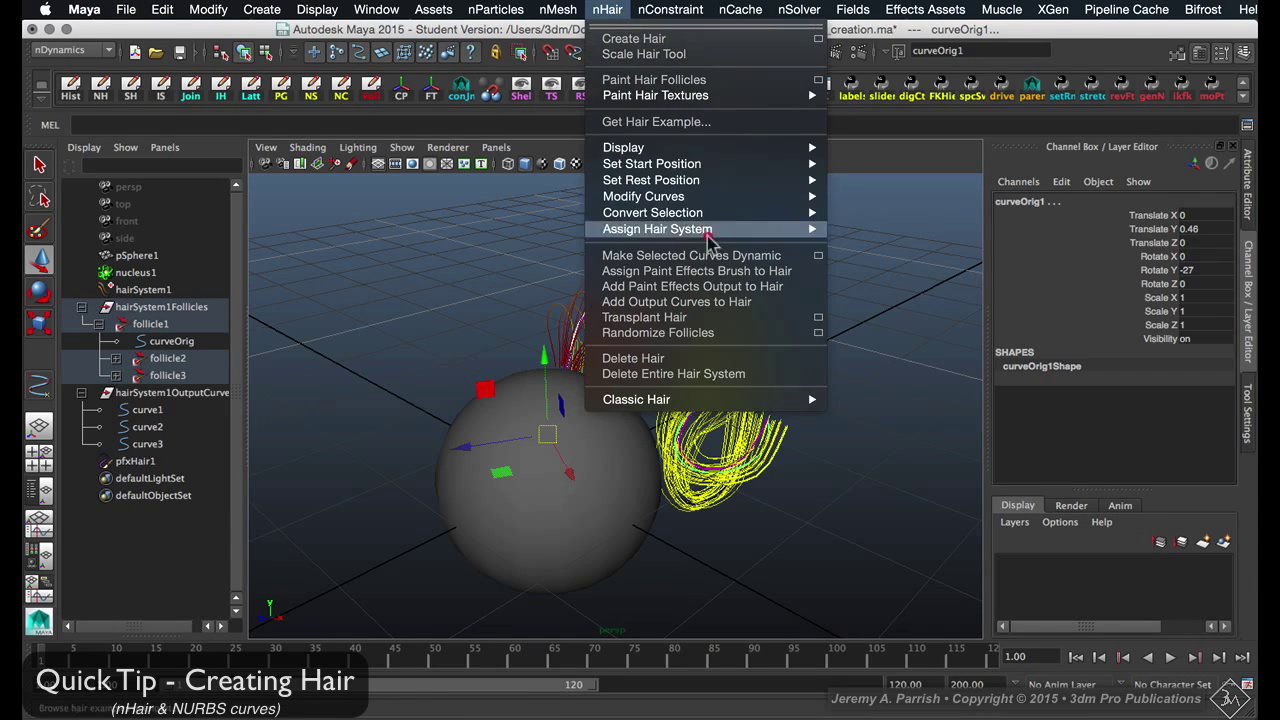
mouse_move(727, 233)
left_click(840, 229)
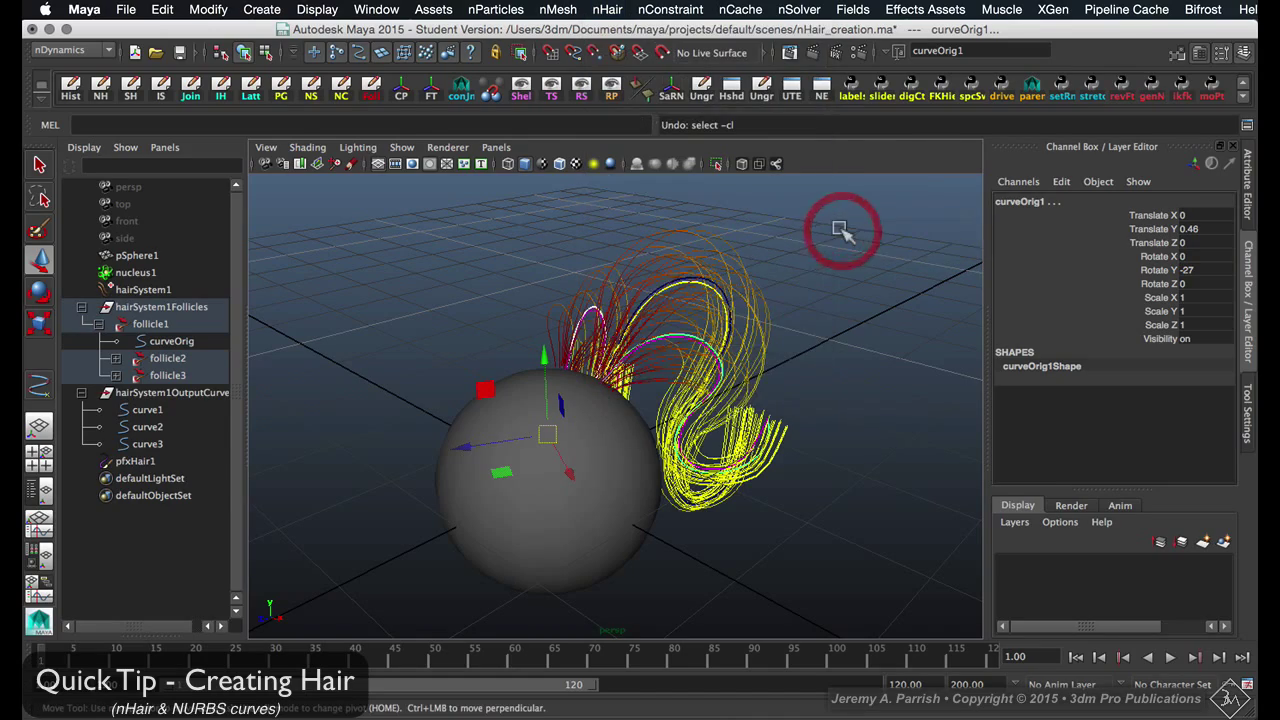
left_click_drag(811, 350, 655, 375, "alt")
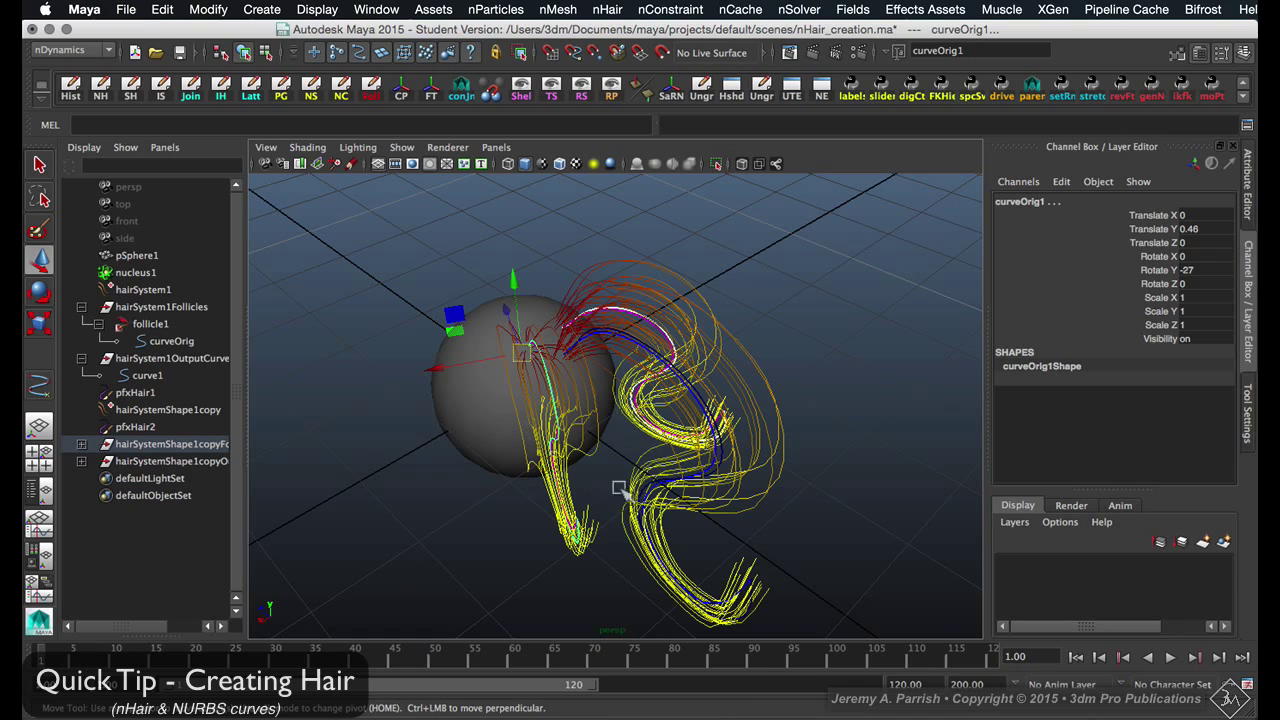
left_click_drag(651, 470, 778, 464, "alt")
Undo both hair system assignments so the two duplicates are plain selected curves again
key("z")
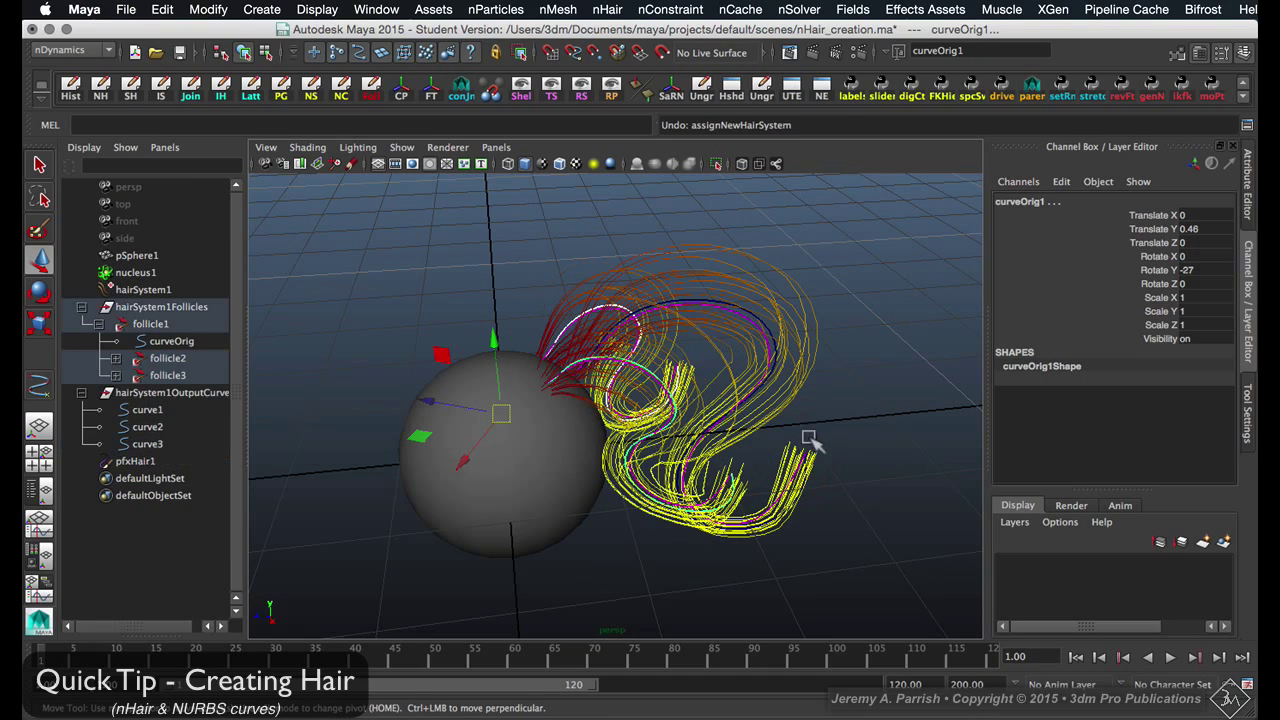
key("z")
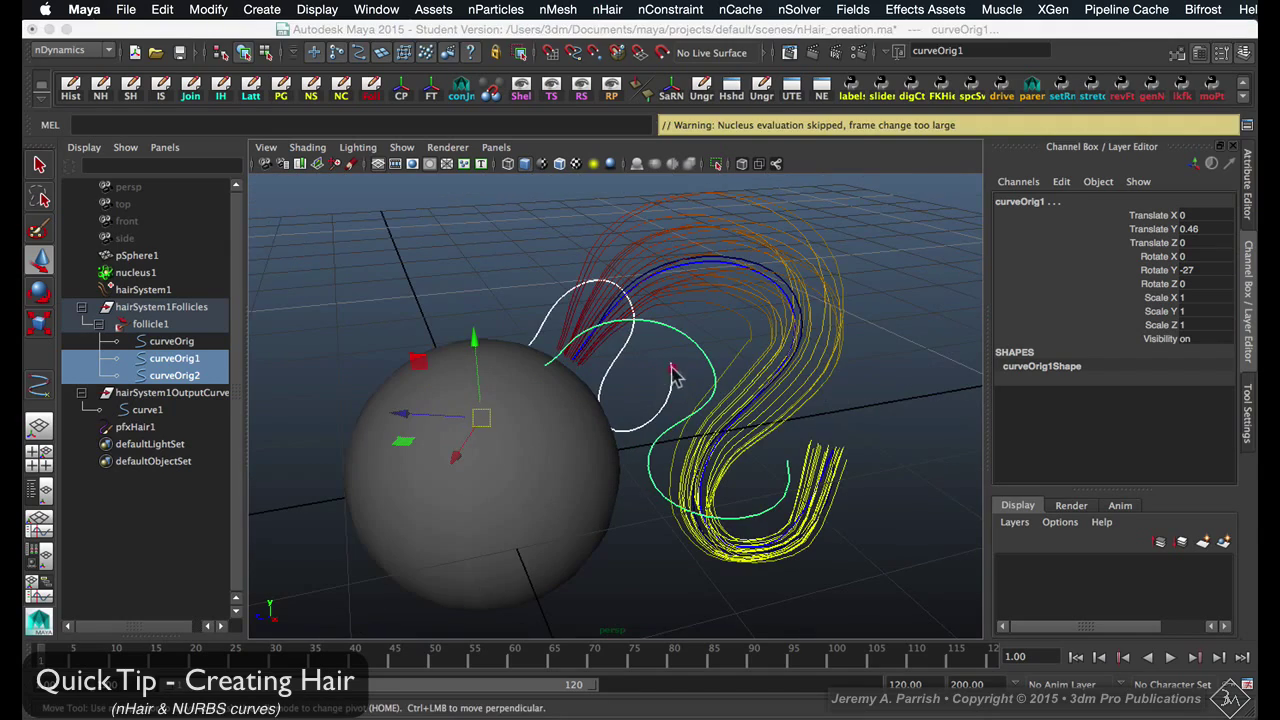
left_click_drag(672, 369, 650, 350, "alt")
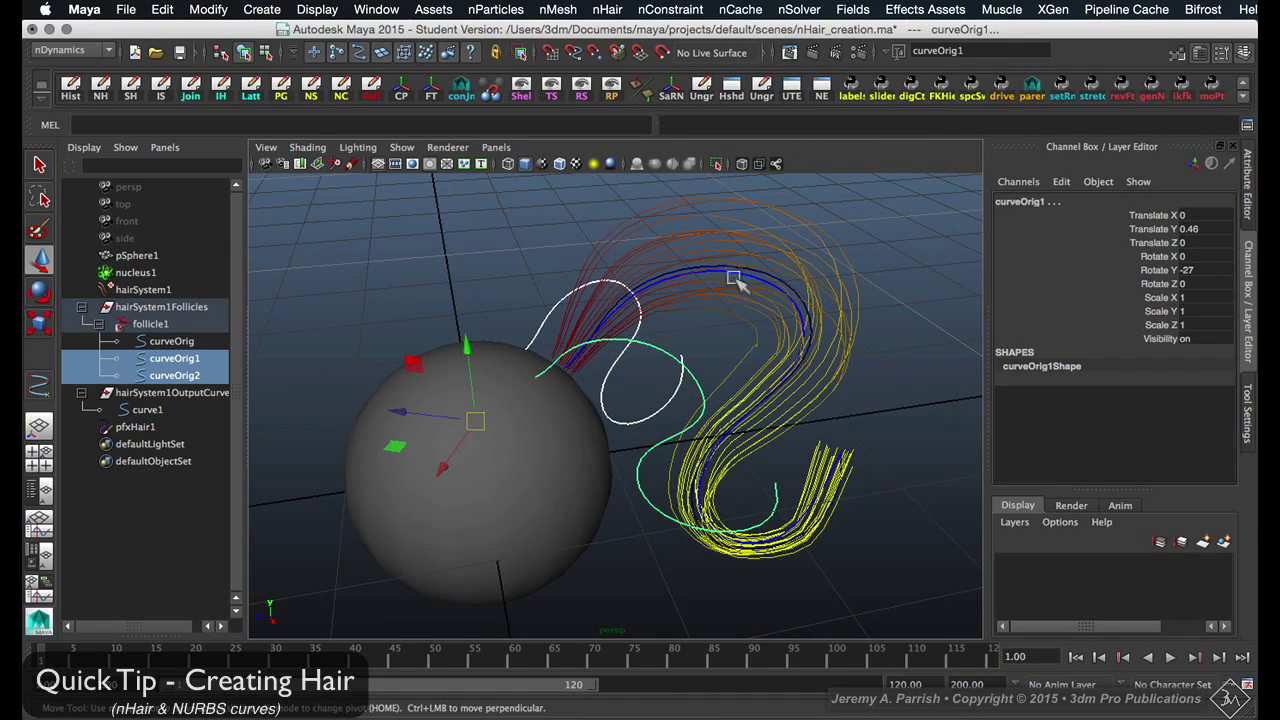
Assign the two duplicate curves to a new hair system and assign a Paint Effects brush to its hair
left_click(607, 9)
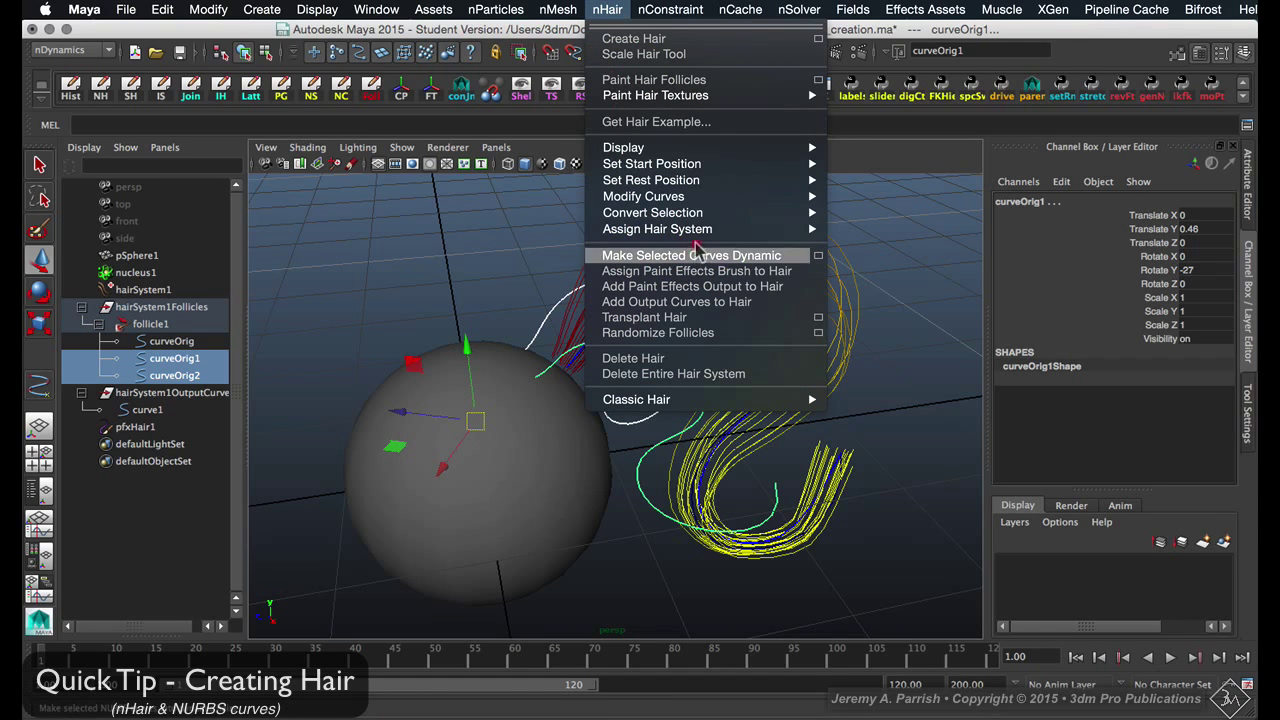
mouse_move(683, 233)
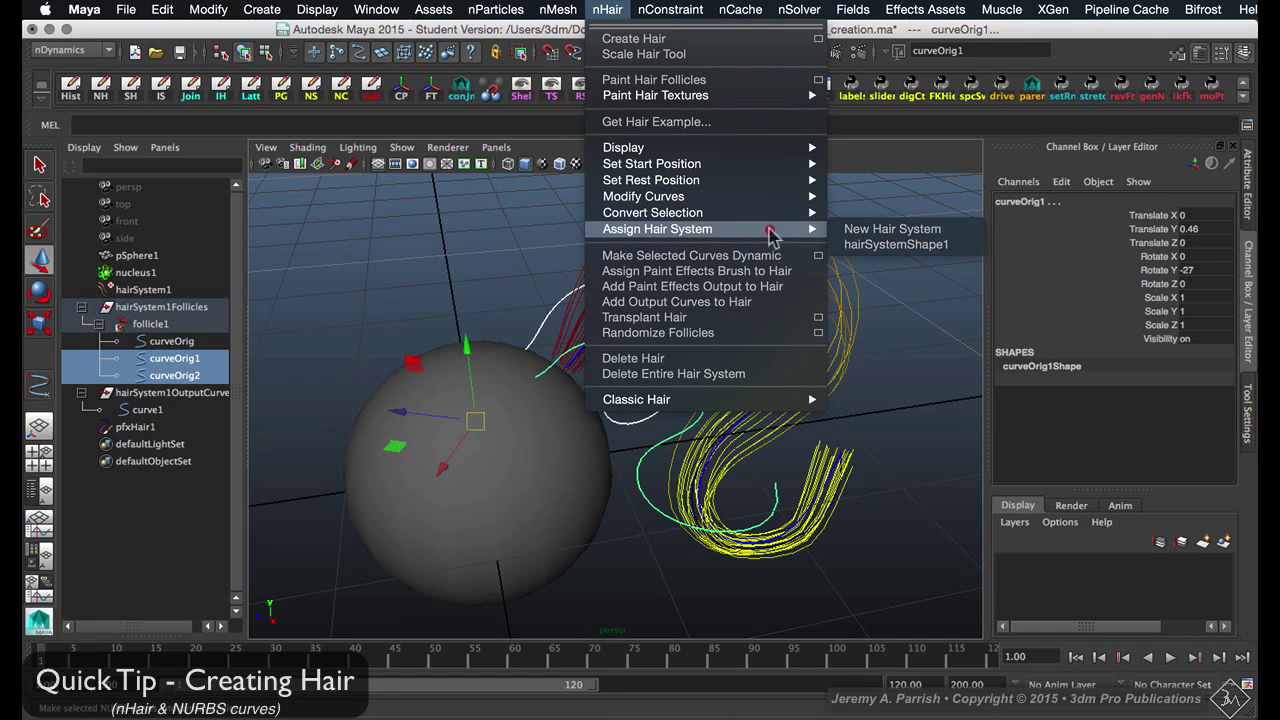
left_click(884, 233)
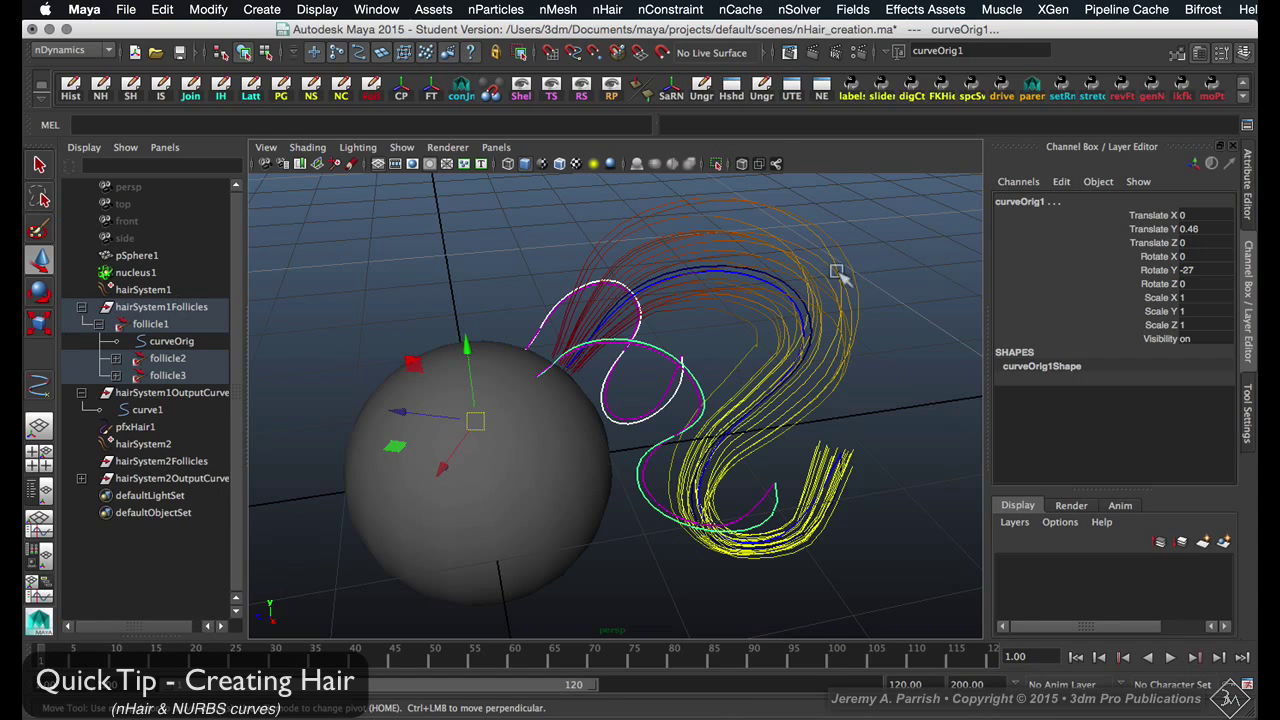
left_click(610, 9)
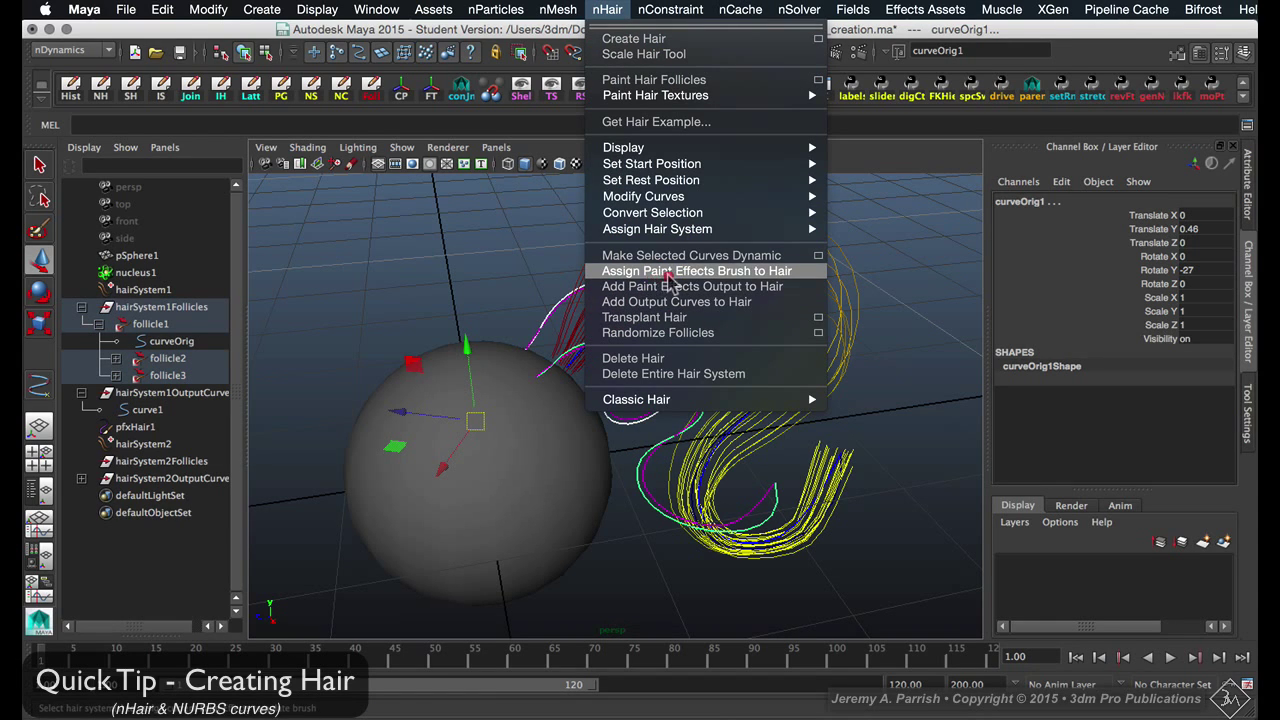
left_click(724, 278)
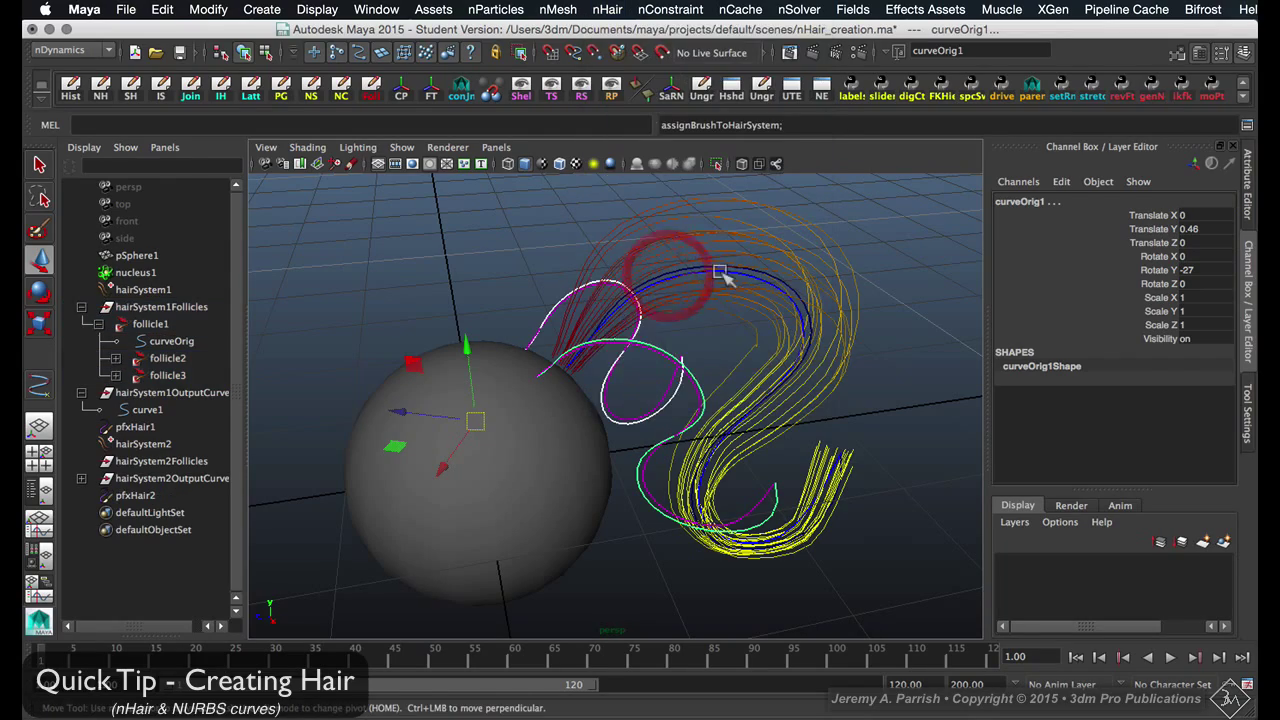
mouse_move(700, 440)
left_mouse_down("alt")
mouse_move(794, 457)
mouse_move(633, 417)
left_mouse_up("alt")
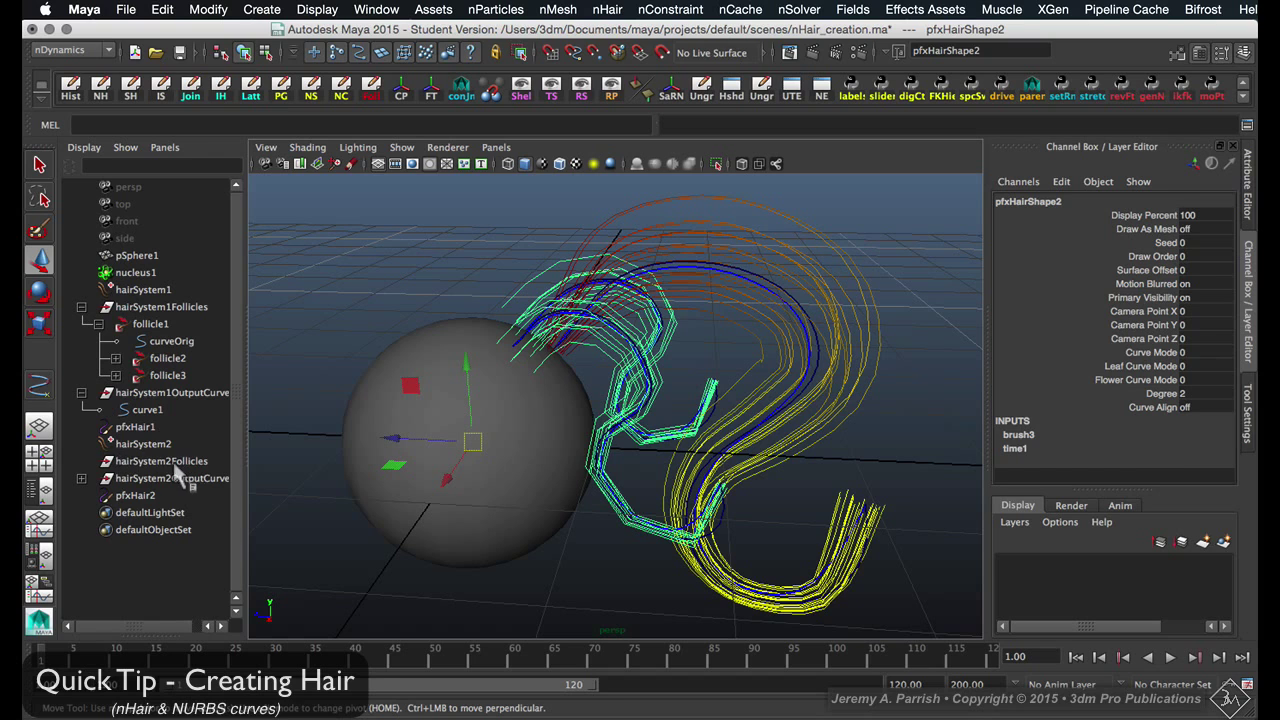
Set the Simulation Method of hairSystem2 to Static and disable Use Nucleus Solver
left_click(140, 444)
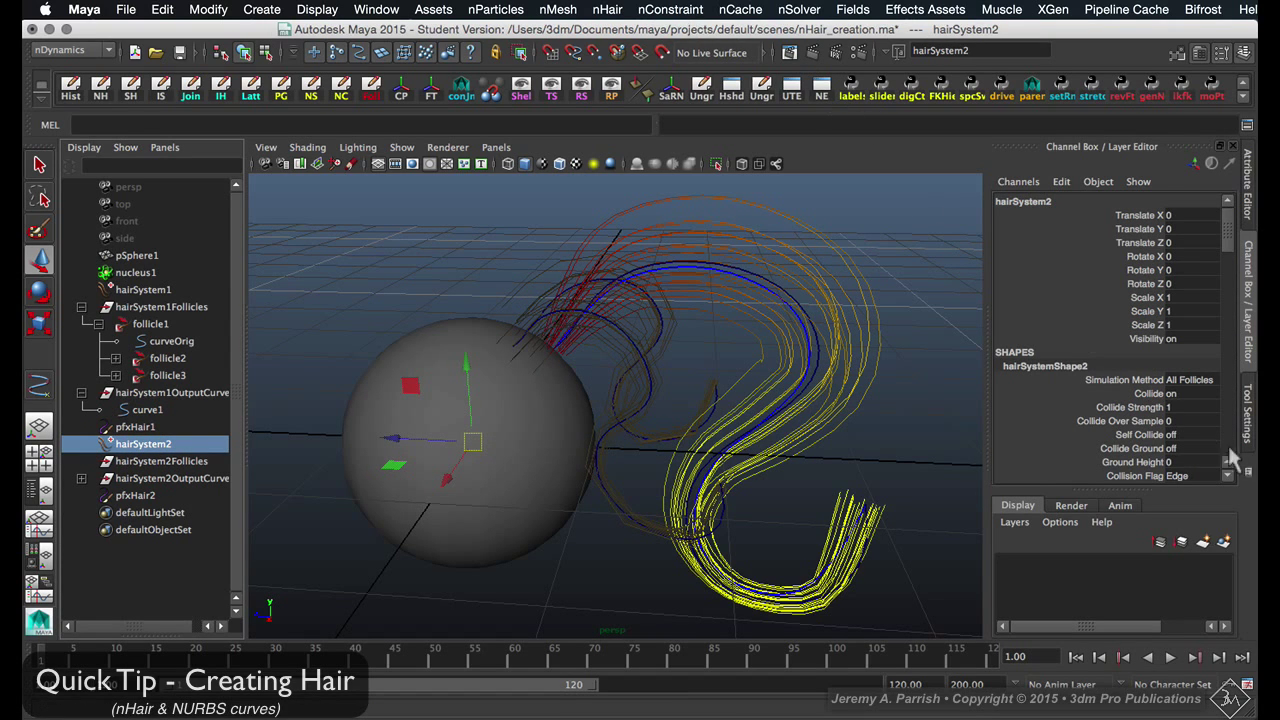
key("ctrl+a")
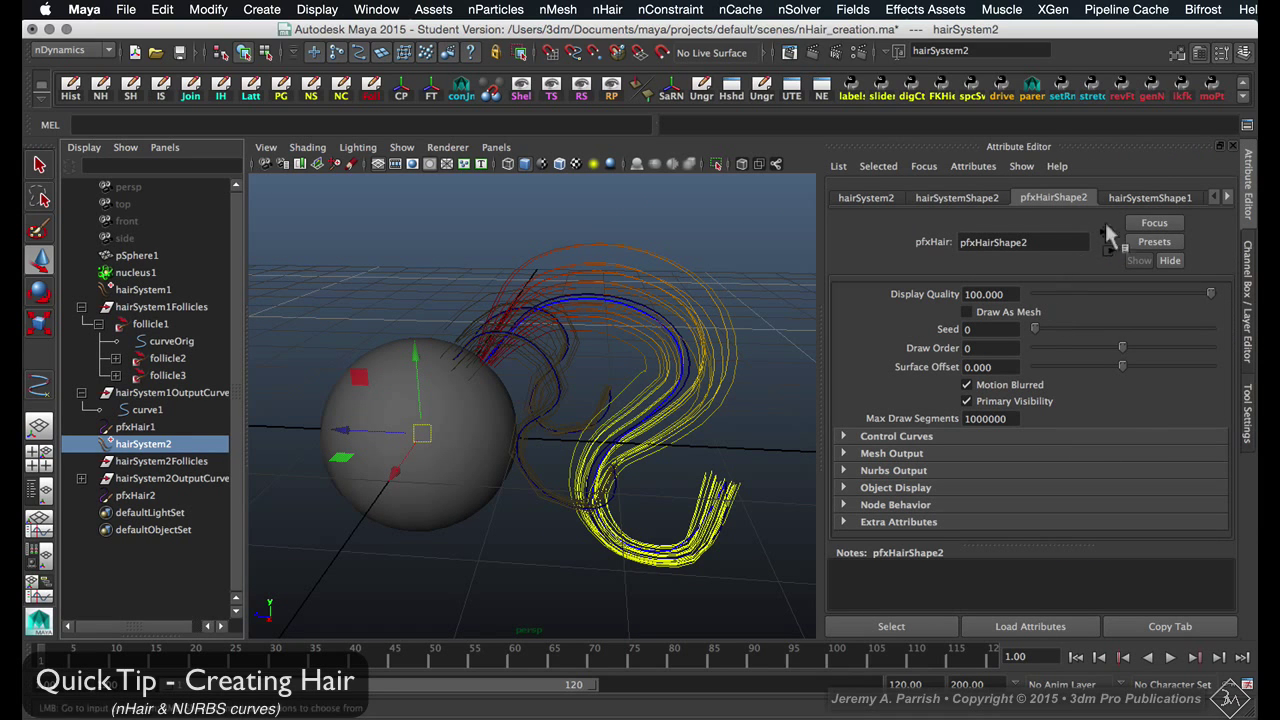
left_click(1148, 198)
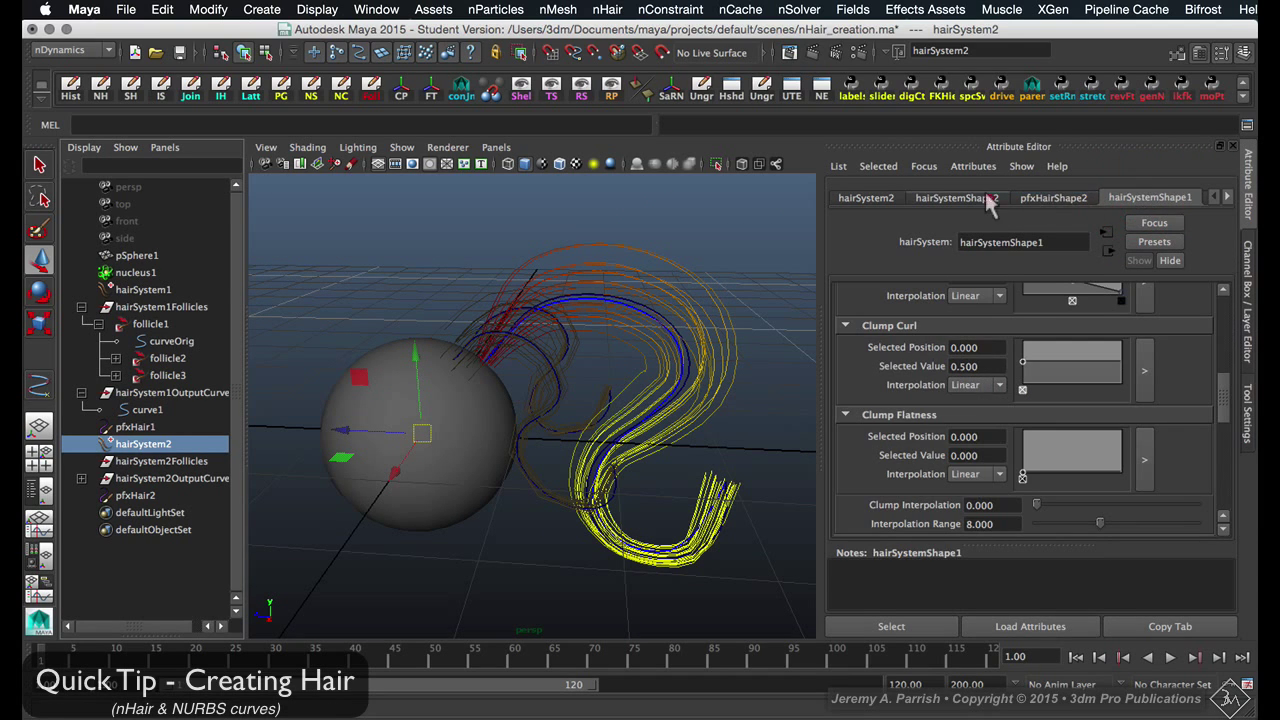
left_click(940, 198)
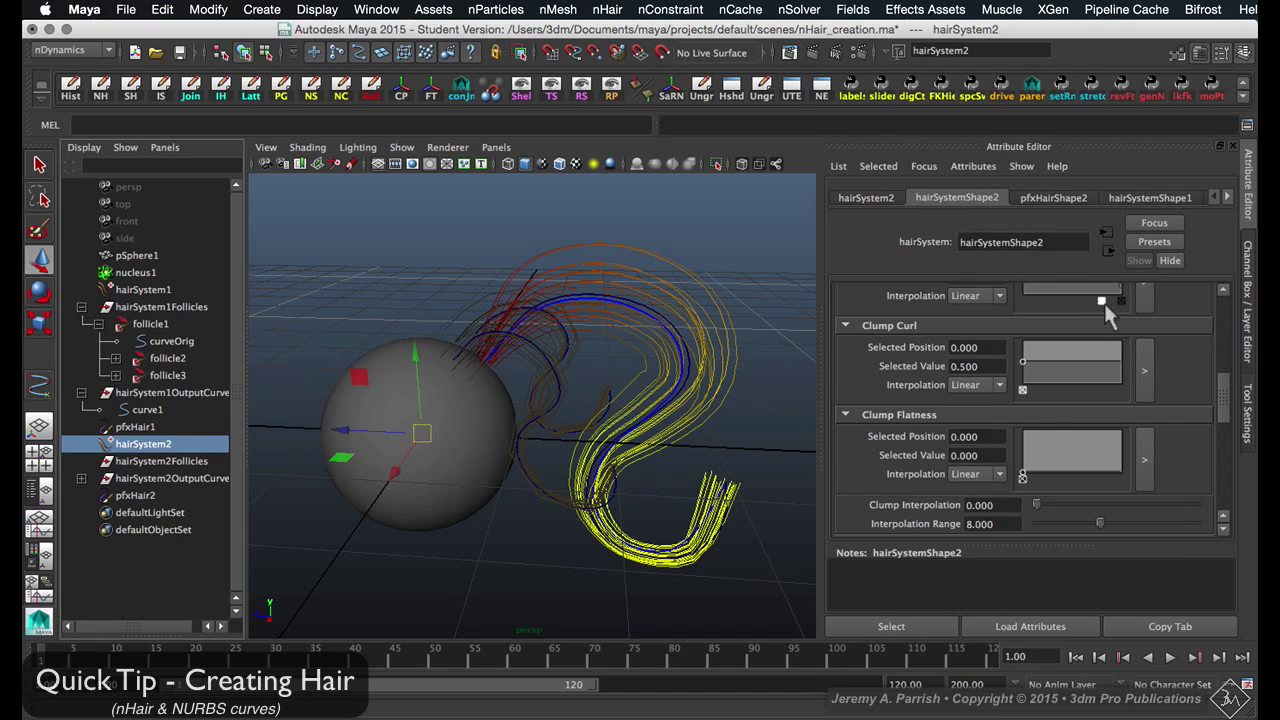
scroll(1127, 346, "up", 10)
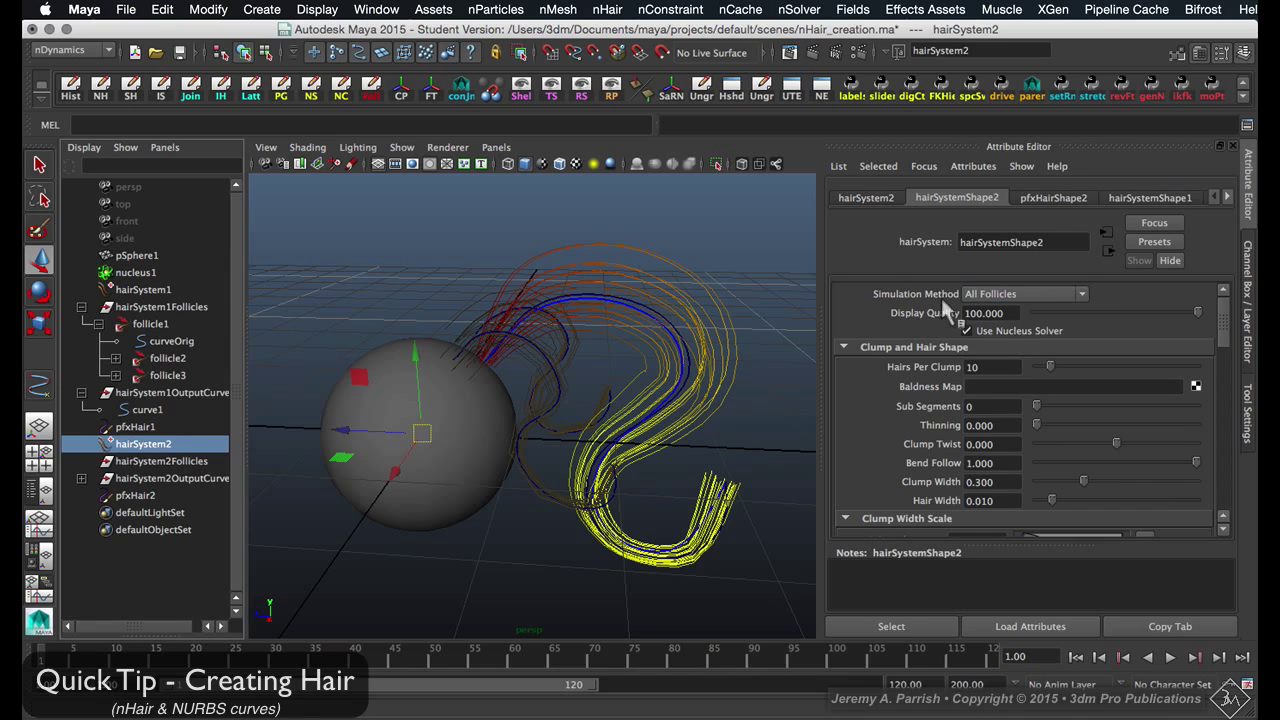
left_click(1035, 294)
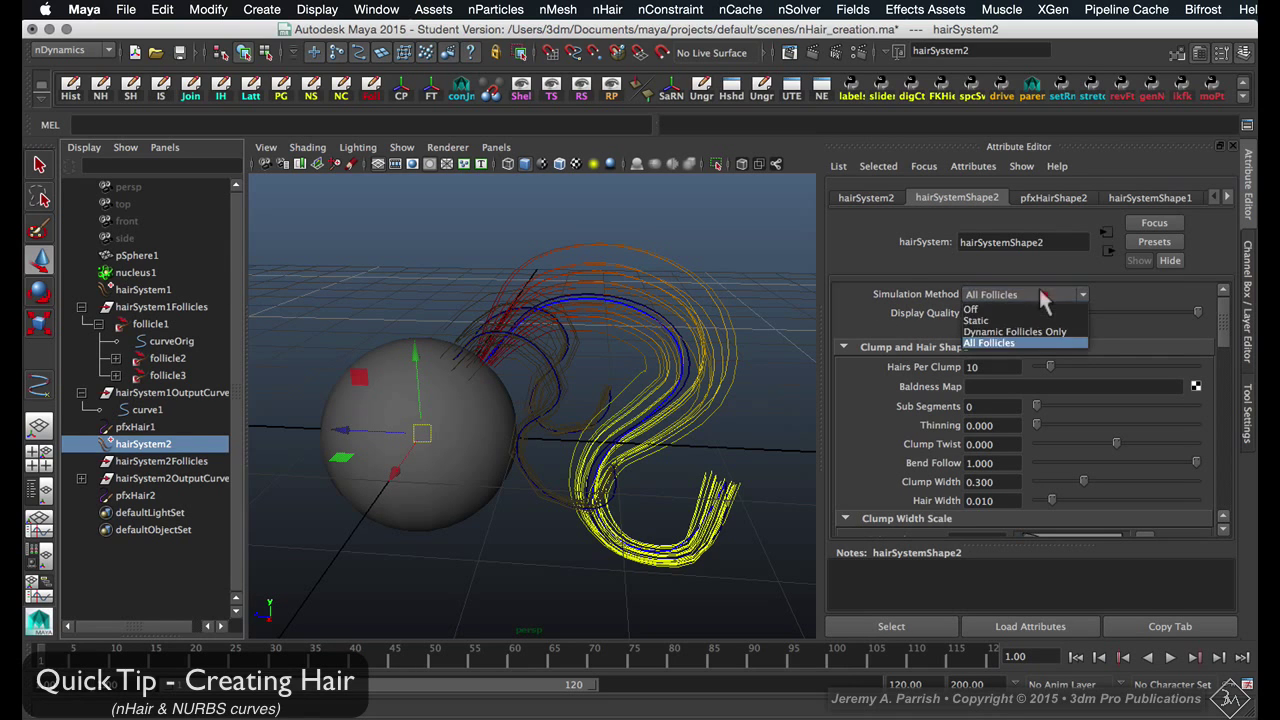
left_click(1040, 321)
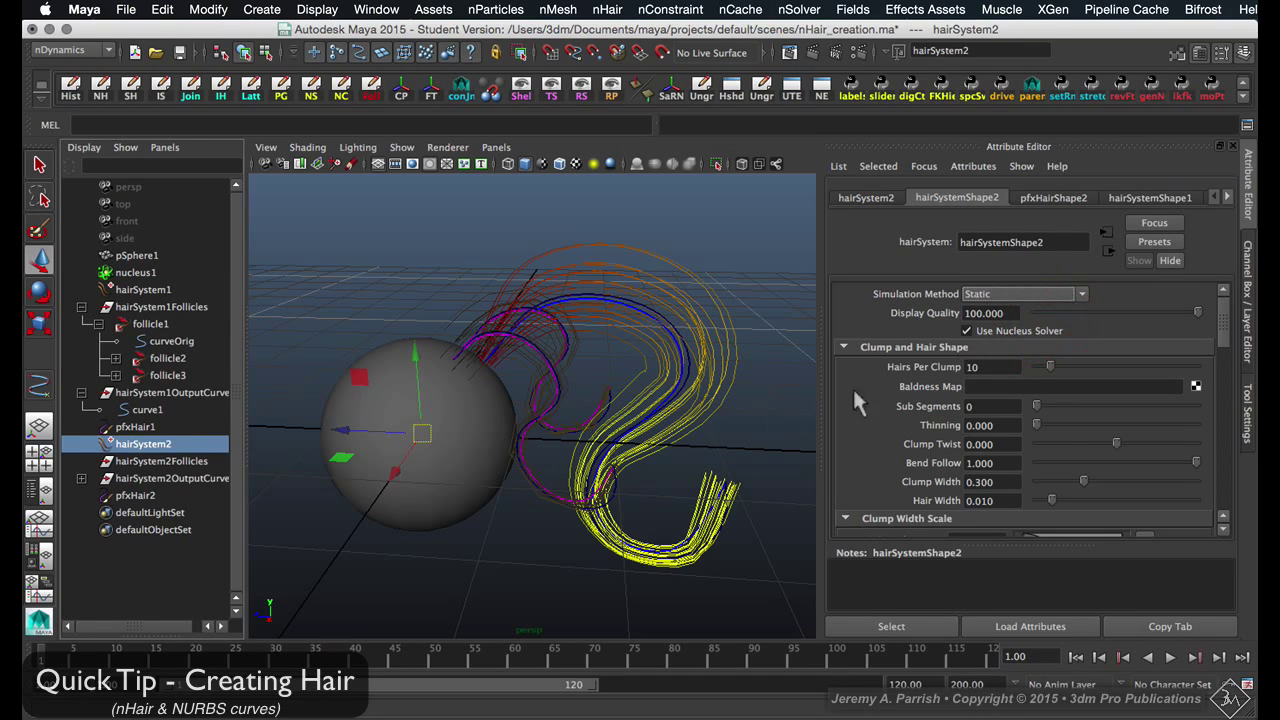
mouse_move(645, 435)
left_mouse_down("alt")
mouse_move(691, 457)
mouse_move(635, 443)
mouse_move(646, 438)
left_mouse_up("alt")
left_click(984, 332)
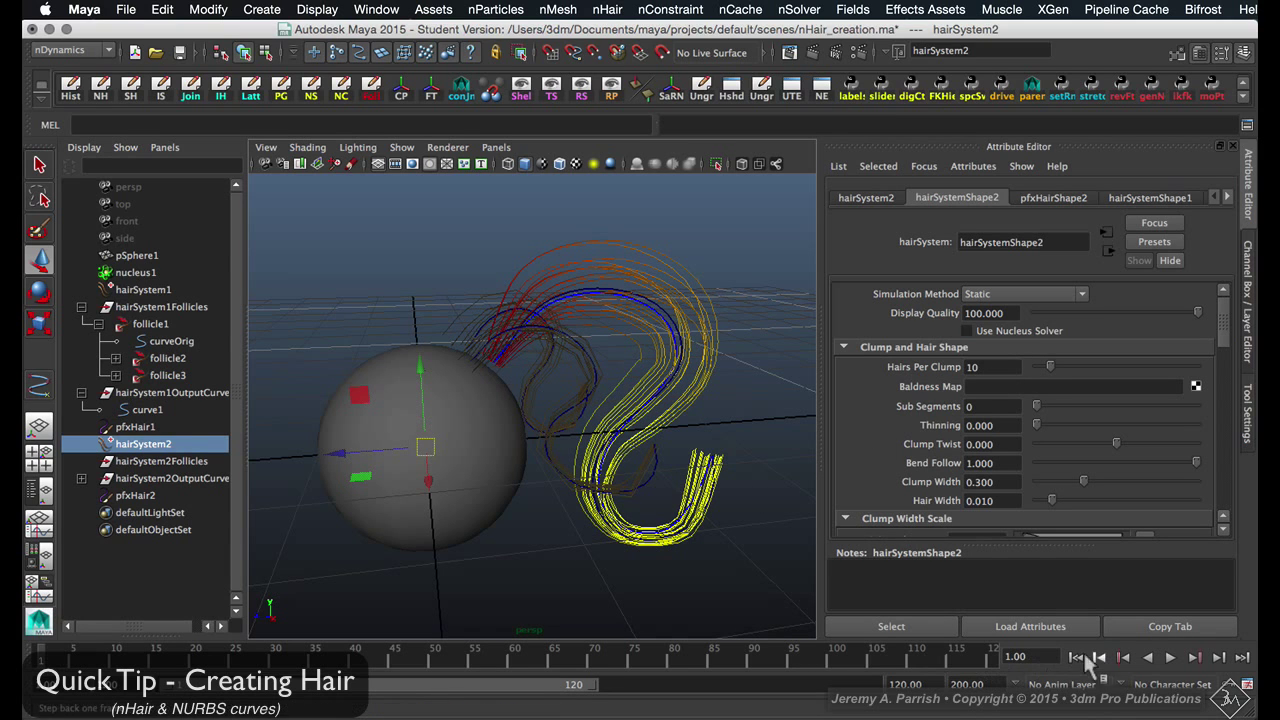
Play the simulation briefly and stop it to compare the motion of the two hair systems
left_click(1169, 657)
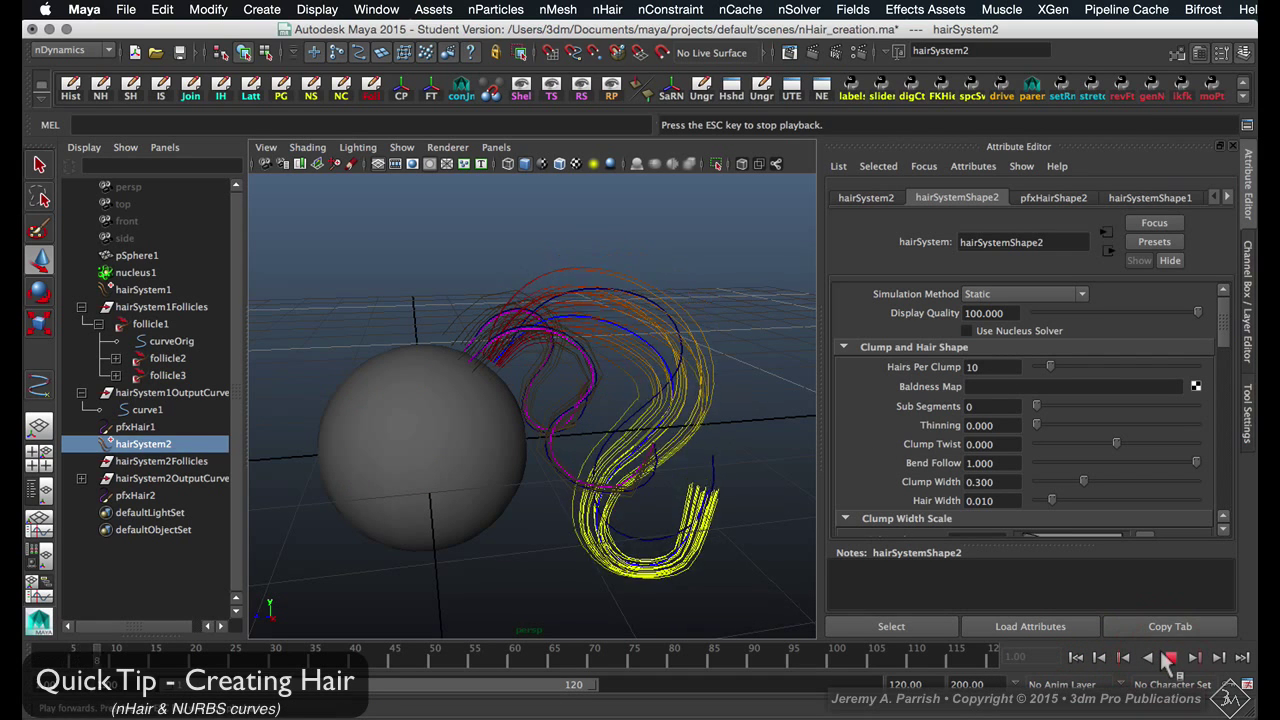
left_click(1169, 657)
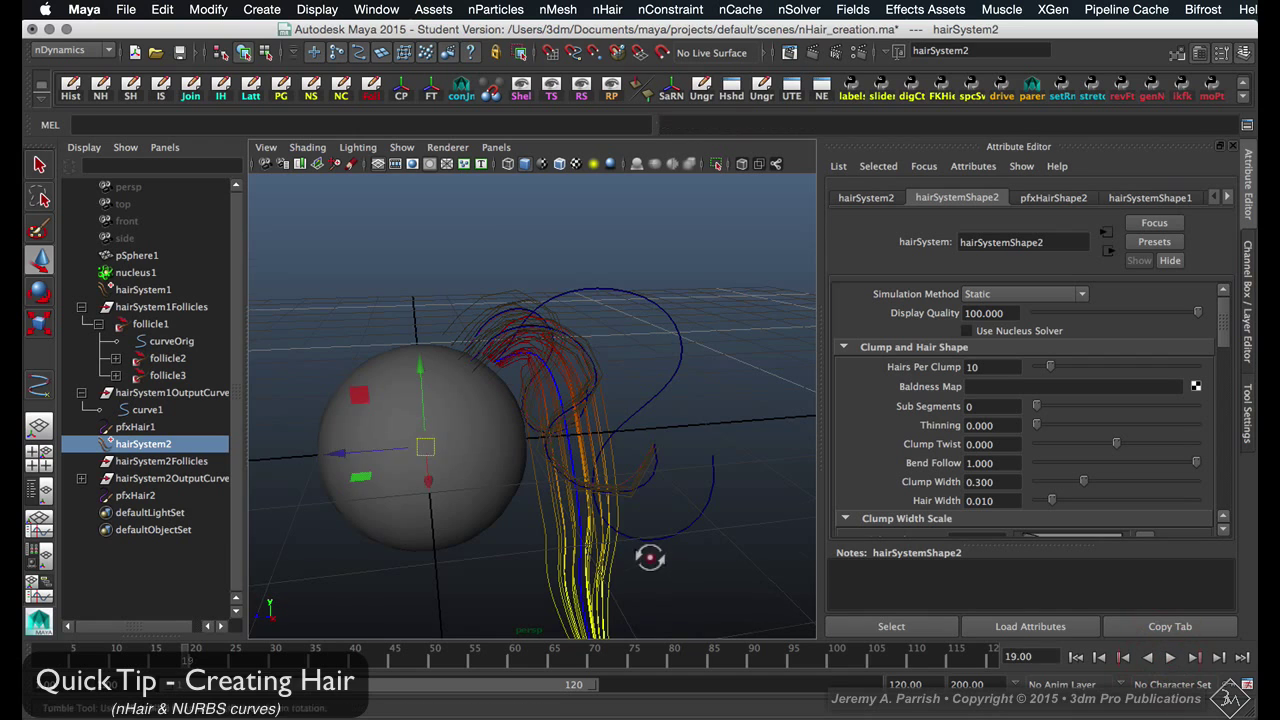
left_click_drag(651, 557, 514, 534, "alt")
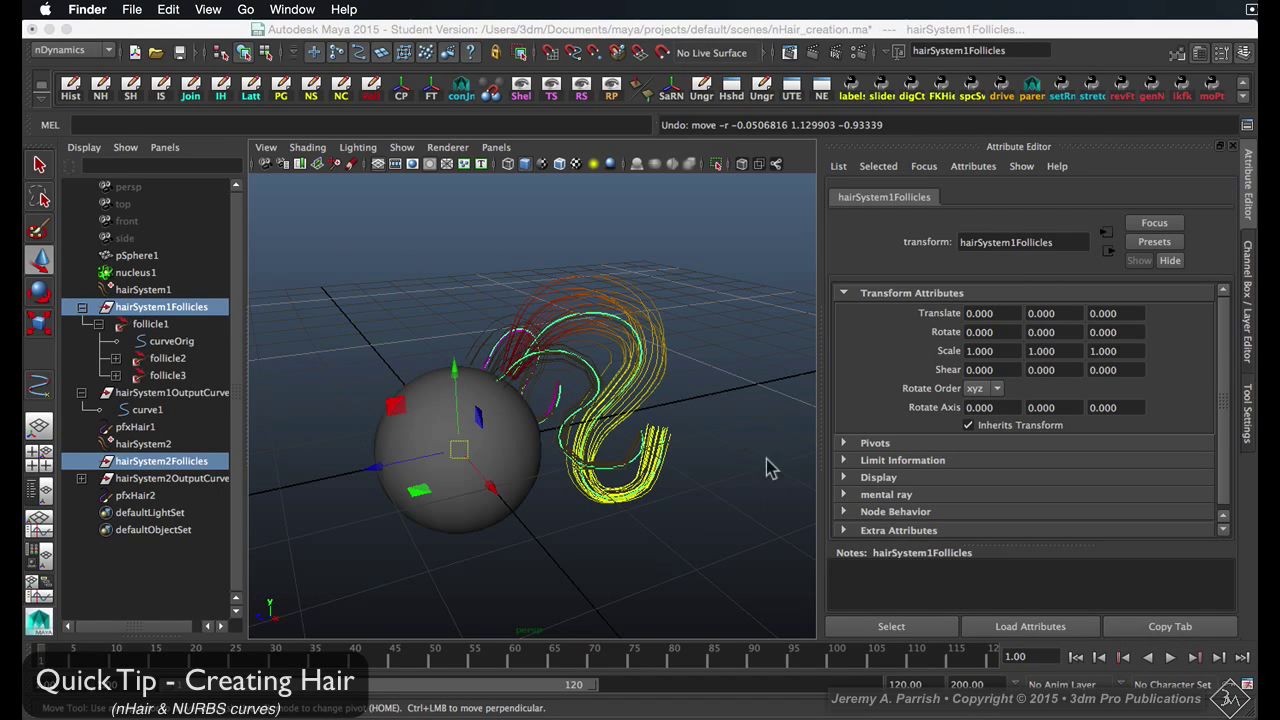
Try moving the sphere on its own away from the hair, and undo the move
left_click_drag(605, 423, 569, 560, "alt")
left_click(524, 585)
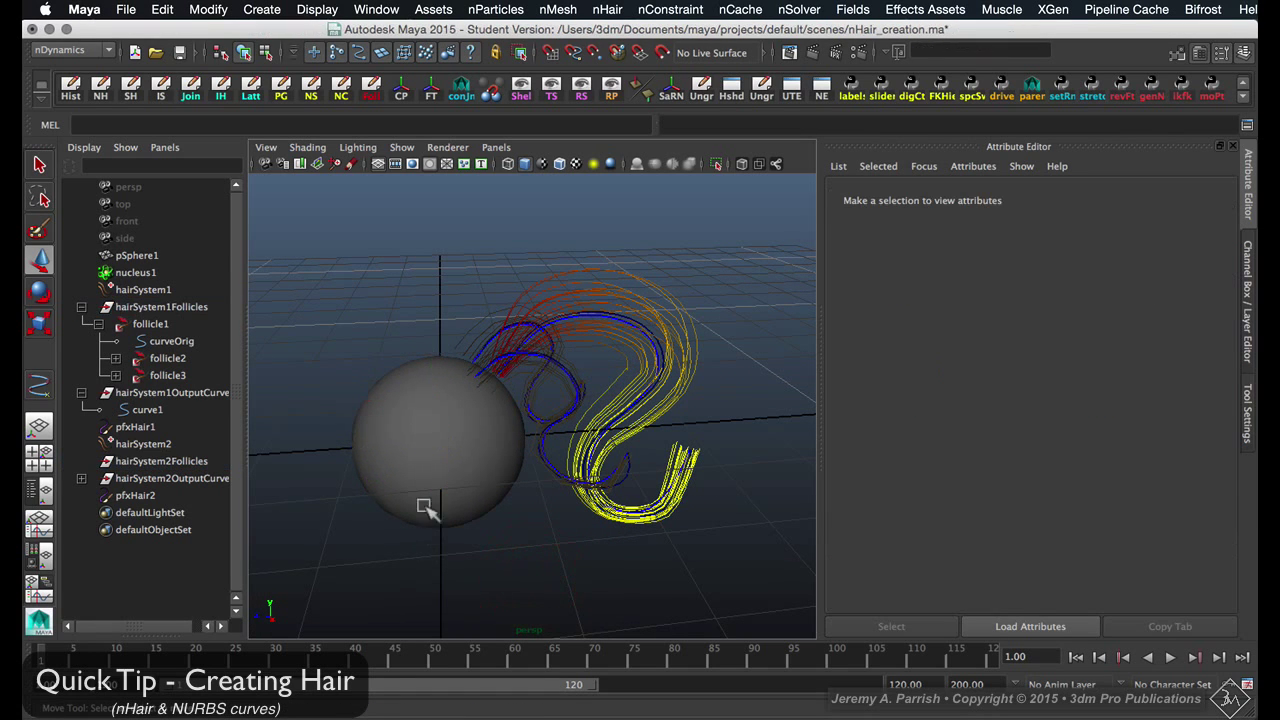
left_click(428, 507)
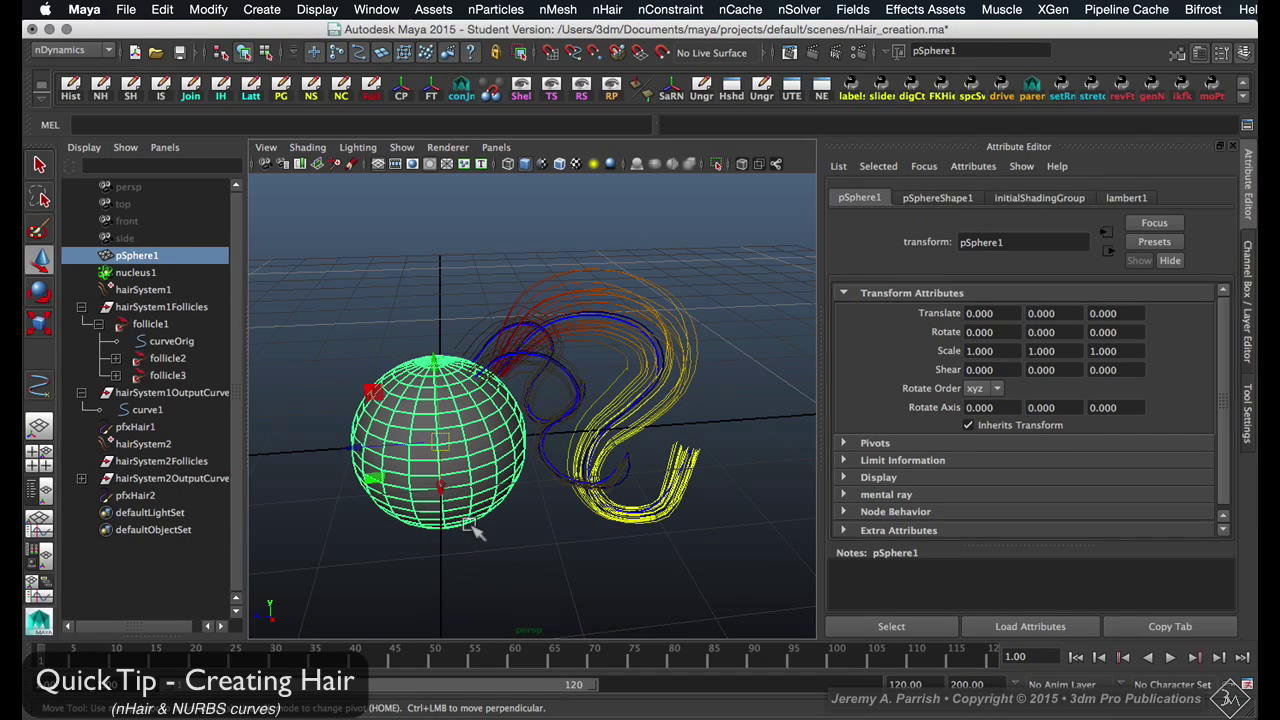
left_click_drag(440, 443, 418, 476)
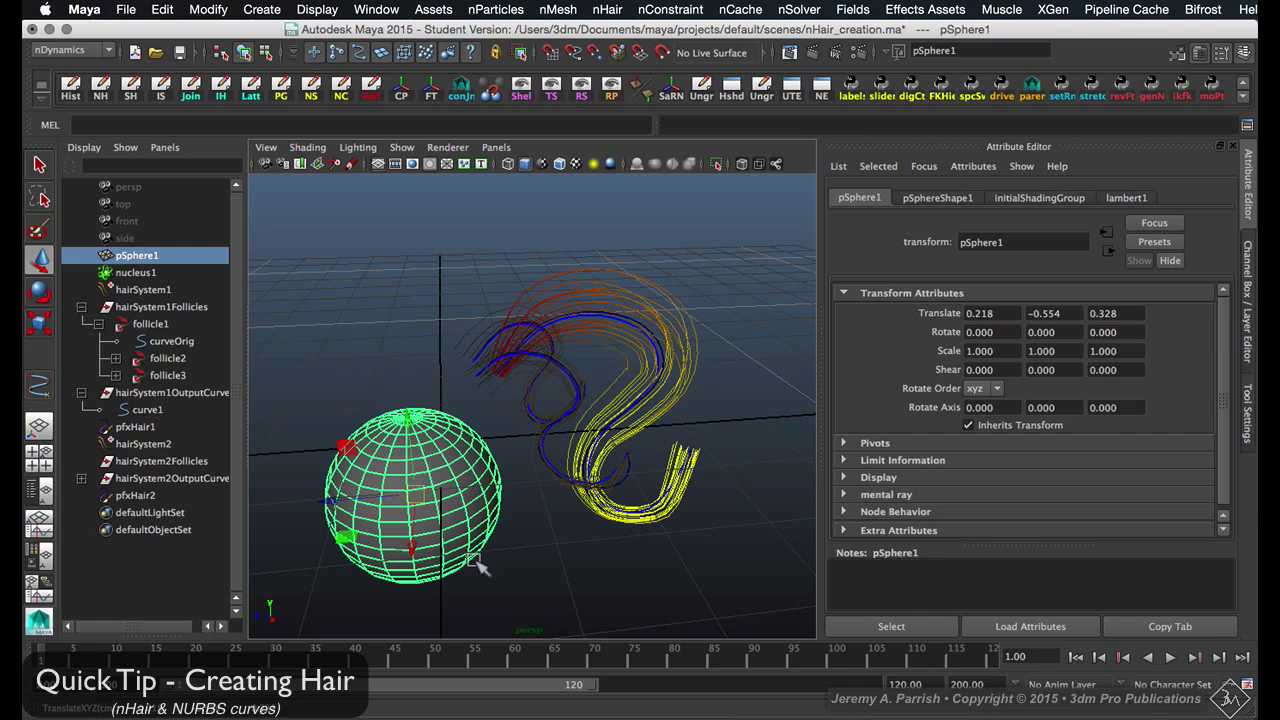
key("z")
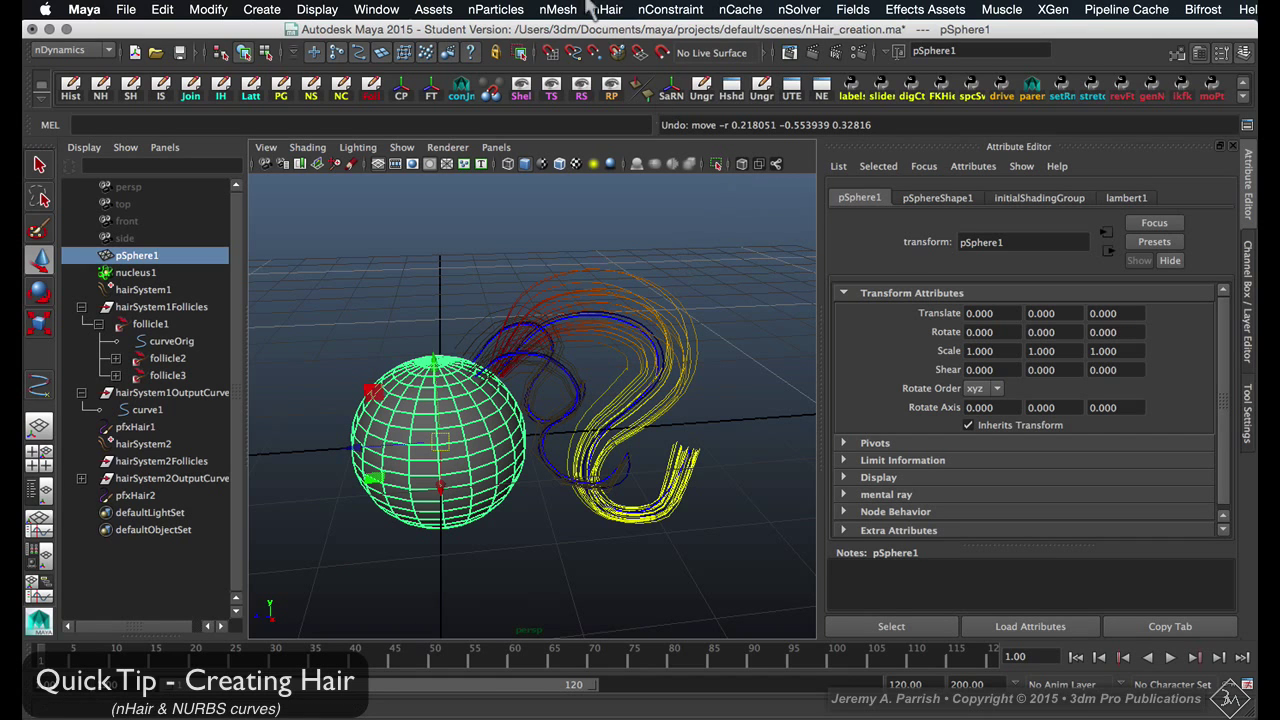
left_click(604, 10)
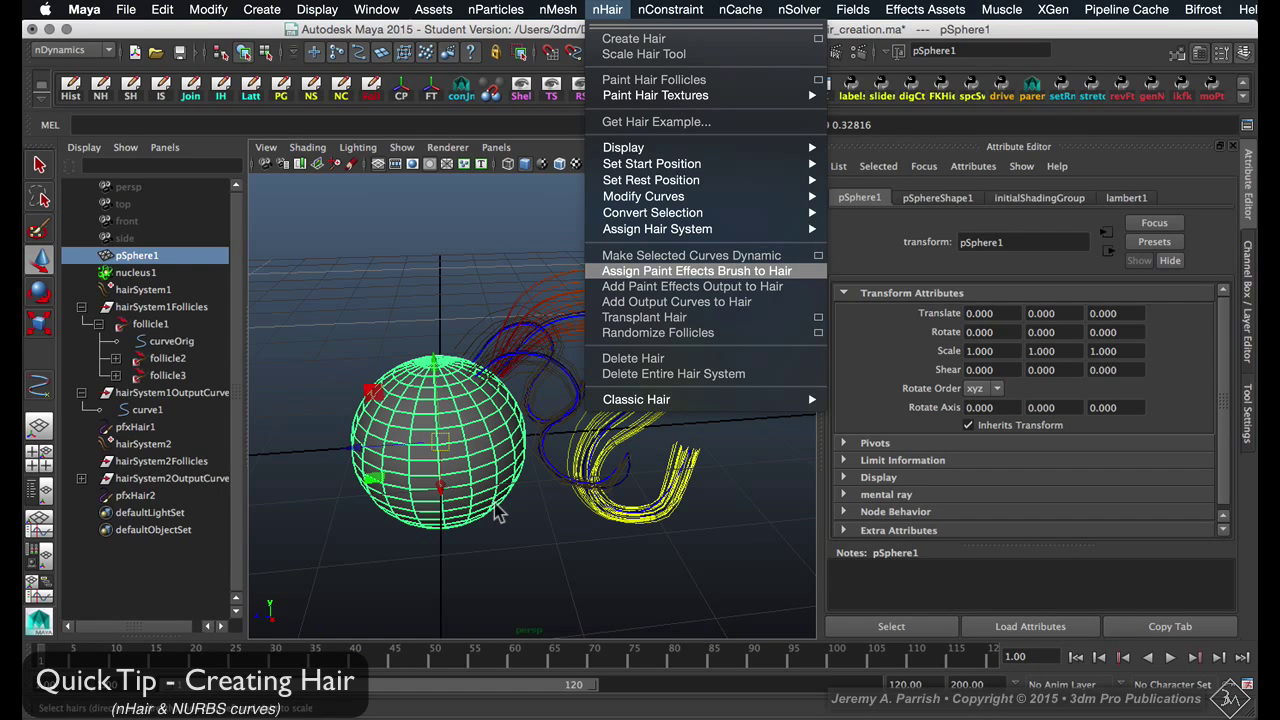
left_click(519, 525)
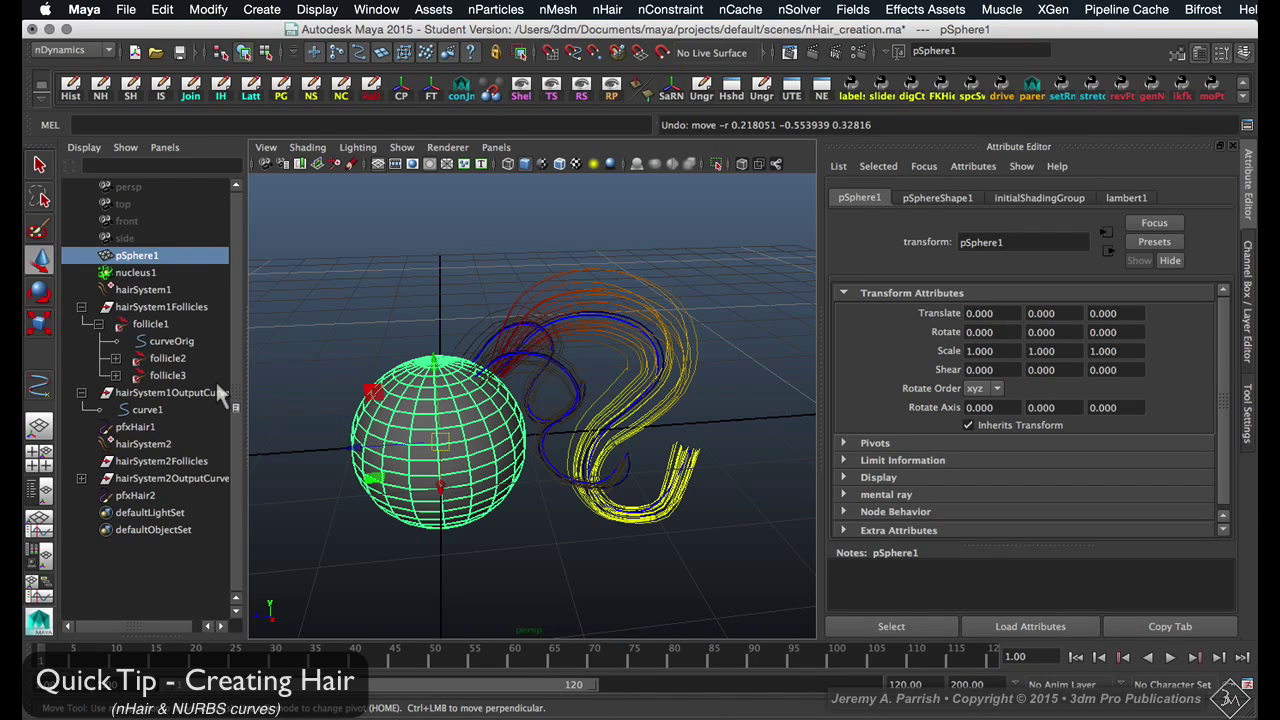
Select hairSystem1Follicles and hairSystem2Follicles together, try moving both groups away from the sphere, and undo the move
left_click(197, 309)
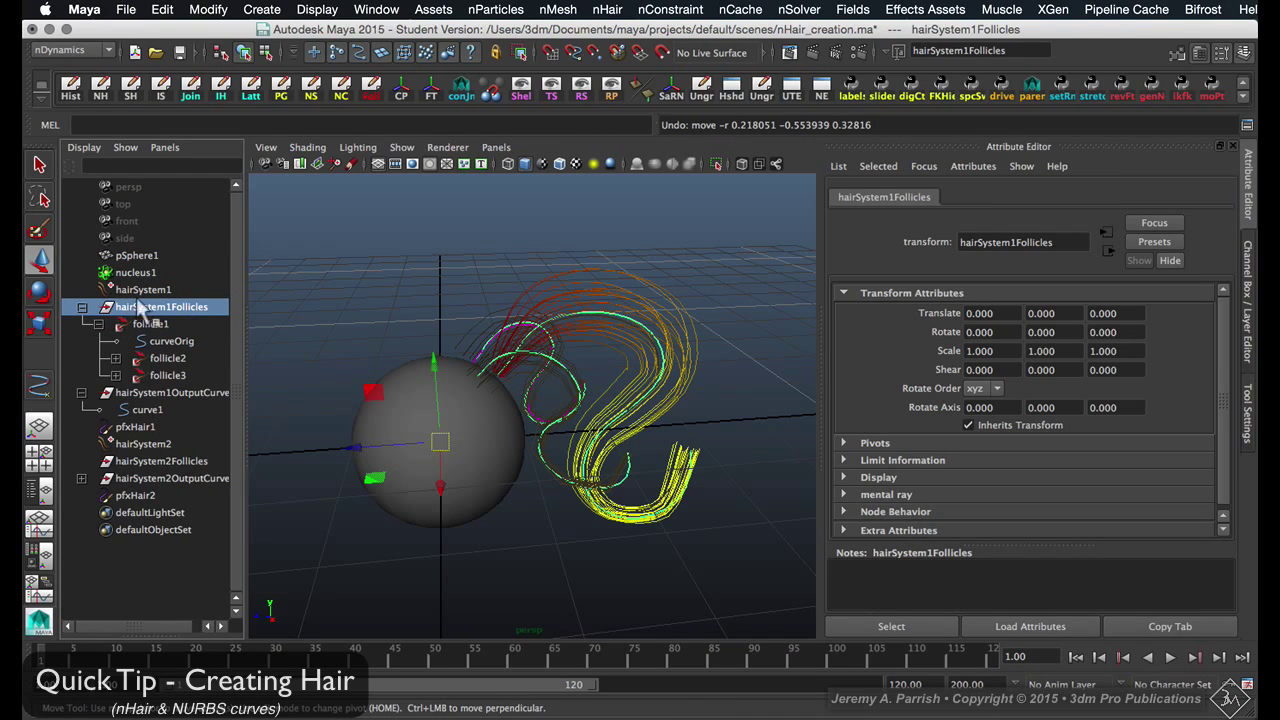
left_click(160, 461, "ctrl")
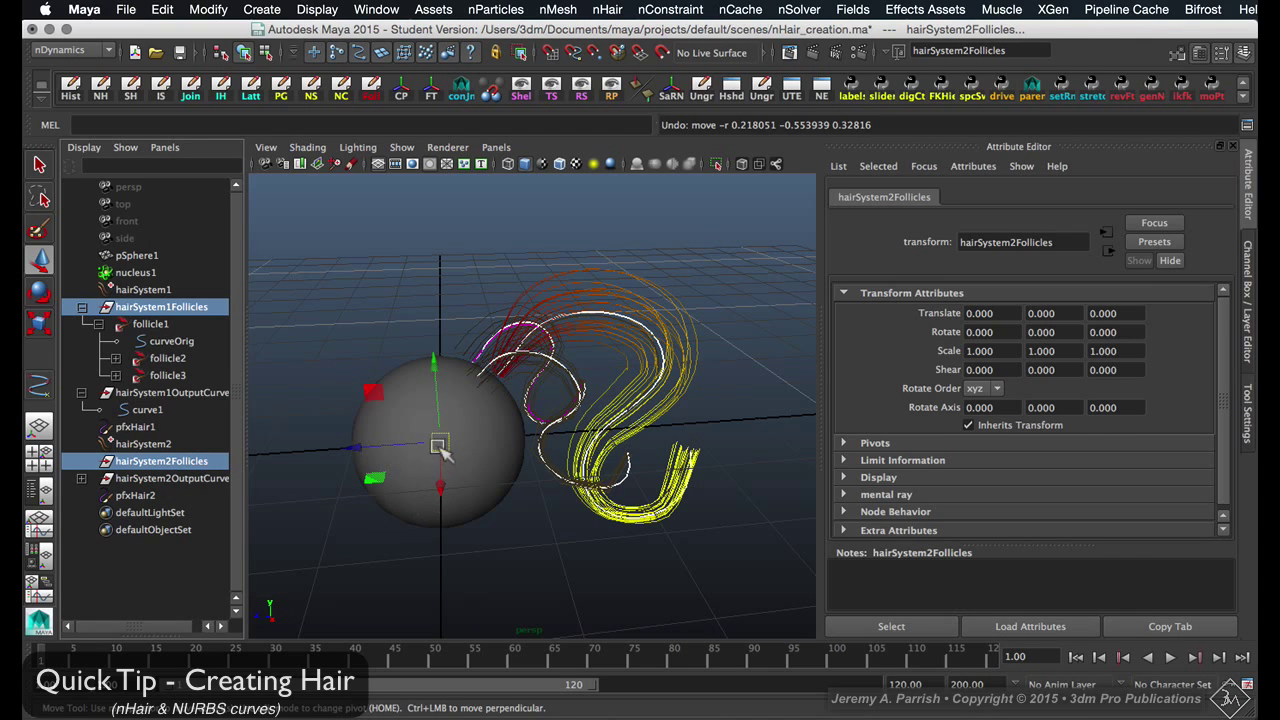
middle_click_drag(443, 449, 509, 366)
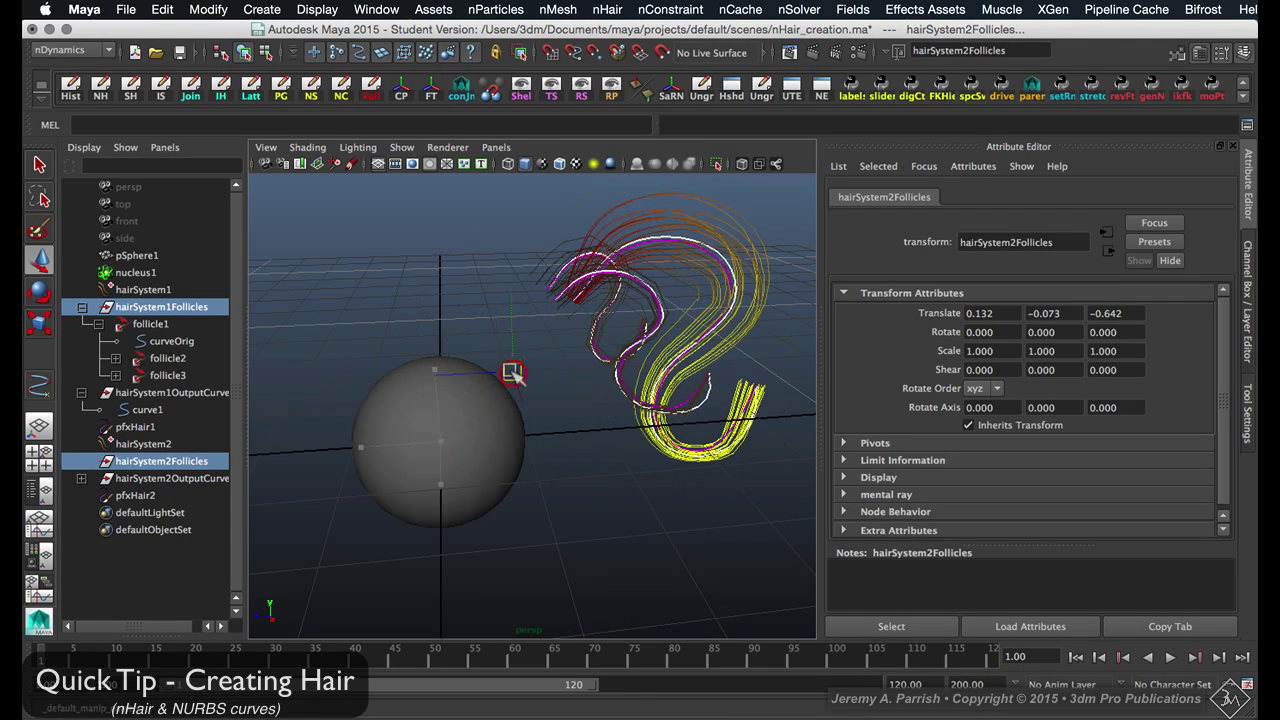
key("ctrl+z")
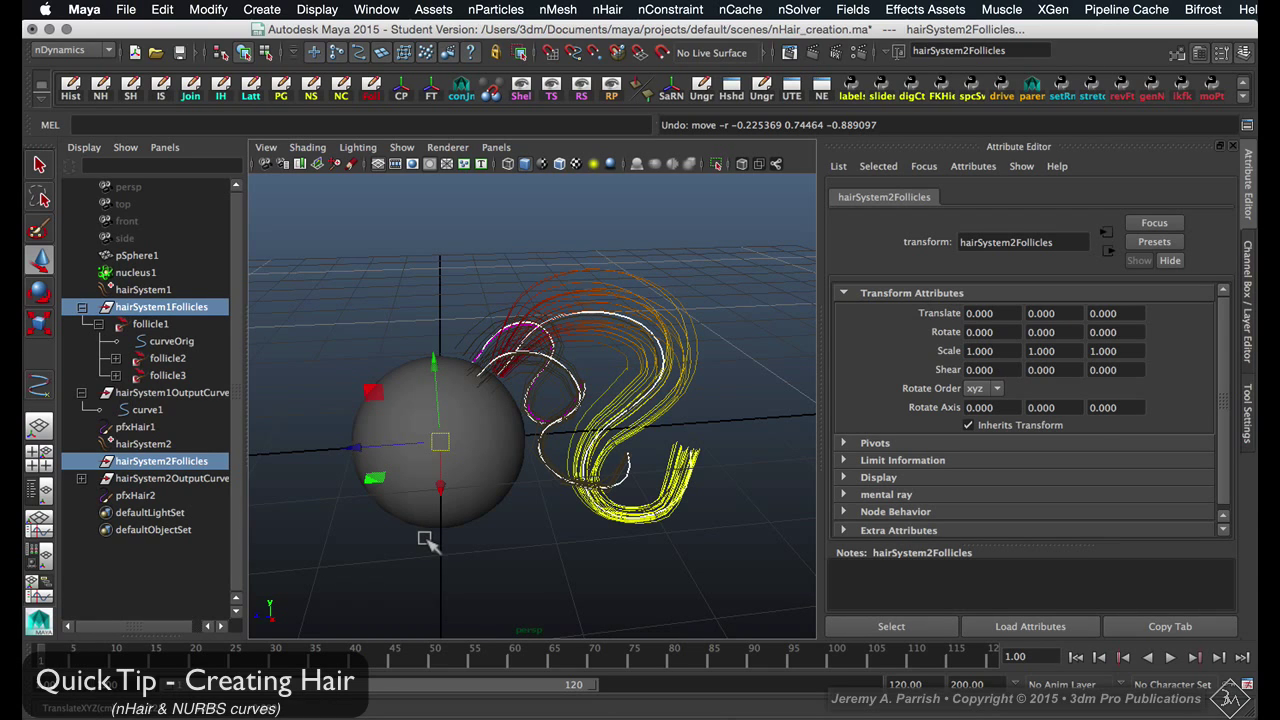
Set the nHair display to All Curves for the two selected follicle groups
left_click_drag(460, 414, 538, 414, "alt")
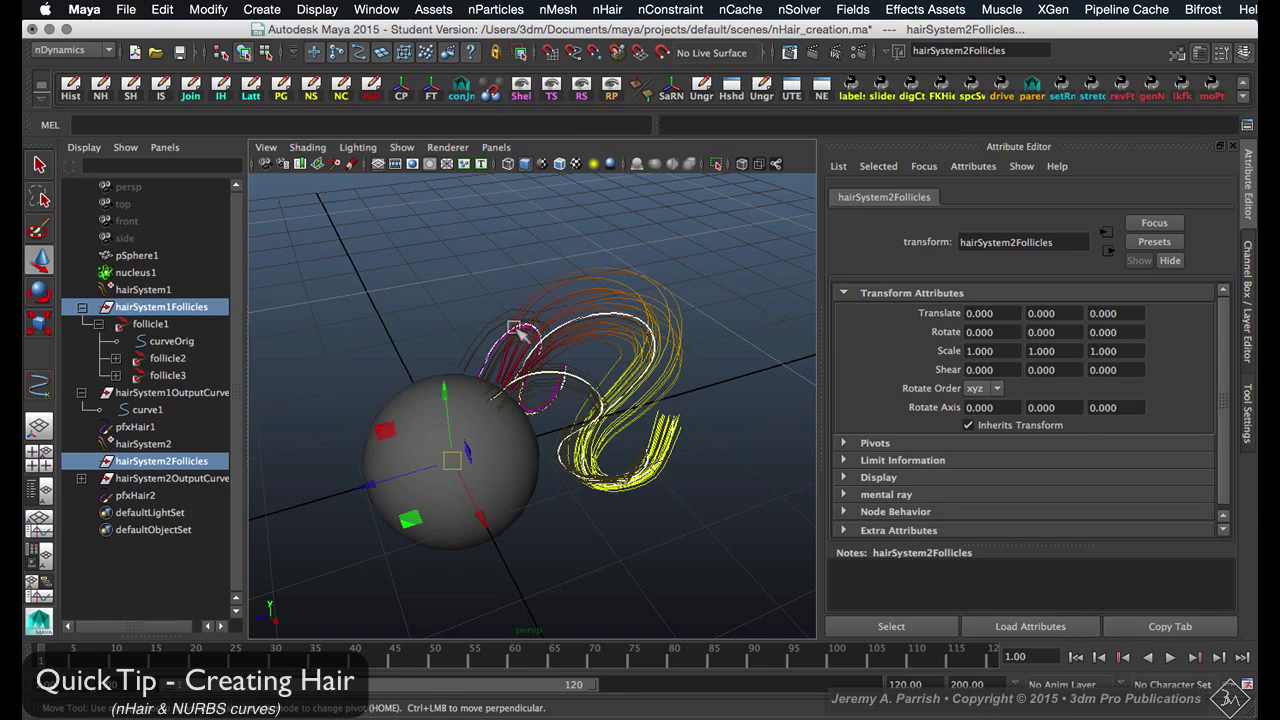
left_click(607, 9)
mouse_move(797, 147)
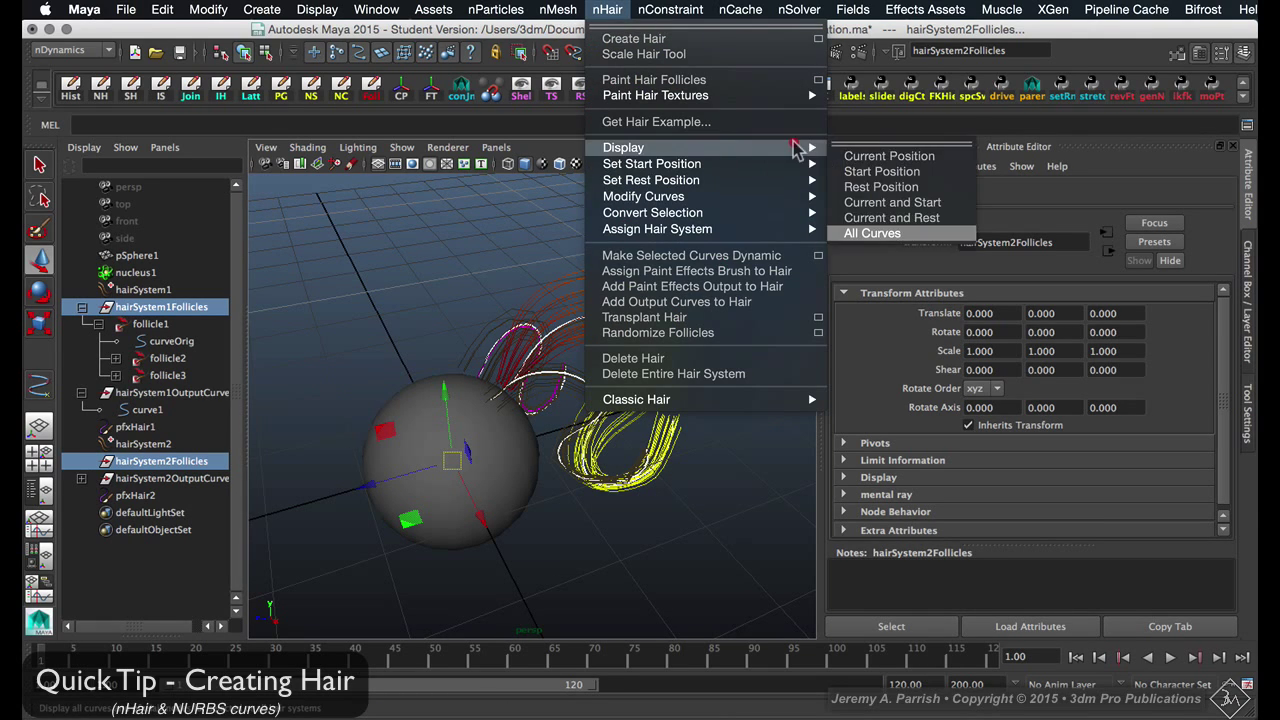
left_click(886, 234)
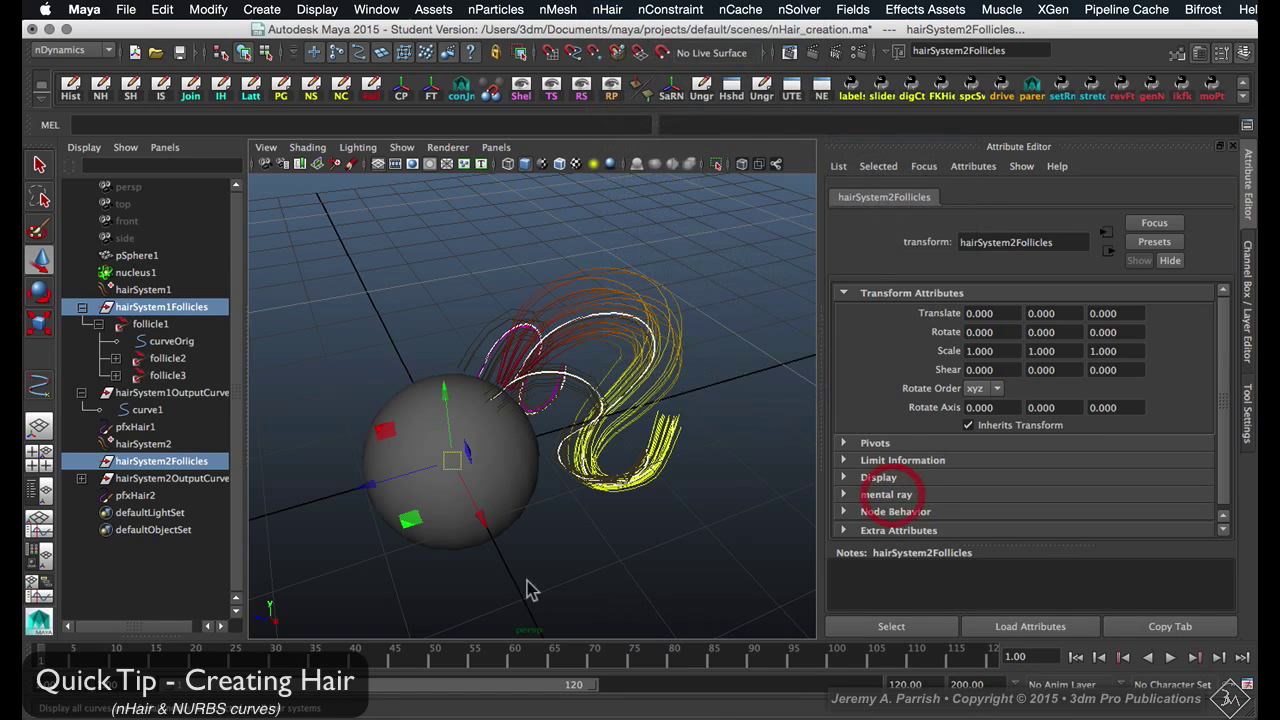